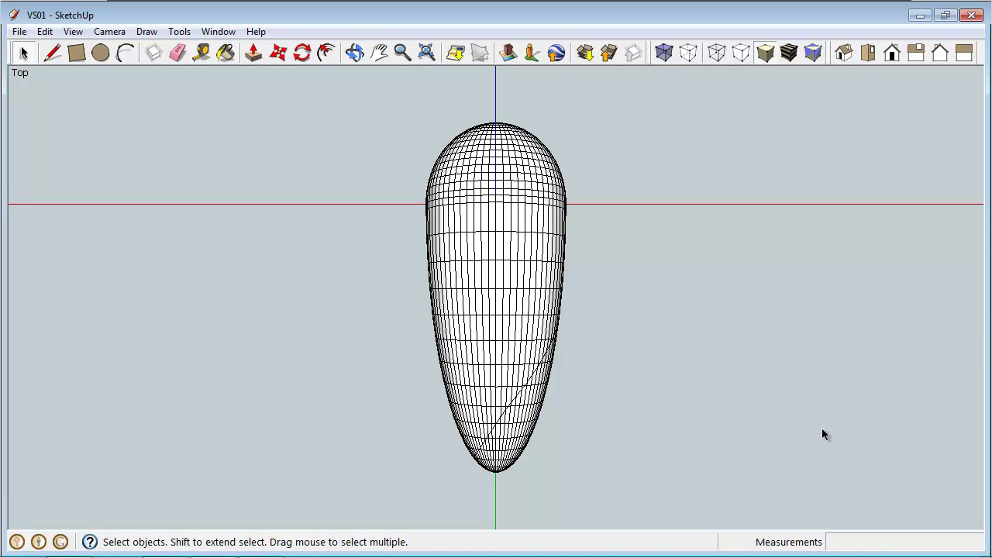
# Step: Orbit and zoom around the ellipsoid from tilted and upright viewpoints
pyautogui.moveTo(817, 448)
pyautogui.mouseDown(button='middle')
pyautogui.moveTo(821, 426)
pyautogui.moveTo(698, 194)
pyautogui.moveTo(733, 121)
pyautogui.moveTo(177, 126)
pyautogui.moveTo(214, 201)
pyautogui.moveTo(574, 439)
pyautogui.moveTo(678, 279)
pyautogui.moveTo(554, 271)
pyautogui.moveTo(385, 405)
pyautogui.moveTo(636, 297)
pyautogui.moveTo(695, 135)
pyautogui.moveTo(609, 398)
pyautogui.moveTo(629, 473)
pyautogui.moveTo(839, 476)
pyautogui.moveTo(814, 458)
pyautogui.mouseUp(button='middle')
pyautogui.moveTo(370, 175); pyautogui.dragTo(443, 354, button='middle')
pyautogui.scroll(5, 523, 349)
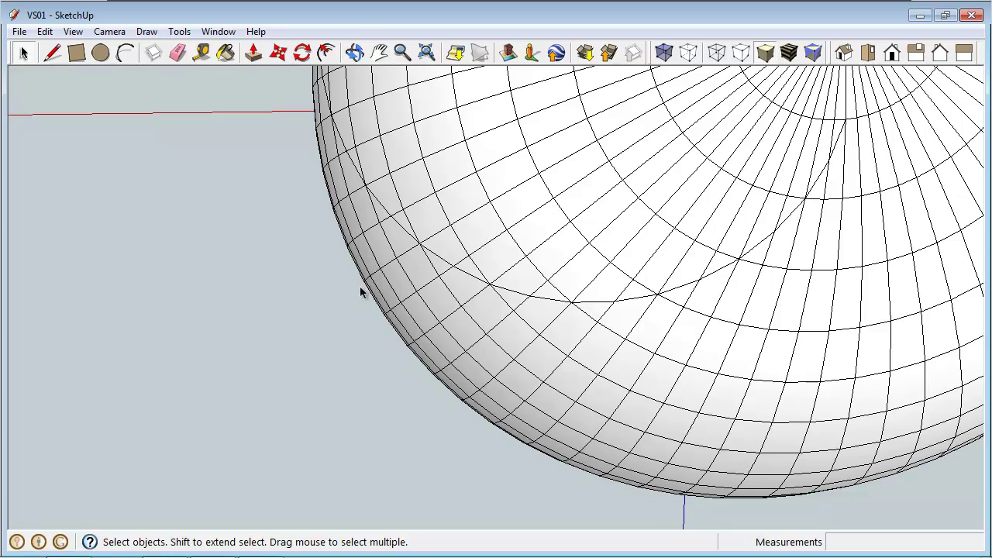
pyautogui.moveTo(277, 150); pyautogui.dragTo(491, 400, button='middle')
pyautogui.scroll(-3, 514, 272)
pyautogui.moveTo(513, 272); pyautogui.dragTo(311, 306, button='middle')
# Step: Orbit toward an end-on view of the egg, then bring up the PressureScrew1.jpg reference photo
pyautogui.moveTo(335, 407); pyautogui.dragTo(628, 353, button='middle')
pyautogui.scroll(2, 454, 299)
pyautogui.scroll(-2, 454, 299)
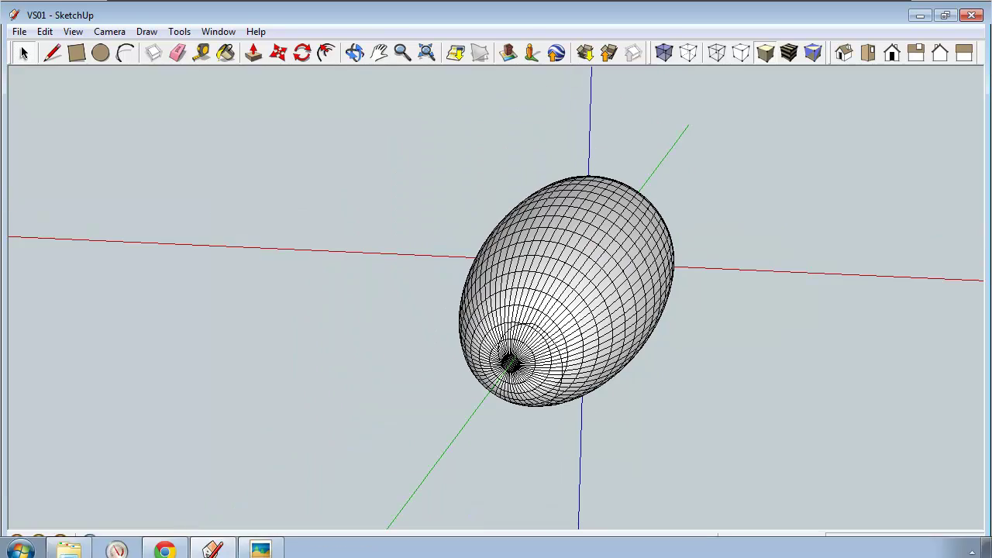
pyautogui.moveTo(341, 219); pyautogui.dragTo(737, 225, button='middle')
pyautogui.click(261, 546)
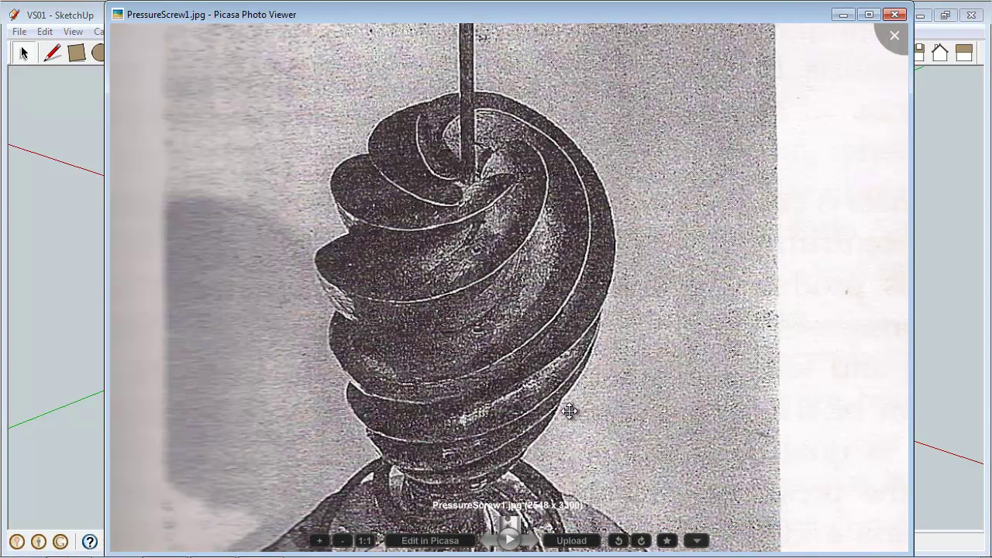
# Step: Pan the zoomed screw photo and scroll to its spiral top view of the blades
pyautogui.moveTo(566, 406); pyautogui.dragTo(580, 365)
pyautogui.scroll(10, 610, 255)
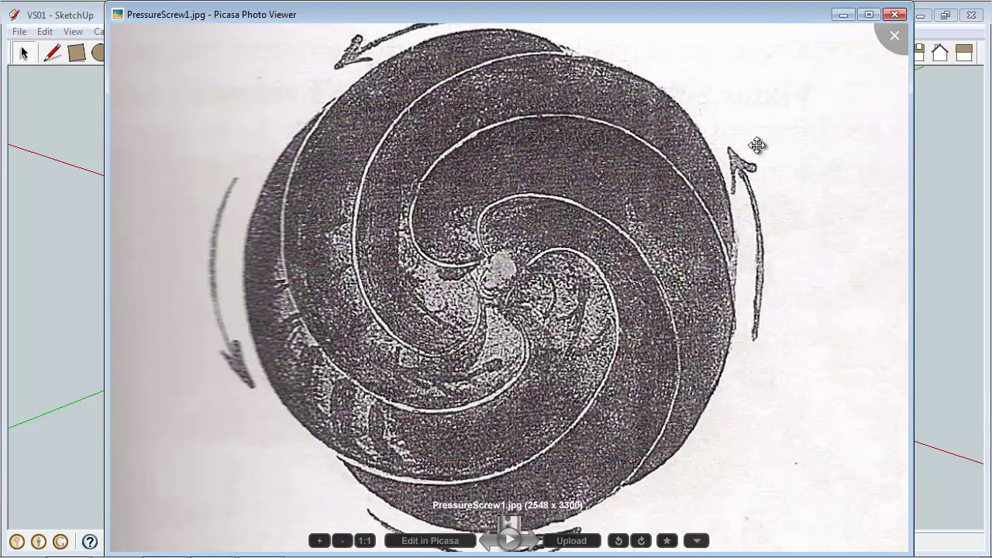
# Step: Return to the SketchUp model and orbit the egg to a new angle
pyautogui.click(843, 15)
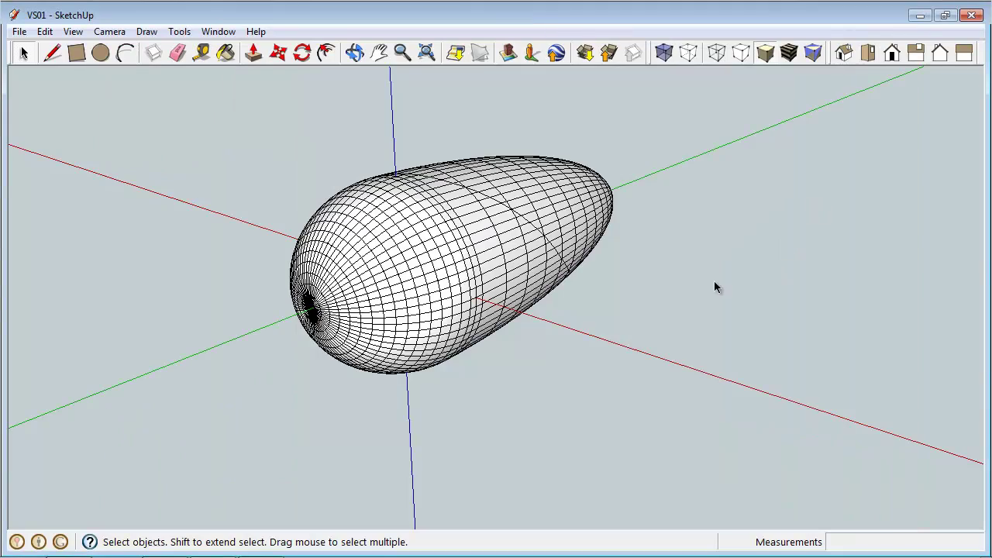
pyautogui.moveTo(256, 376); pyautogui.dragTo(514, 397, button='middle')
pyautogui.scroll(3, 526, 394)
pyautogui.scroll(-3, 531, 392)
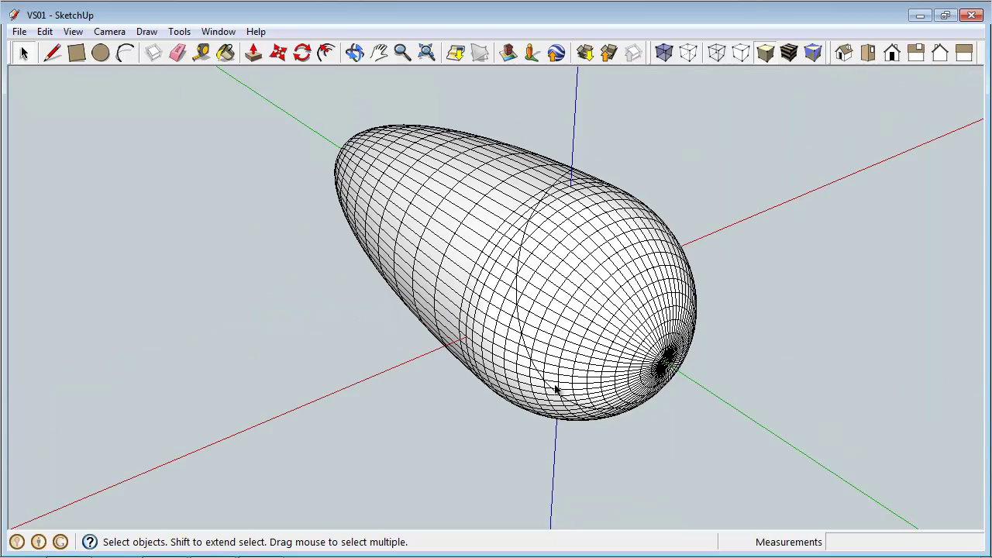
pyautogui.moveTo(424, 229); pyautogui.dragTo(476, 293, button='middle')
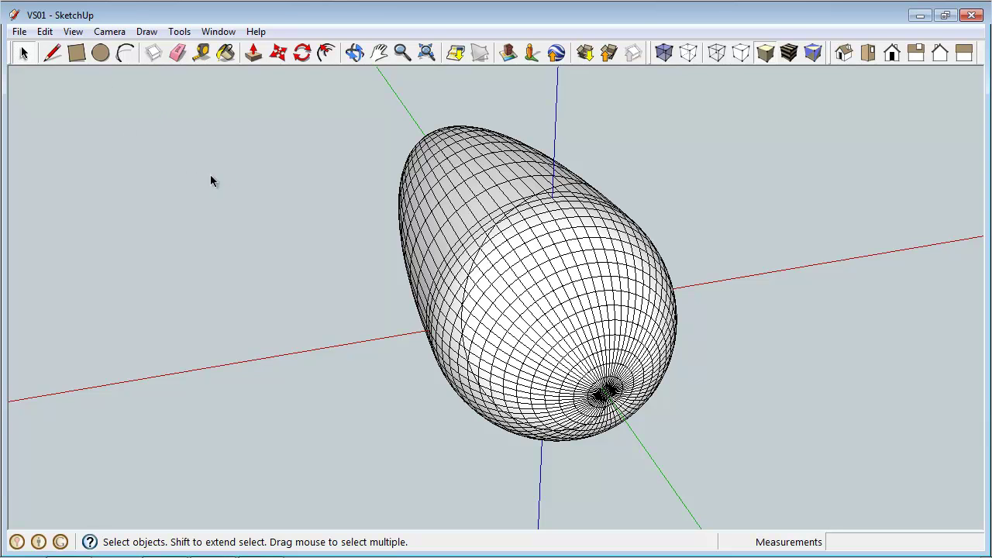
# Step: Zoom in and select small faces of the egg's faceted mesh
pyautogui.click(527, 303)
pyautogui.scroll(3, 535, 308)
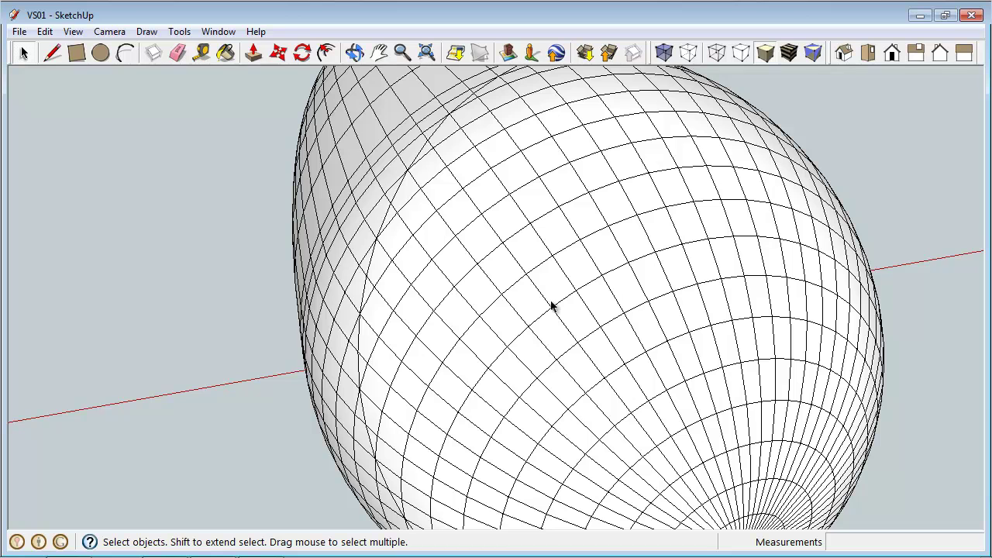
pyautogui.click(522, 246)
# Step: Turn off Hidden Geometry in the View menu so the mesh lines disappear
pyautogui.click(73, 34)
pyautogui.moveTo(52, 37)
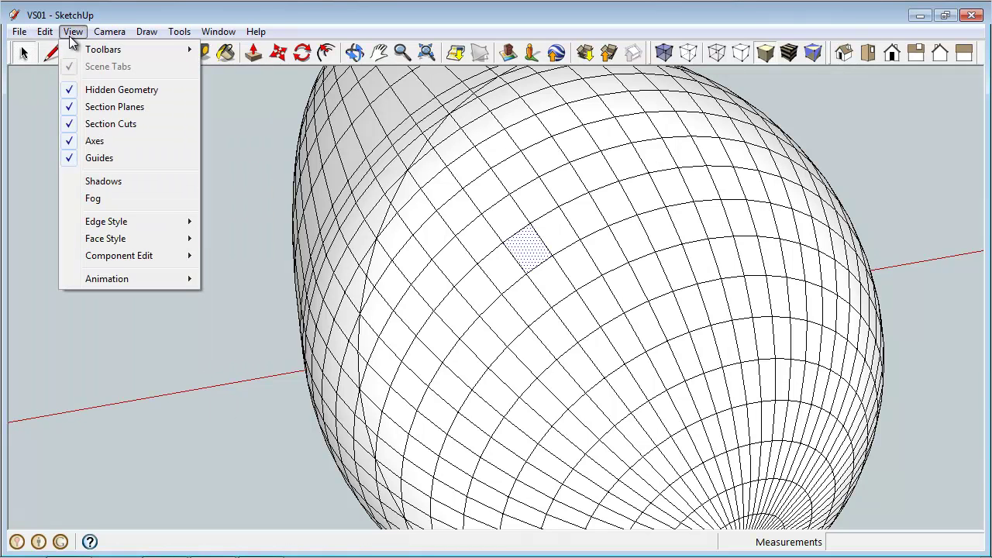
pyautogui.moveTo(83, 38)
pyautogui.click(109, 88)
pyautogui.scroll(-5, 330, 303)
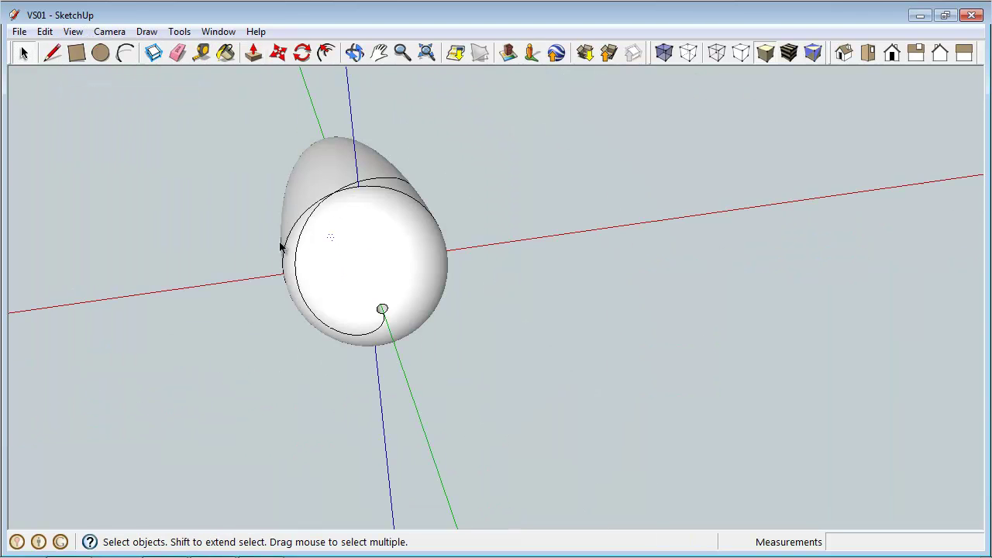
# Step: Orbit around the smooth egg to an end-on view showing its spiral curve
pyautogui.moveTo(376, 321); pyautogui.dragTo(487, 314, button='middle')
pyautogui.click(390, 370)
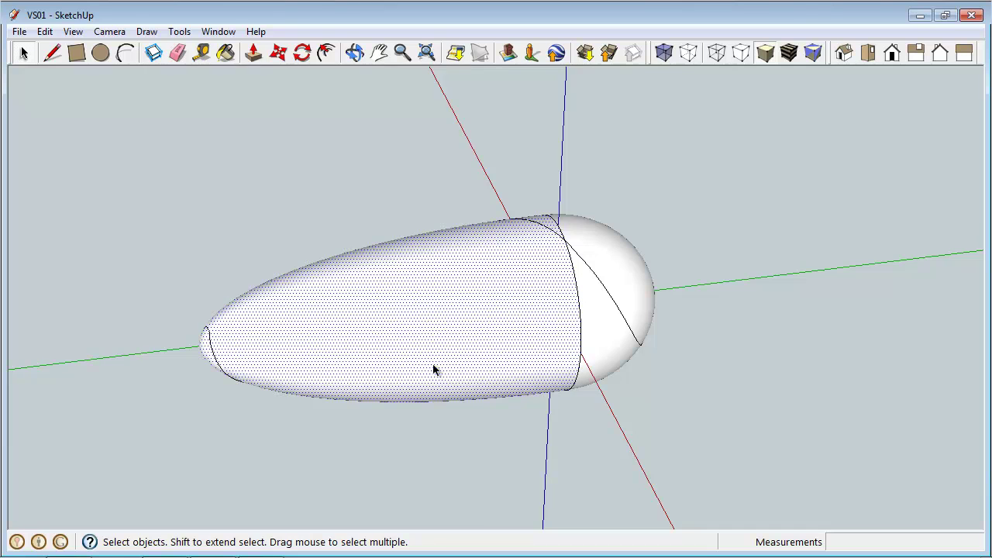
pyautogui.moveTo(382, 443); pyautogui.dragTo(399, 256, button='middle')
pyautogui.scroll(-3, 399, 256)
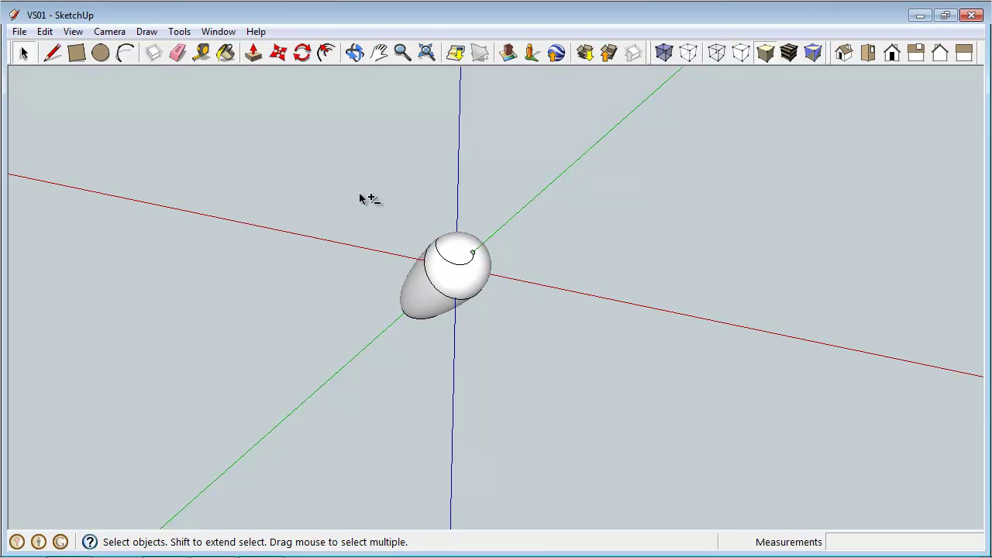
# Step: Box-select the whole egg and make it a component with G
pyautogui.moveTo(341, 182); pyautogui.dragTo(552, 373)
pyautogui.moveTo(491, 272); pyautogui.dragTo(476, 338, button='middle')
pyautogui.press('g')
pyautogui.press('Return')
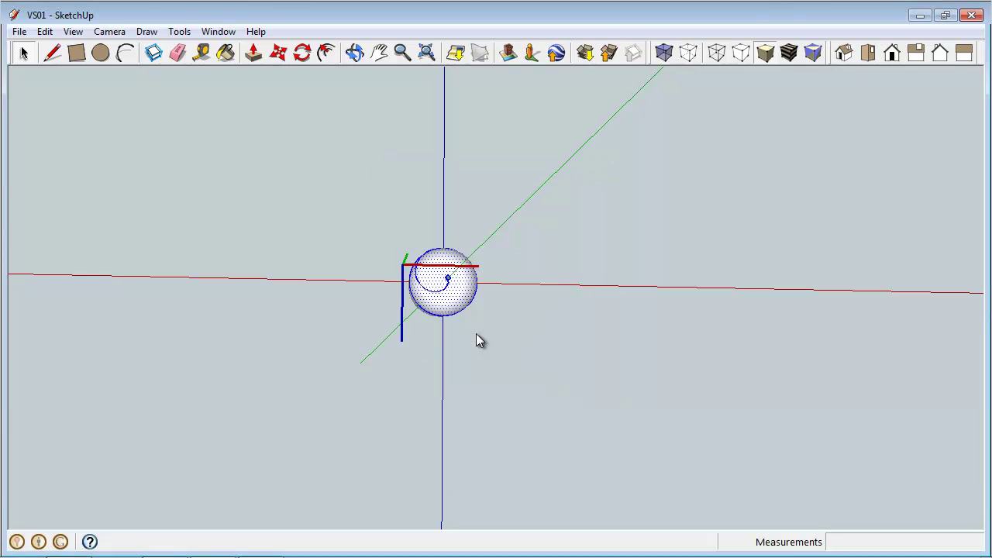
# Step: Copy the egg component to the right along the red axis and select the copy
pyautogui.press('m')
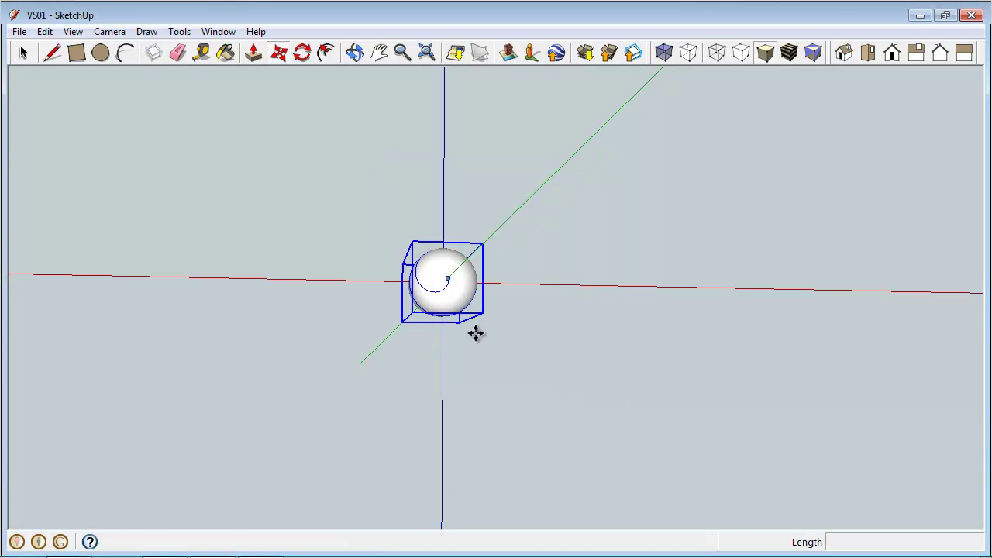
pyautogui.click(458, 283)
pyautogui.press('ctrl')
pyautogui.click(668, 284)
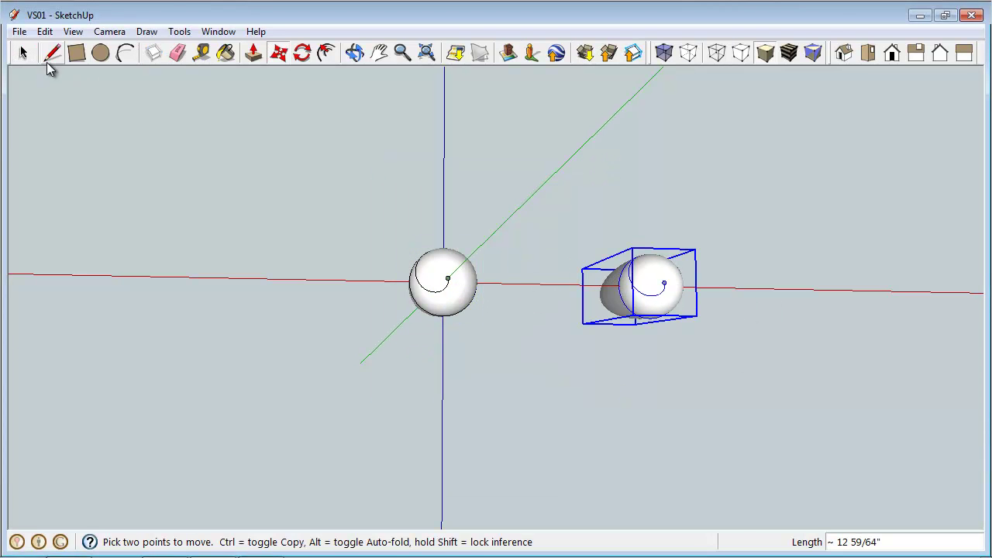
pyautogui.click(22, 52)
pyautogui.click(222, 310)
pyautogui.click(616, 285)
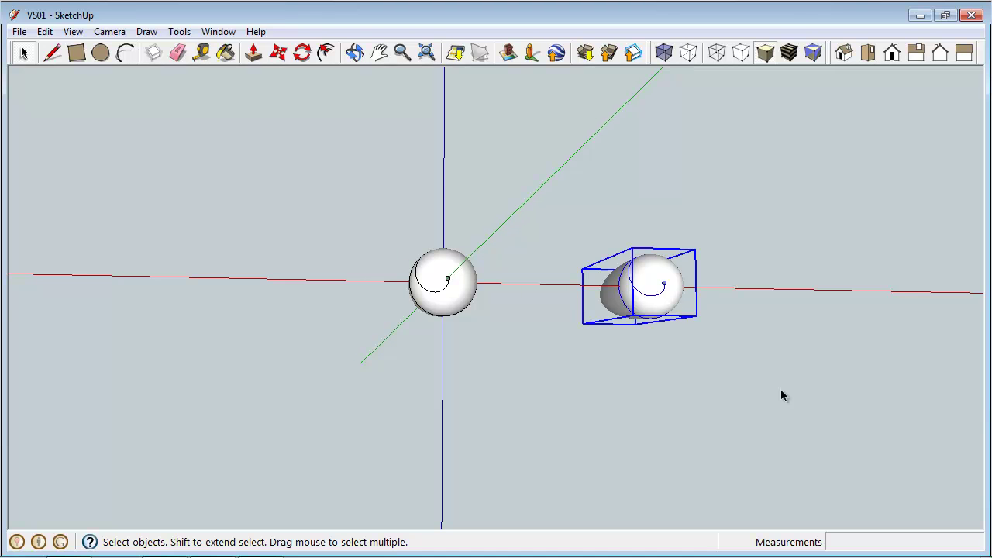
# Step: Orbit to view both eggs and hide the copied egg
pyautogui.moveTo(392, 241); pyautogui.dragTo(496, 316, button='middle')
pyautogui.scroll(5, 348, 338)
pyautogui.rightClick(348, 337)
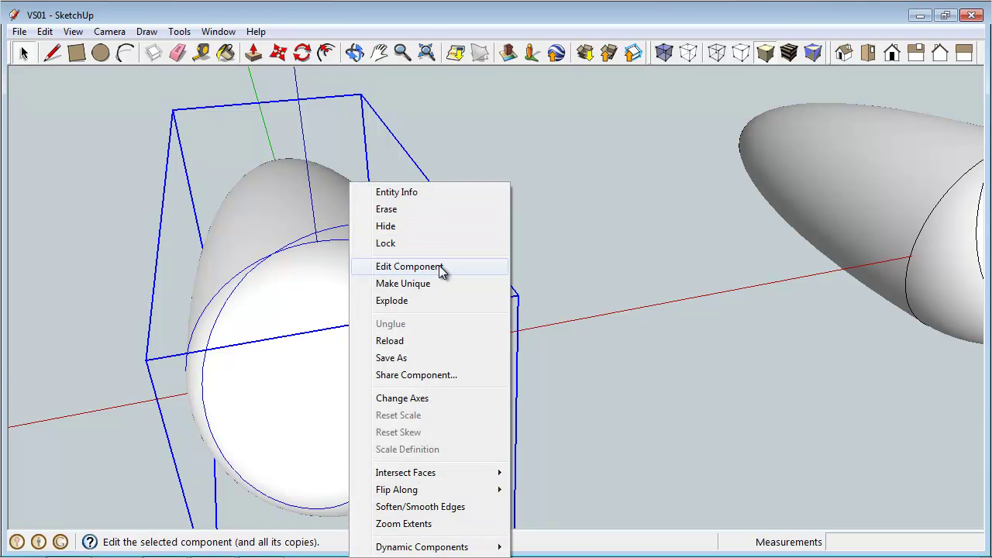
pyautogui.click(409, 267)
pyautogui.rightClick(830, 186)
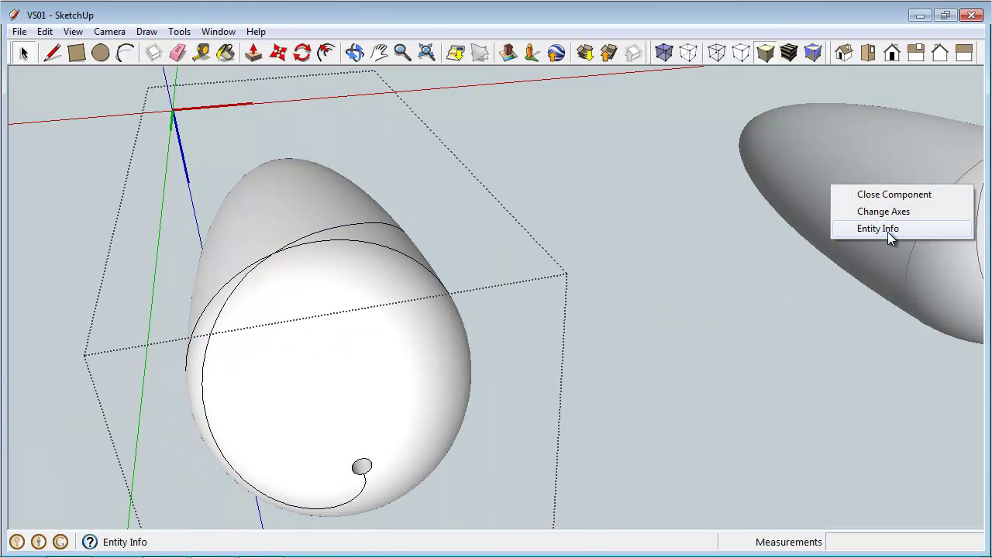
pyautogui.press('Escape')
pyautogui.scroll(-5, 692, 311)
pyautogui.rightClick(753, 230)
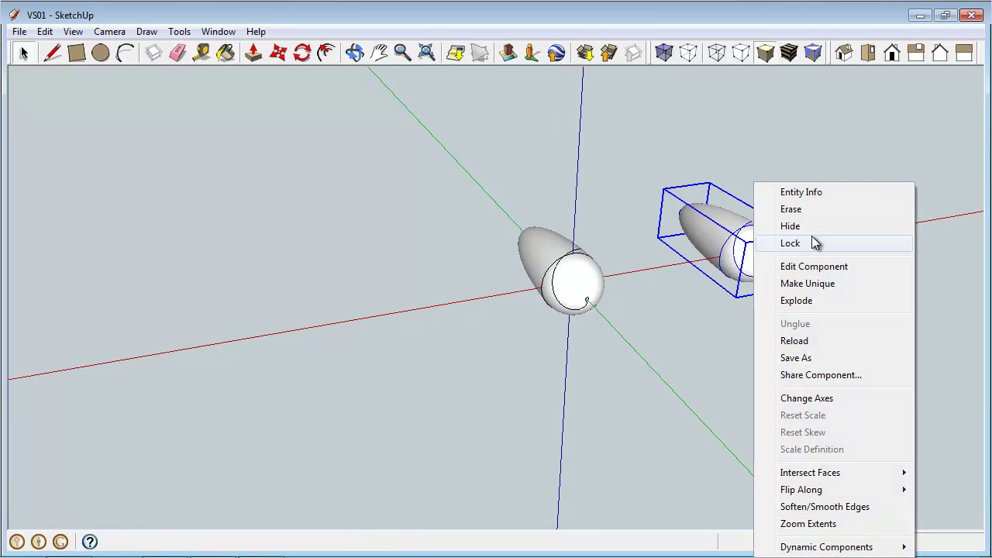
pyautogui.click(808, 225)
# Step: Explode the original egg component into loose geometry
pyautogui.click(569, 285)
pyautogui.rightClick(569, 285)
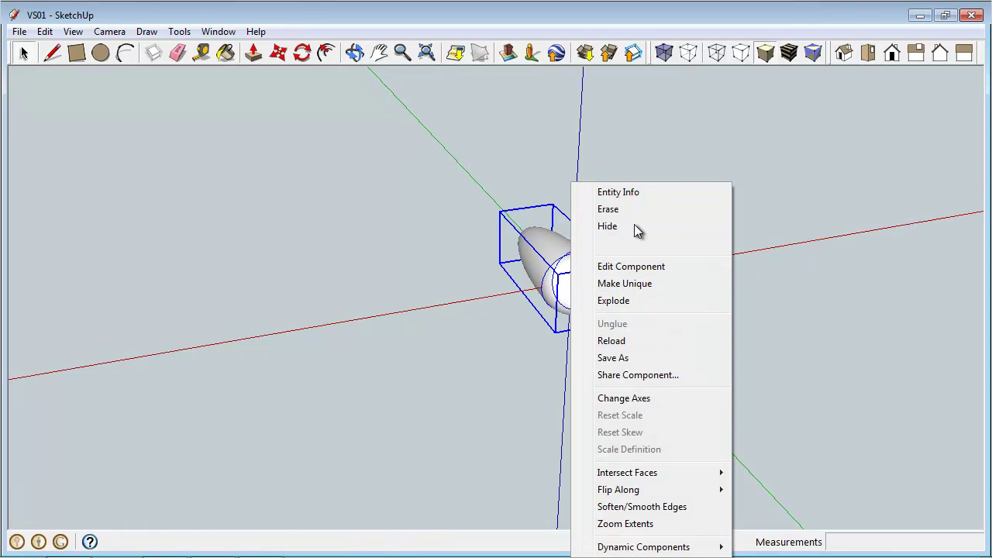
pyautogui.click(640, 302)
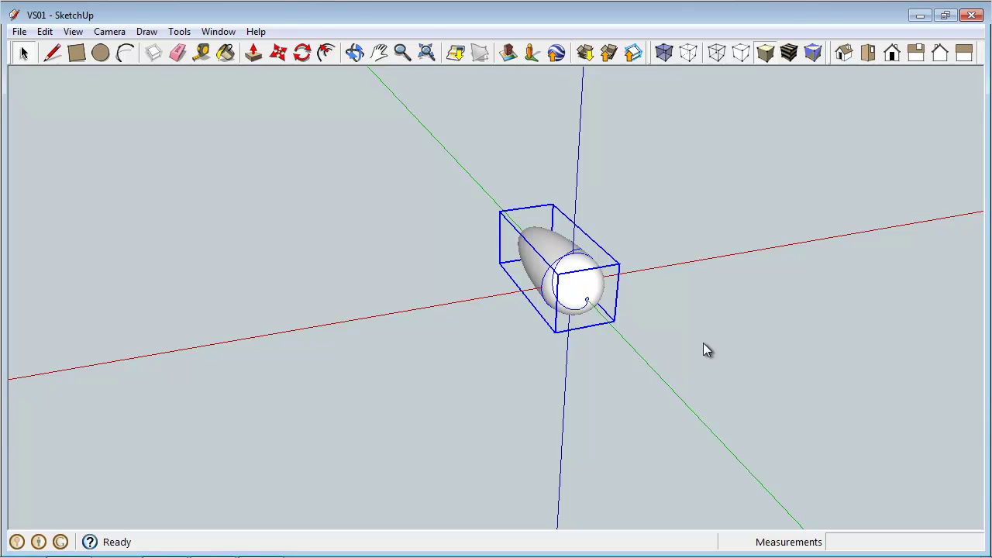
pyautogui.rightClick(571, 279)
# Step: Orbit to an end-on view of the egg and select its end-cap face
pyautogui.click(603, 236)
pyautogui.scroll(5, 556, 295)
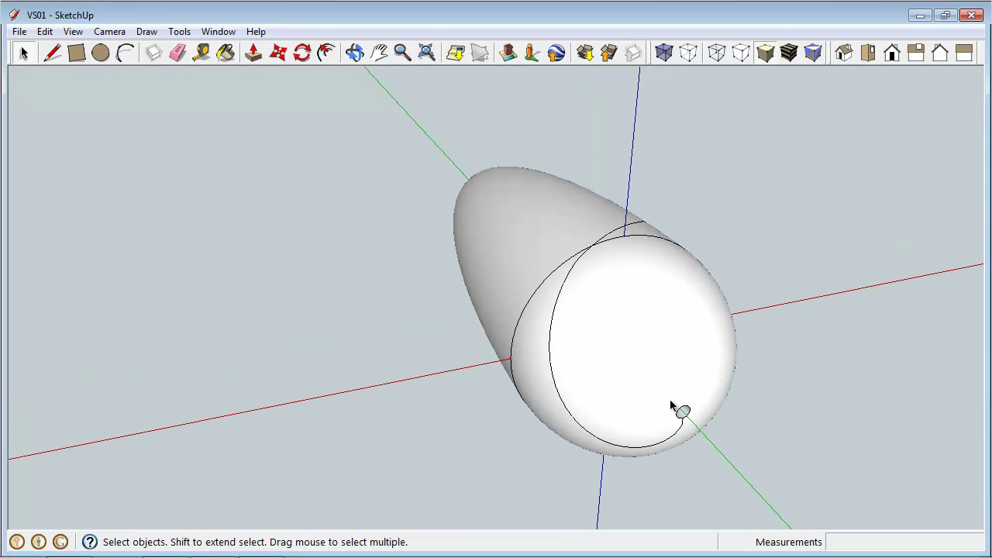
pyautogui.press('o')
pyautogui.moveTo(480, 389); pyautogui.dragTo(662, 294)
pyautogui.press('space')
pyautogui.click(686, 343)
# Step: Select the long body surface of the egg and delete it
pyautogui.scroll(2, 691, 335)
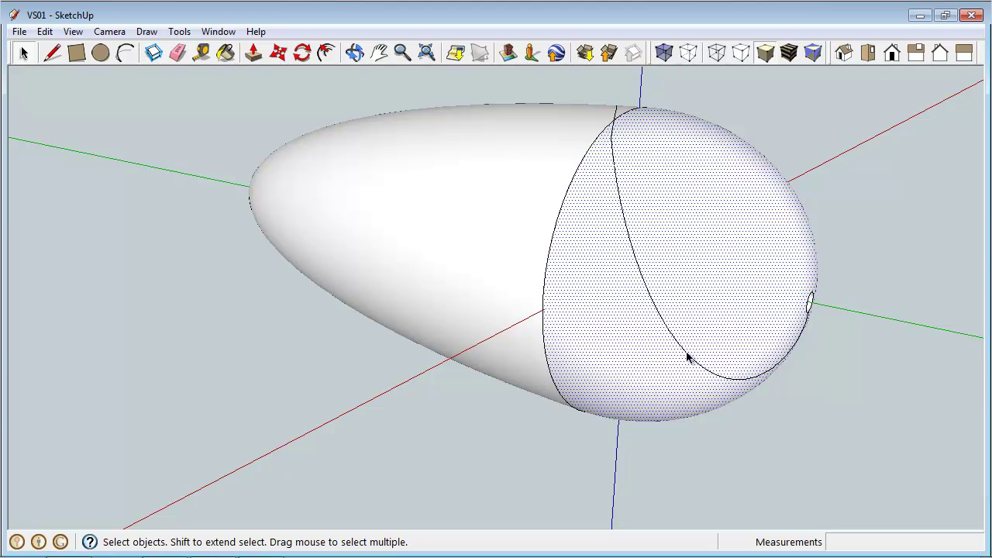
pyautogui.click(634, 250)
pyautogui.click(637, 143)
pyautogui.moveTo(640, 139); pyautogui.dragTo(520, 355, button='middle')
pyautogui.click(520, 356)
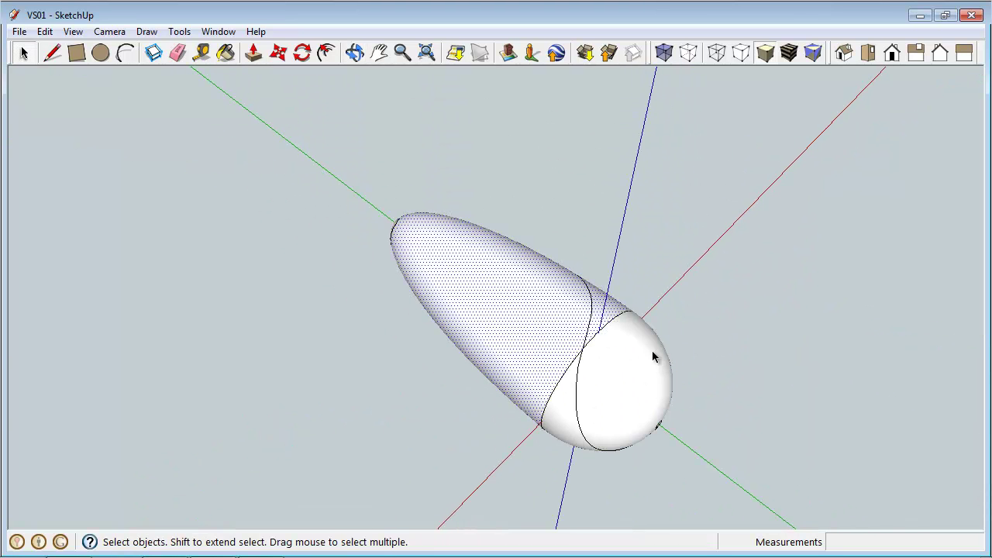
pyautogui.press('Delete')
pyautogui.moveTo(557, 387); pyautogui.dragTo(618, 380, button='middle')
# Step: Delete the end-cap face and the central rod
pyautogui.click(618, 381)
pyautogui.press('Delete')
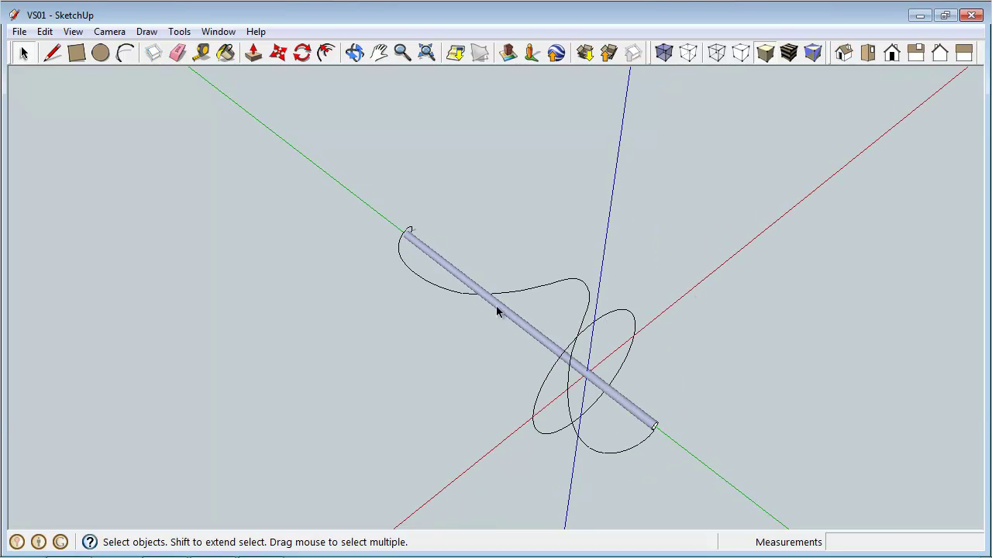
pyautogui.scroll(3, 611, 416)
pyautogui.moveTo(674, 372); pyautogui.dragTo(629, 432)
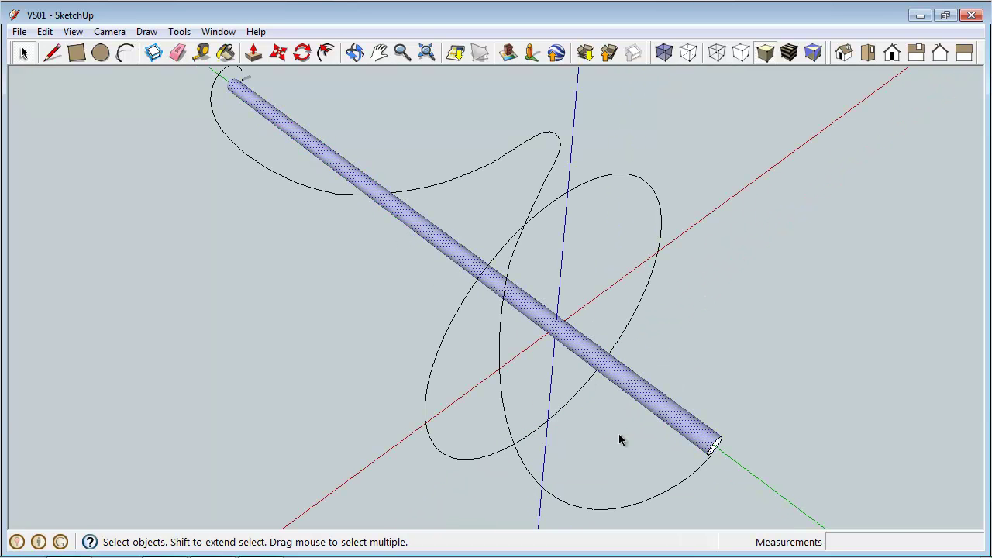
pyautogui.press('Delete')
# Step: Orbit around the curves and delete the small ellipse
pyautogui.moveTo(746, 456); pyautogui.dragTo(751, 385, button='middle')
pyautogui.scroll(5, 781, 413)
pyautogui.scroll(-8, 737, 364)
pyautogui.scroll(4, 651, 299)
pyautogui.scroll(-4, 604, 287)
pyautogui.moveTo(534, 209); pyautogui.dragTo(634, 344)
pyautogui.press('Delete')
# Step: Delete the small face at the end of the spiral curve
pyautogui.scroll(-3, 655, 334)
pyautogui.moveTo(656, 336); pyautogui.dragTo(259, 129, button='middle')
pyautogui.scroll(6, 223, 186)
pyautogui.click(235, 165)
pyautogui.scroll(2, 240, 172)
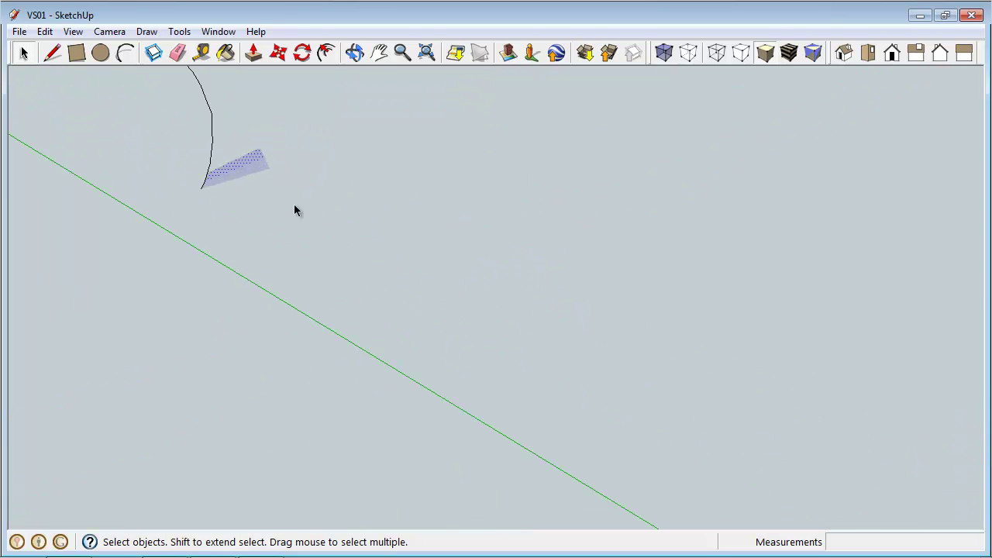
pyautogui.press('Delete')
pyautogui.scroll(-5, 205, 136)
pyautogui.scroll(-5, 229, 153)
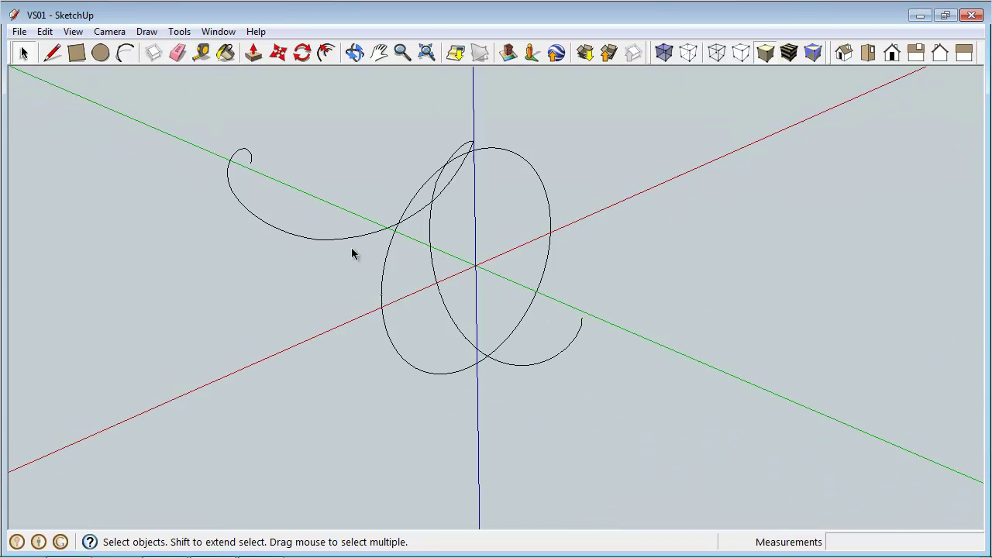
pyautogui.scroll(3, 341, 241)
# Step: Select everything with Ctrl+A to check the remaining curves, then orbit around them
pyautogui.moveTo(351, 327); pyautogui.dragTo(432, 342, button='middle')
pyautogui.hotkey('ctrl', 'a')
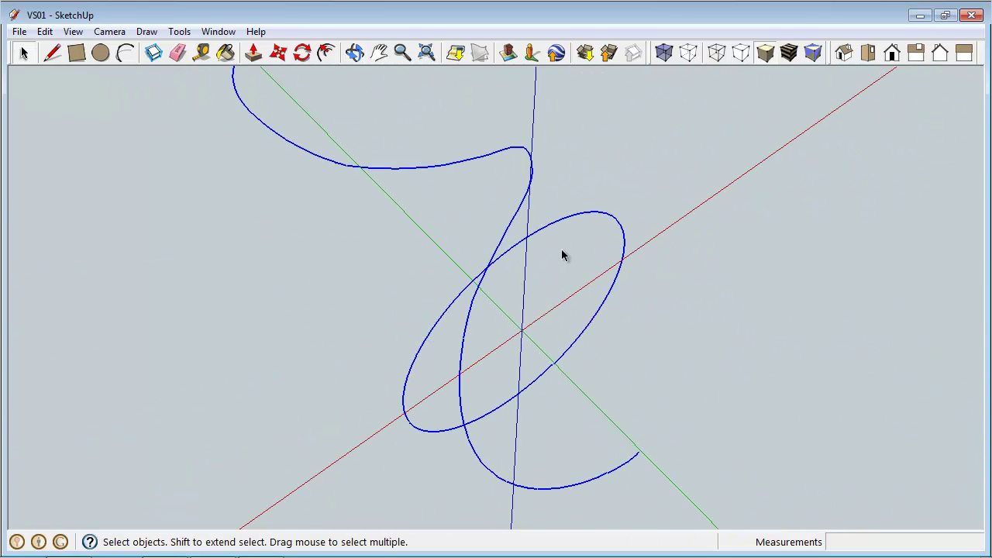
pyautogui.scroll(5, 463, 262)
pyautogui.scroll(-5, 452, 219)
pyautogui.click(509, 279)
pyautogui.hotkey('ctrl', 'a')
pyautogui.scroll(-5, 534, 192)
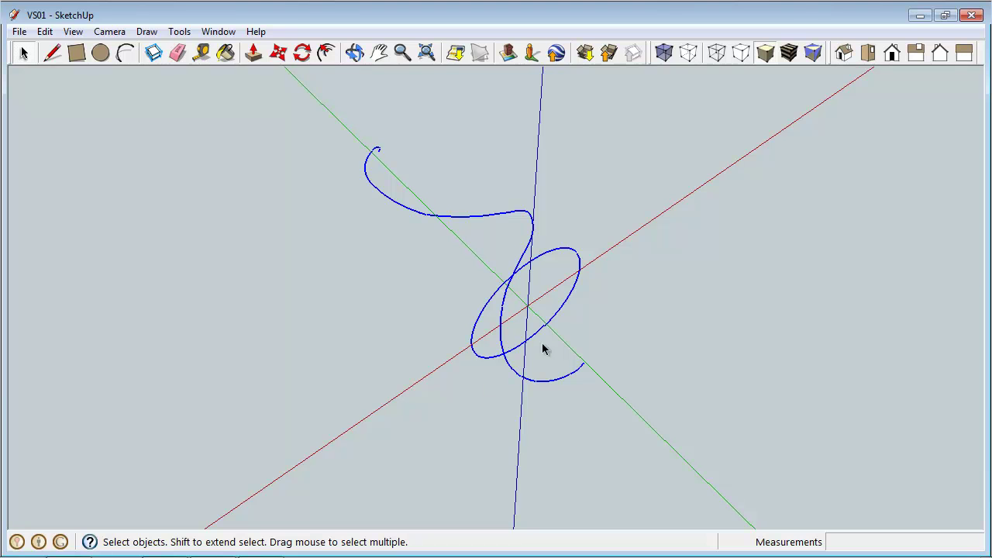
pyautogui.moveTo(516, 385); pyautogui.dragTo(498, 259, button='middle')
# Step: Delete two stray short edge pieces along the curve
pyautogui.scroll(5, 413, 169)
pyautogui.click(327, 155)
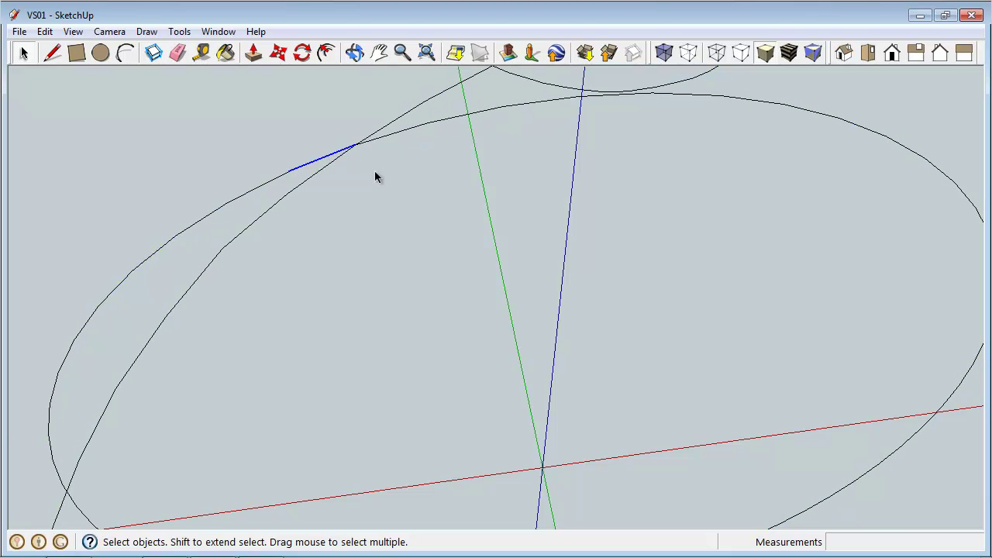
pyautogui.scroll(-4, 414, 246)
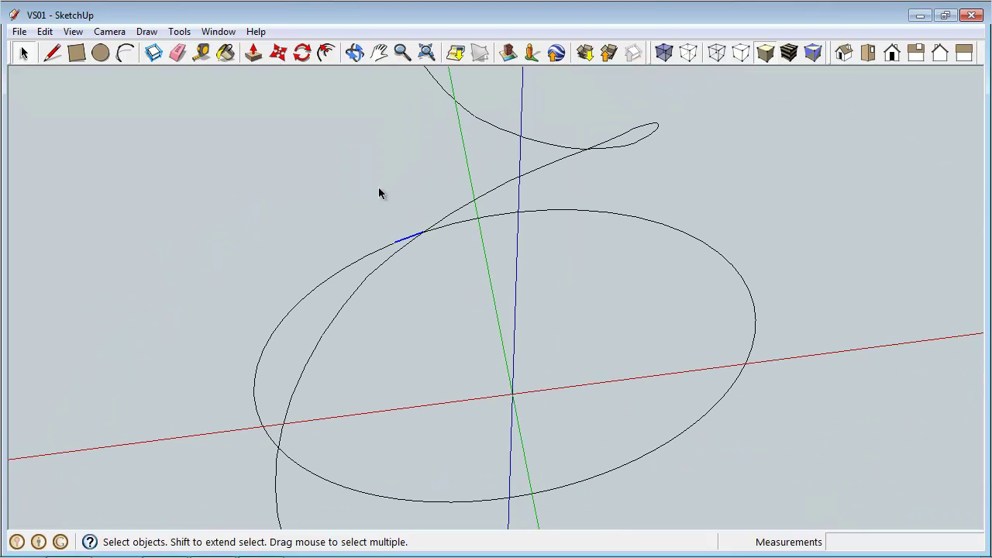
pyautogui.moveTo(432, 278); pyautogui.dragTo(478, 259, button='middle')
pyautogui.scroll(5, 522, 275)
pyautogui.scroll(-3, 542, 294)
pyautogui.moveTo(553, 307); pyautogui.dragTo(588, 354, button='middle')
pyautogui.press('Delete')
pyautogui.click(634, 240)
pyautogui.press('Delete')
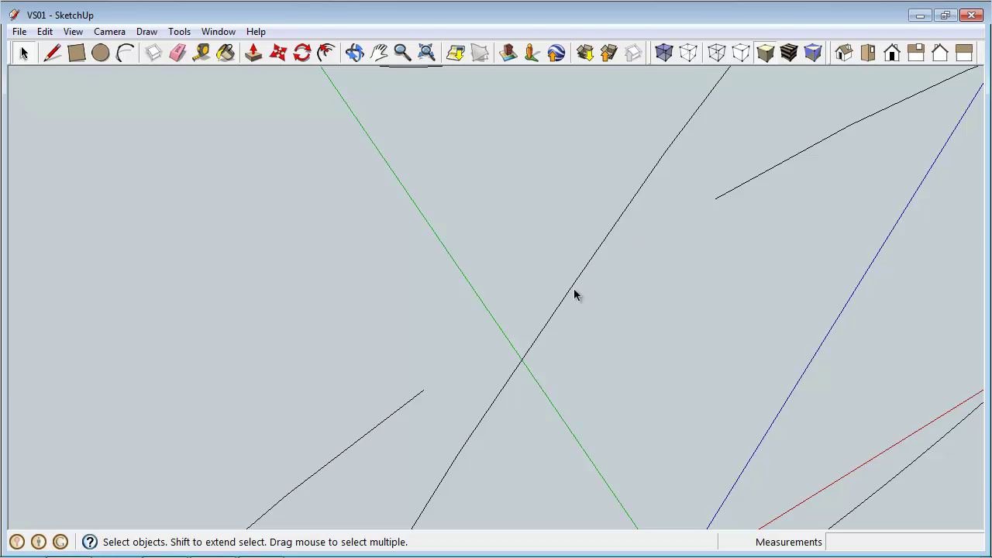
# Step: Delete the elliptical loop curve and orbit to inspect the remaining spiral
pyautogui.scroll(-3, 492, 288)
pyautogui.scroll(2, 477, 282)
pyautogui.click(486, 306)
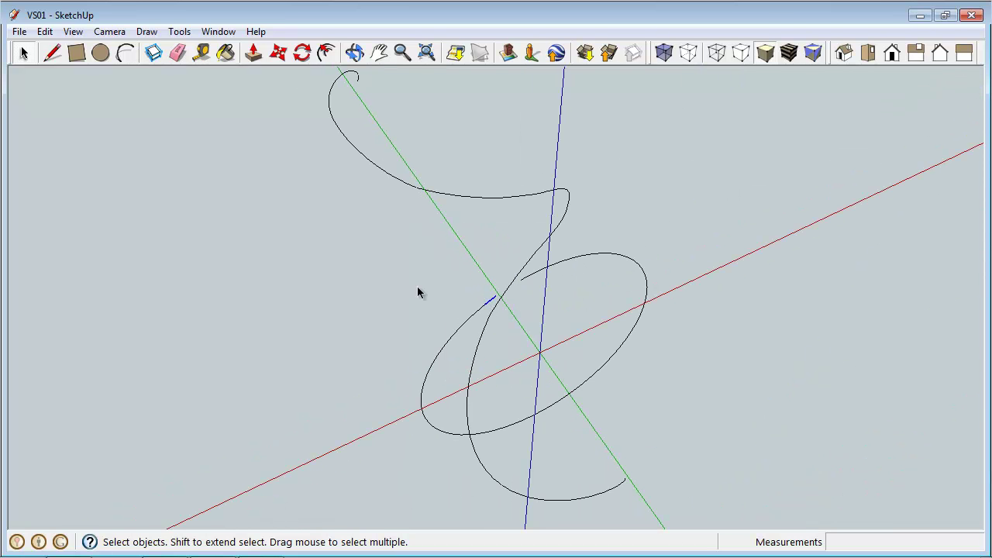
pyautogui.click(466, 323)
pyautogui.press('Delete')
pyautogui.scroll(-3, 313, 344)
pyautogui.scroll(-1, 306, 364)
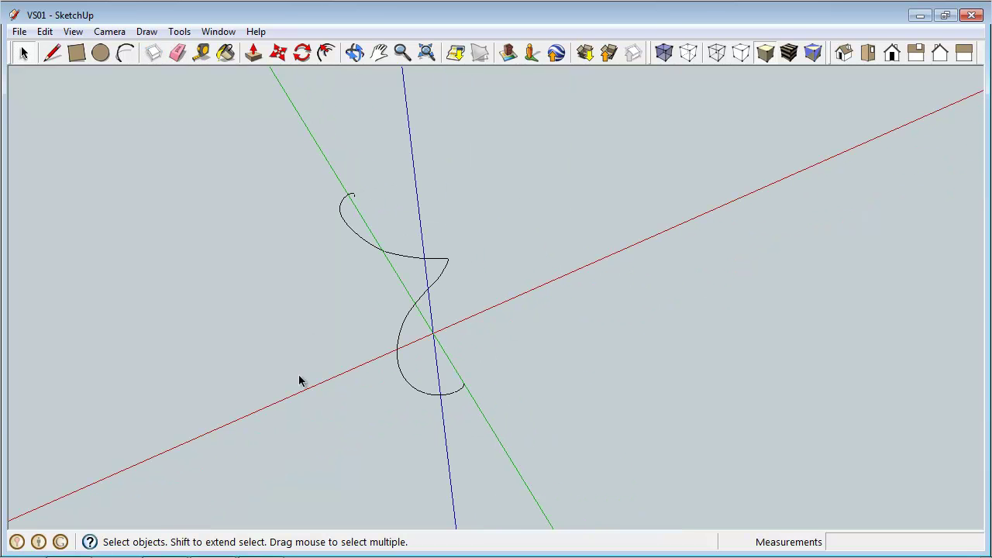
pyautogui.moveTo(301, 411); pyautogui.dragTo(385, 243, button='middle')
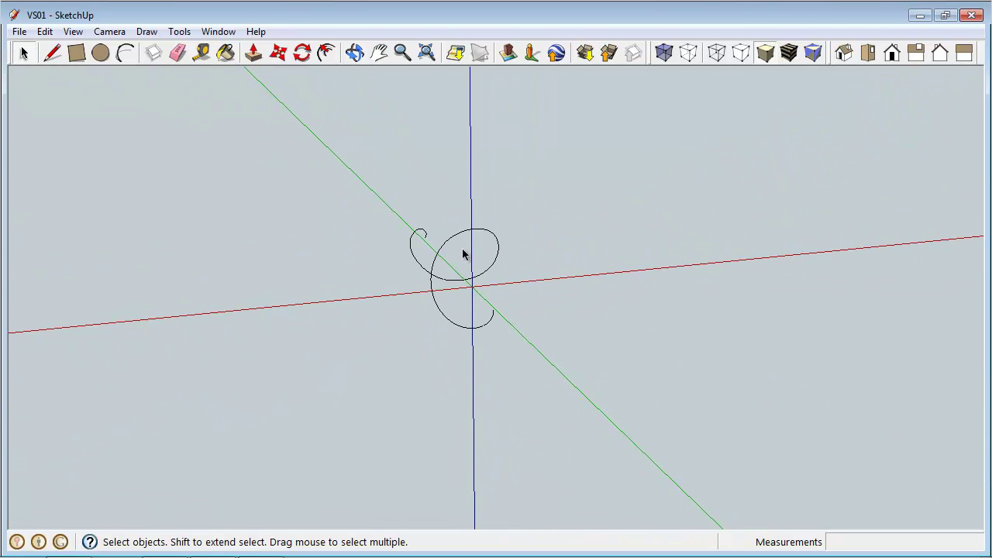
# Step: Make the spiral curve into a component via the right-click Make Component command
pyautogui.moveTo(377, 184); pyautogui.dragTo(542, 399)
pyautogui.click(438, 236)
pyautogui.click(458, 266)
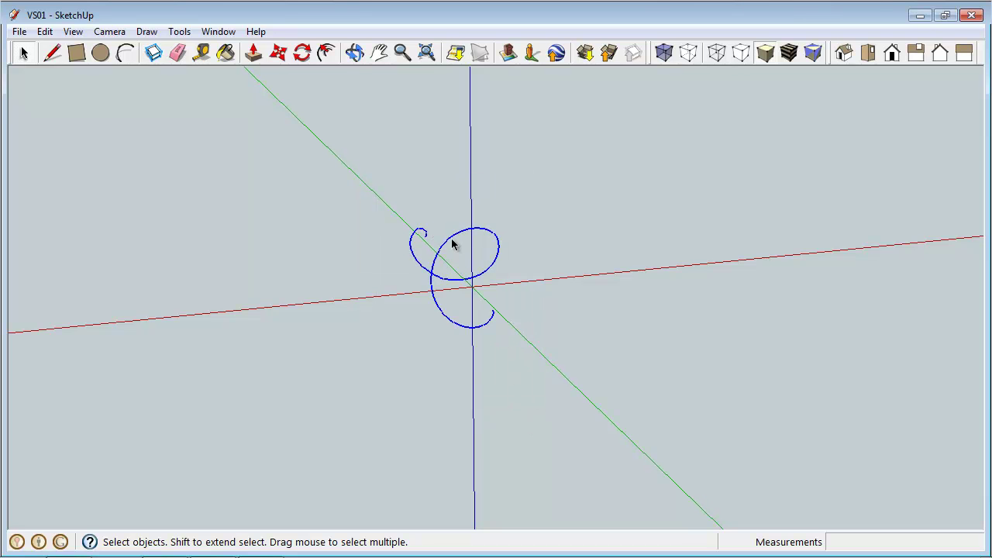
pyautogui.rightClick(452, 245)
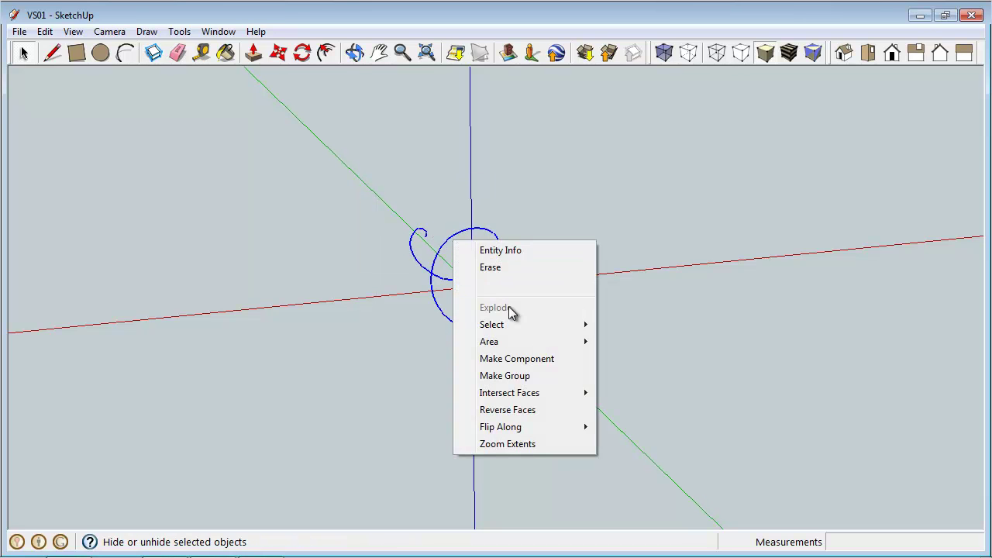
pyautogui.click(514, 360)
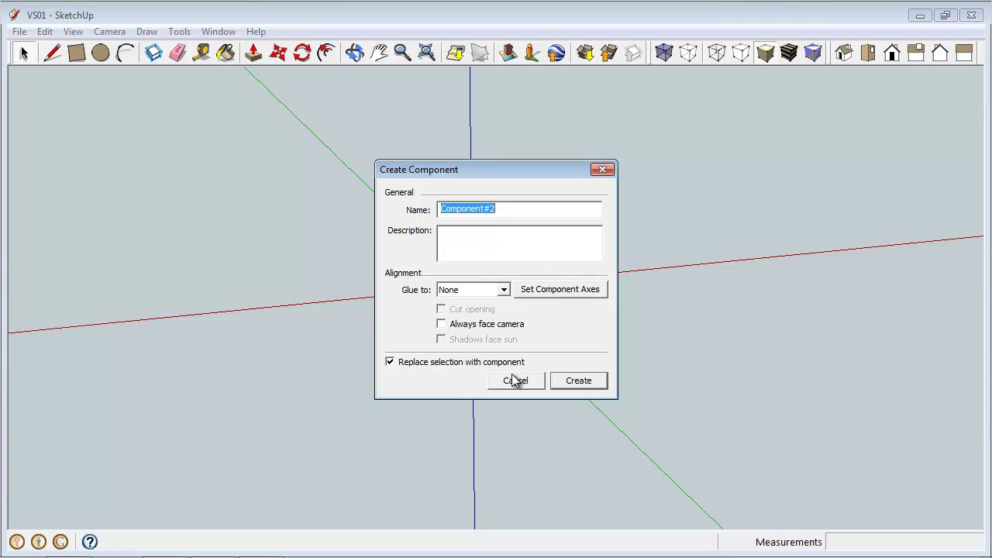
pyautogui.click(563, 383)
# Step: Copy the spiral component off to the right and hide the copy
pyautogui.press('m')
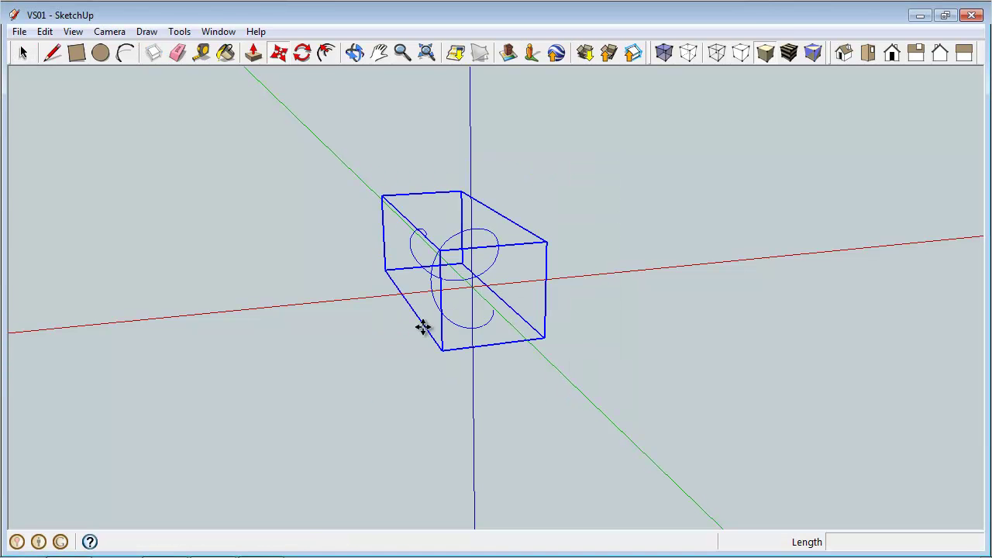
pyautogui.click(430, 272)
pyautogui.press('ctrl')
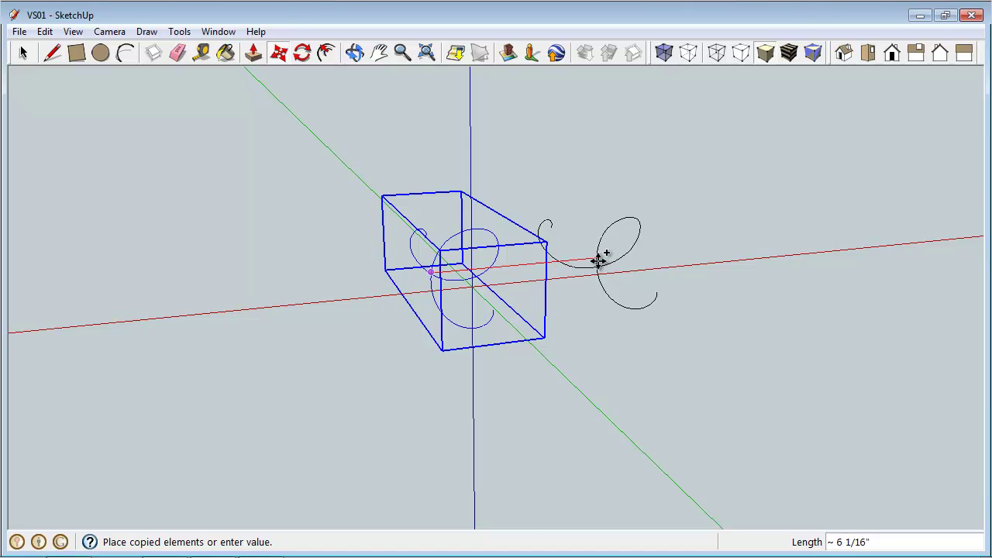
pyautogui.click(876, 228)
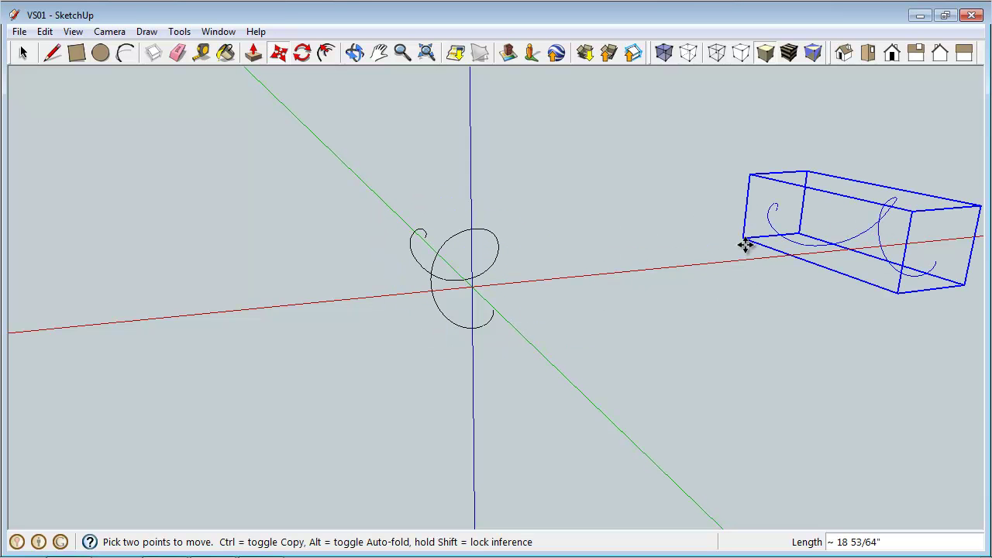
pyautogui.press('space')
pyautogui.click(795, 236)
pyautogui.rightClick(795, 246)
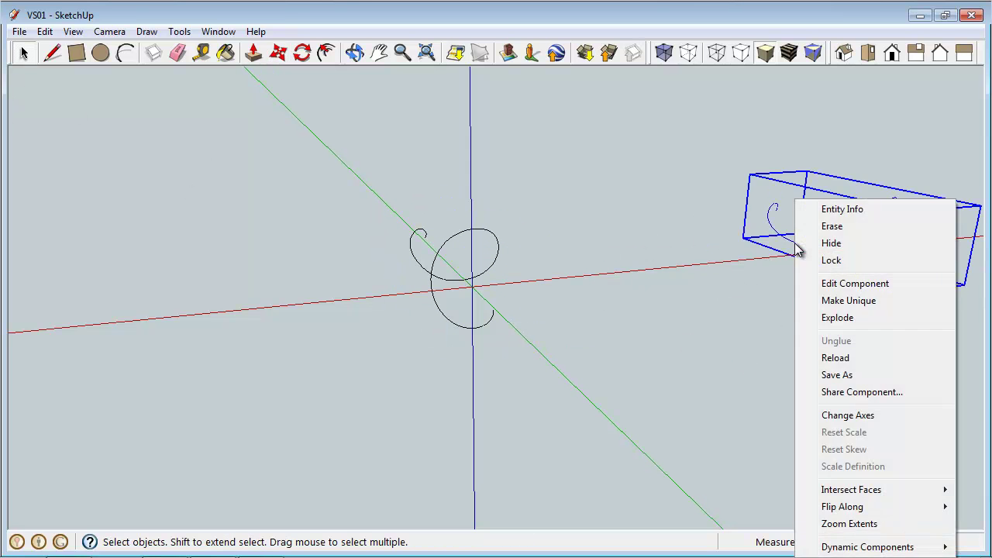
pyautogui.click(846, 242)
# Step: Open the original spiral component for editing, then close it
pyautogui.scroll(3, 465, 272)
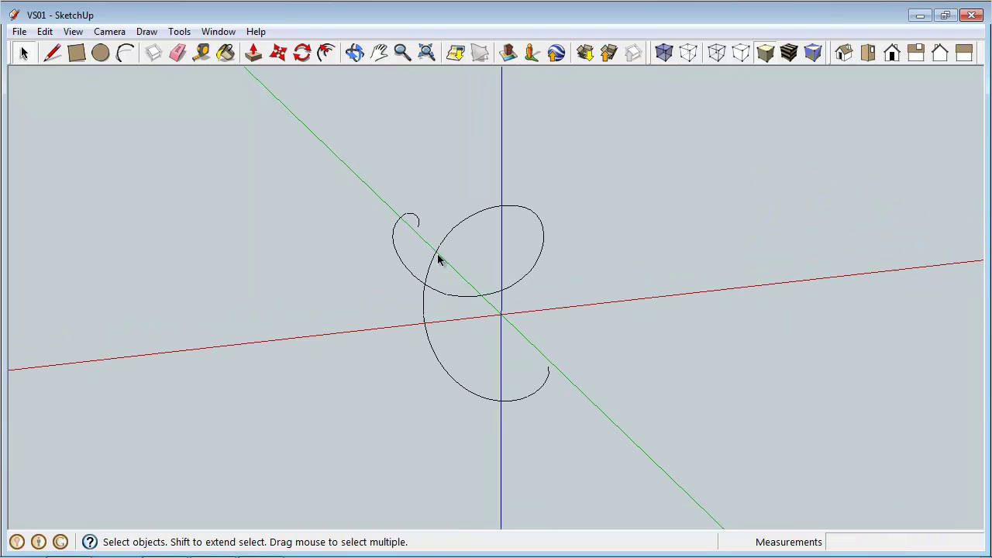
pyautogui.click(438, 383)
pyautogui.scroll(-4, 354, 323)
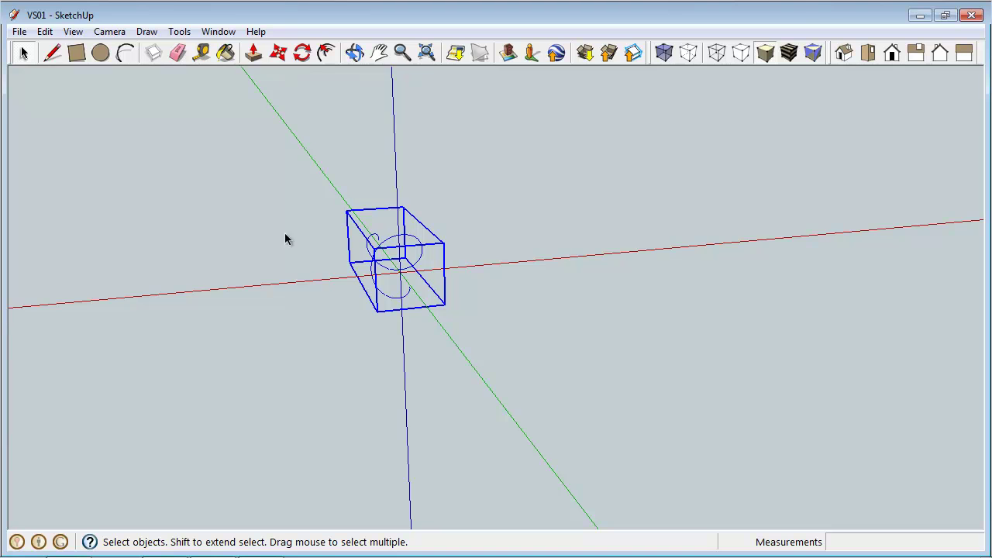
pyautogui.scroll(5, 372, 239)
pyautogui.scroll(-3, 462, 239)
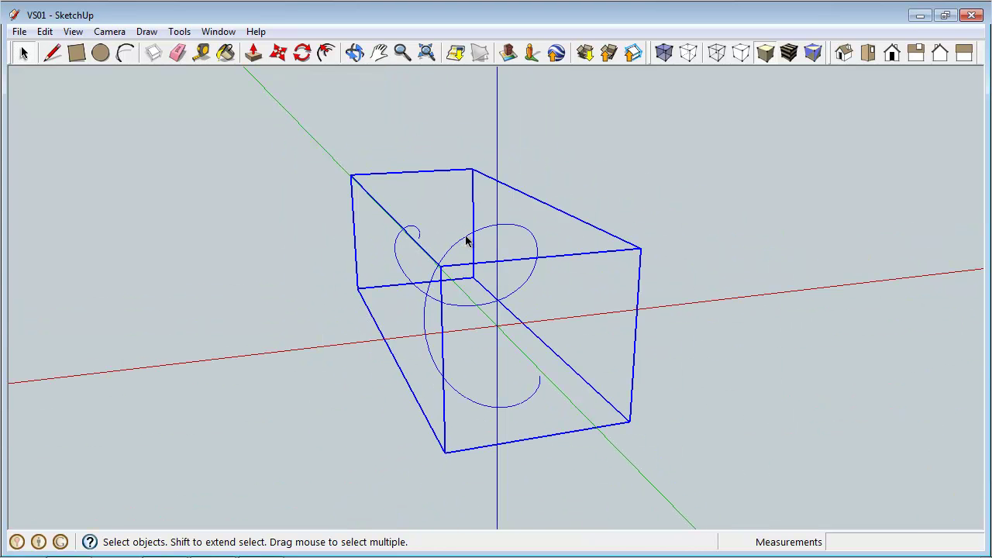
pyautogui.doubleClick(396, 267)
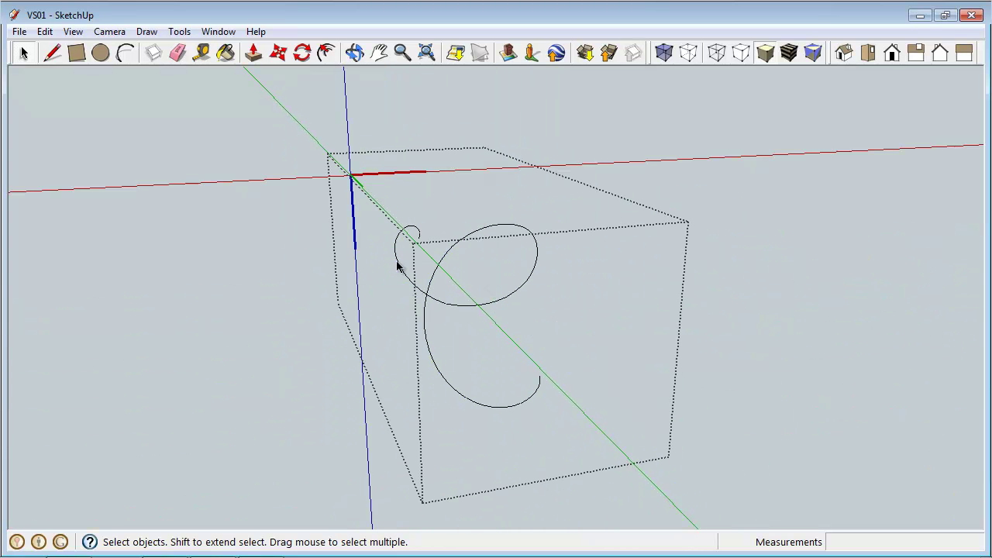
pyautogui.scroll(5, 399, 267)
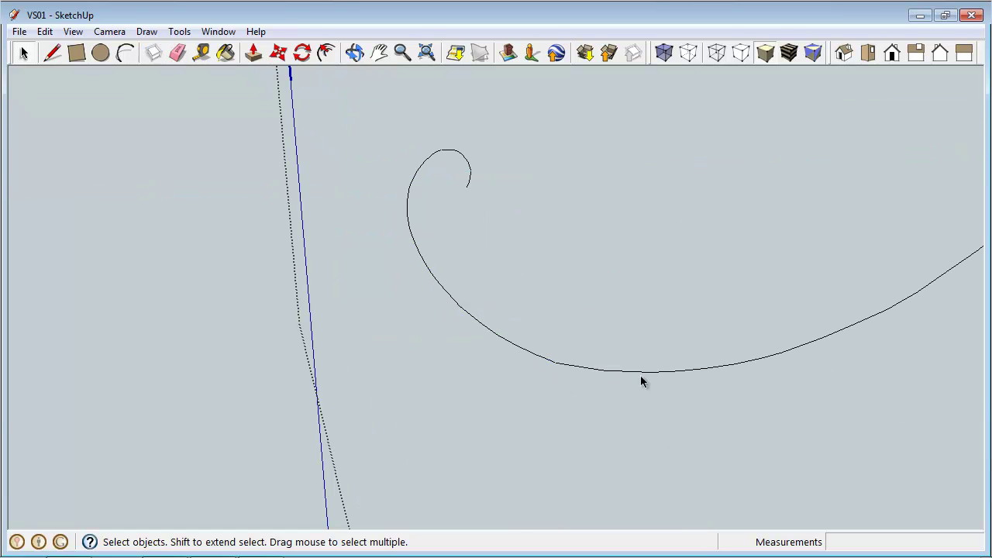
pyautogui.scroll(-5, 341, 308)
pyautogui.click(335, 301)
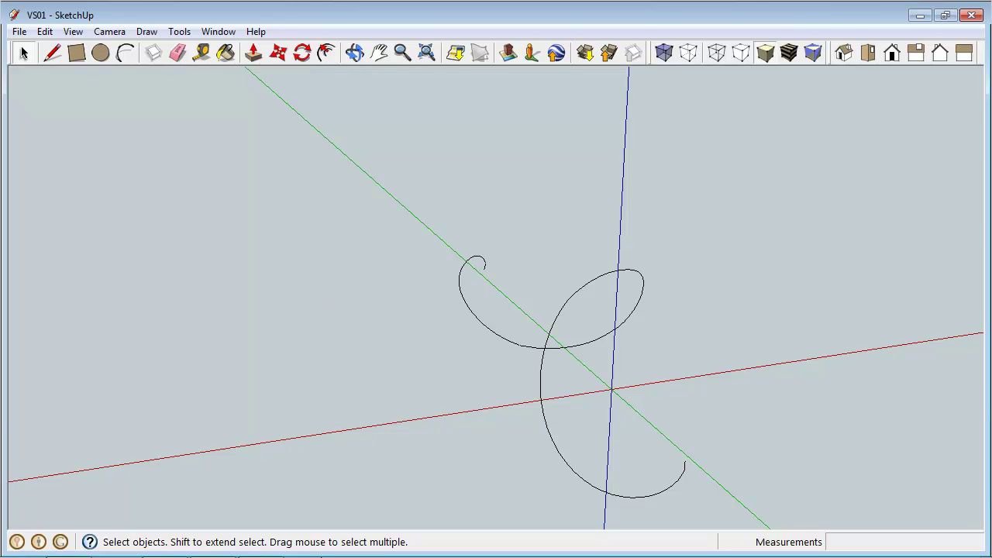
# Step: Search Google for 'sketchup weld' in Chrome and open Smustard's free Weld v.3.000 page
pyautogui.click(166, 540)
pyautogui.click(299, 308)
pyautogui.write('s')
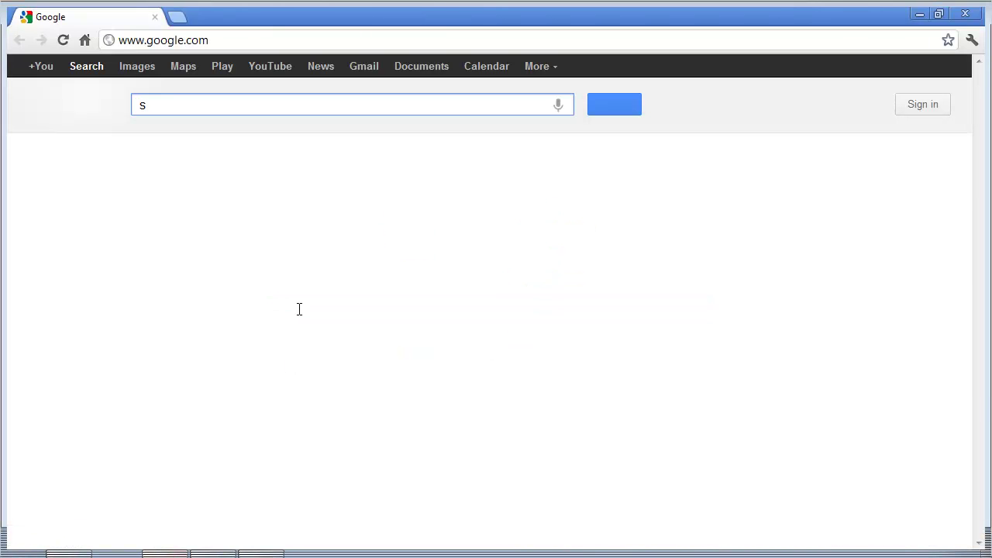
pyautogui.write('x')
pyautogui.write('s')
pyautogui.press('BackSpace')
pyautogui.press('BackSpace')
pyautogui.write('ketchup ')
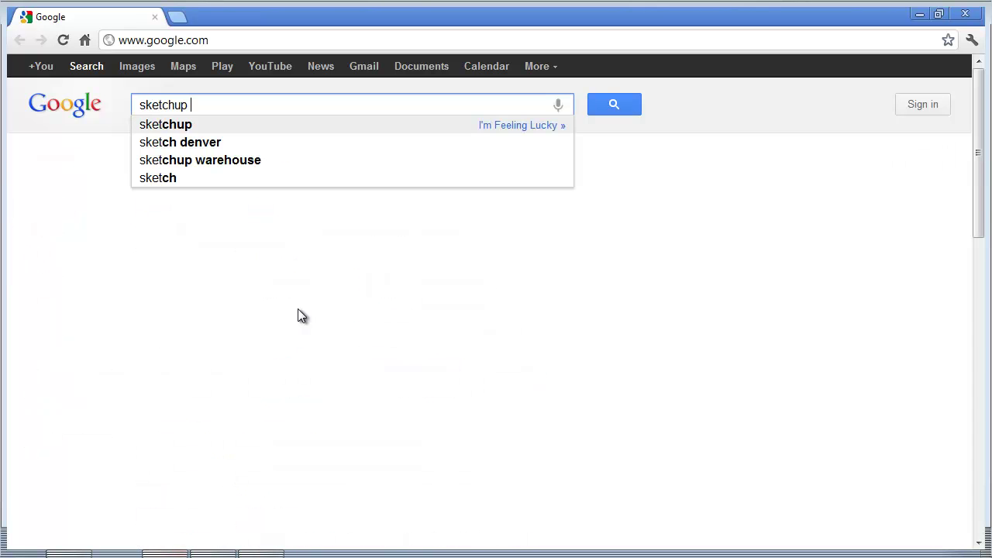
pyautogui.write('weld')
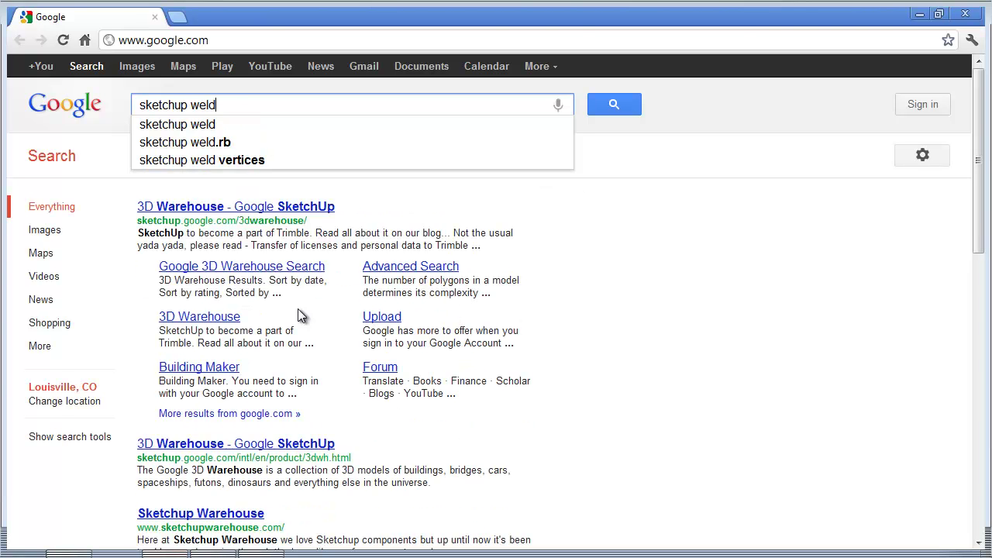
pyautogui.press('Return')
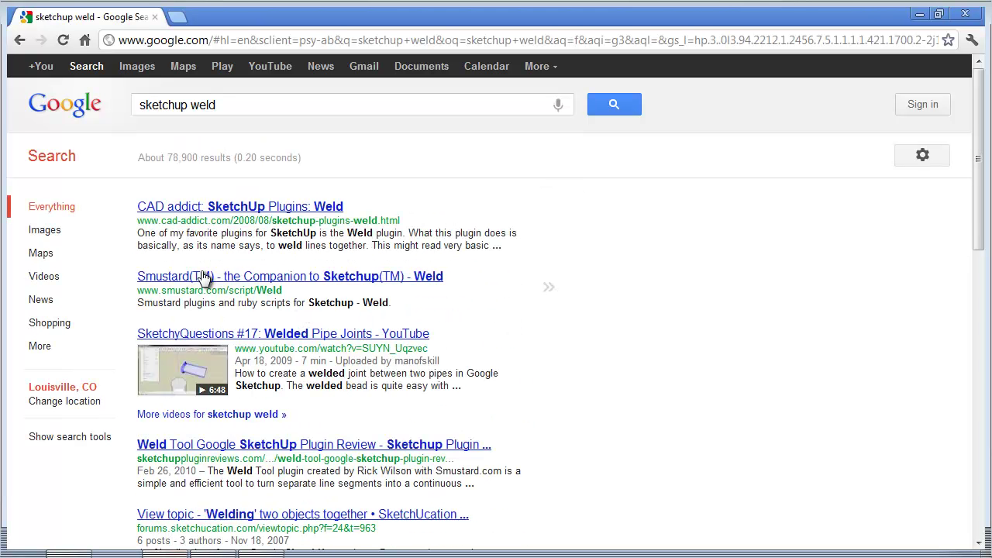
pyautogui.click(143, 277)
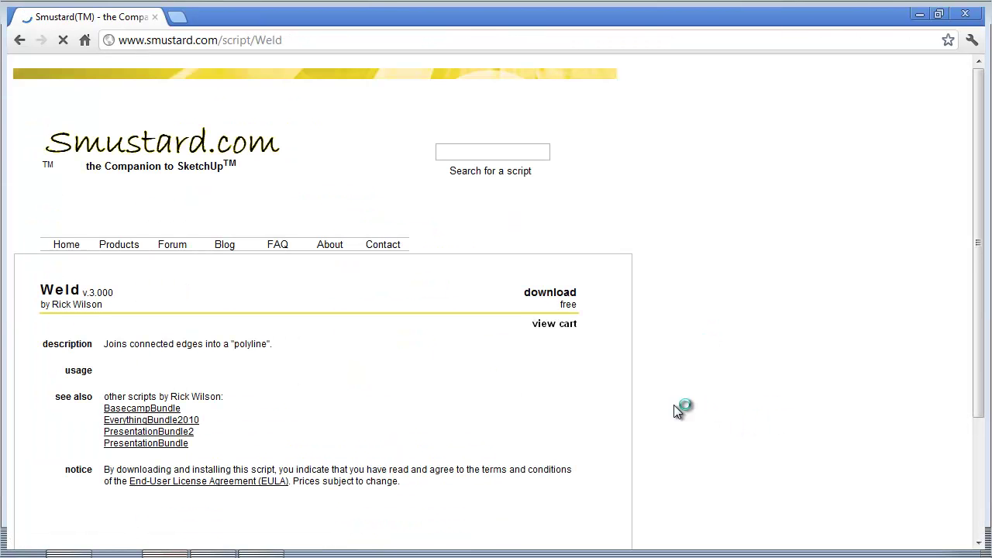
# Step: Save weld.rb into C:\Program Files (x86)\Google\Google SketchUp 8\Plugins
pyautogui.click(561, 299)
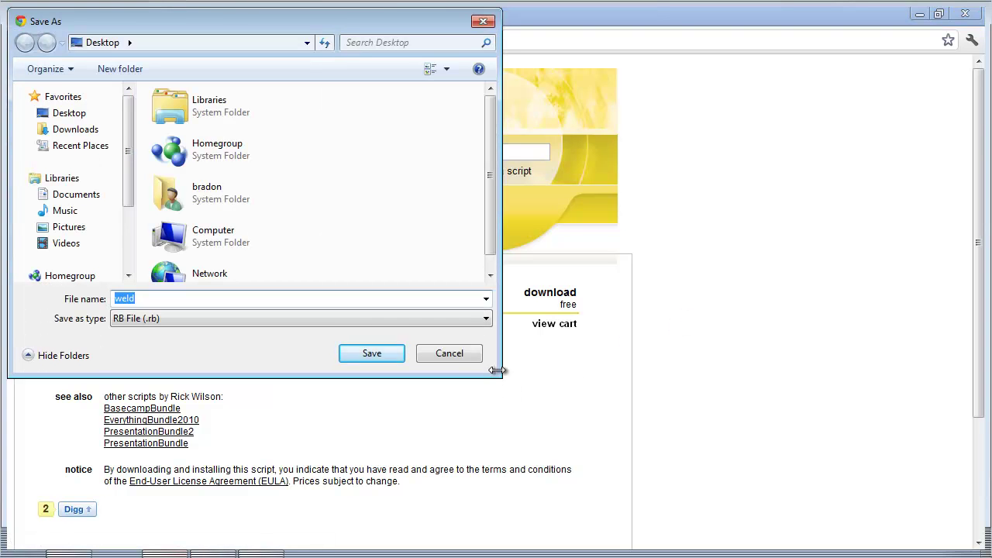
pyautogui.moveTo(494, 371); pyautogui.dragTo(808, 491)
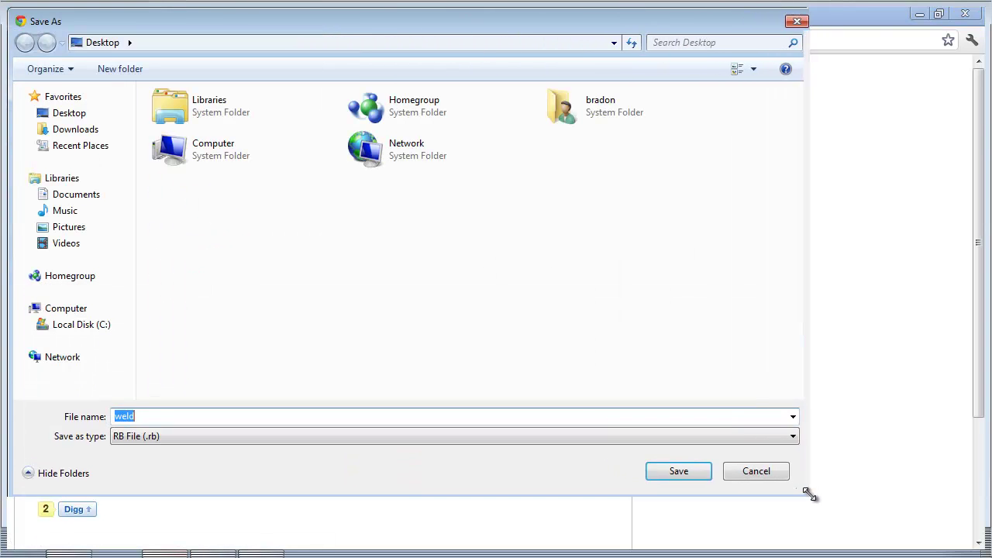
pyautogui.click(65, 326)
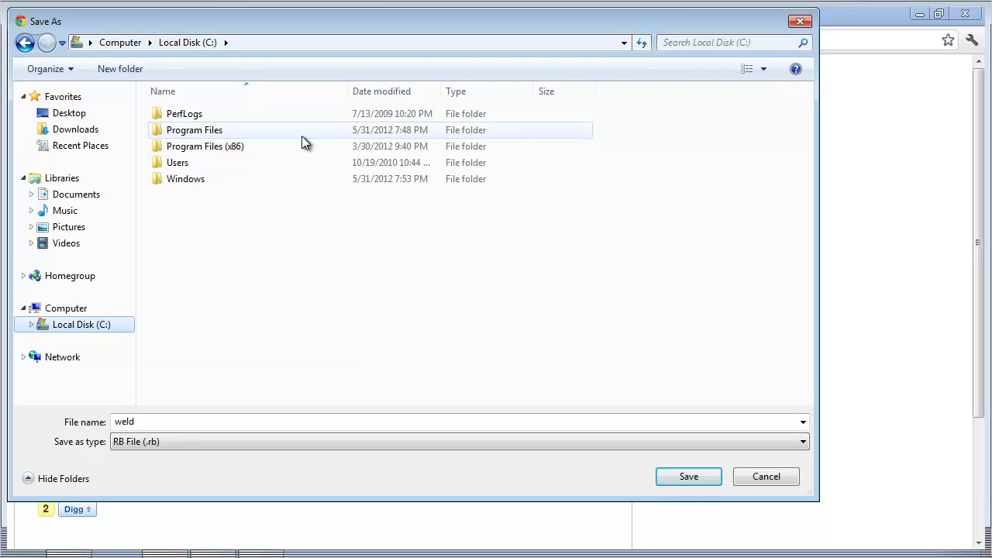
pyautogui.doubleClick(160, 146)
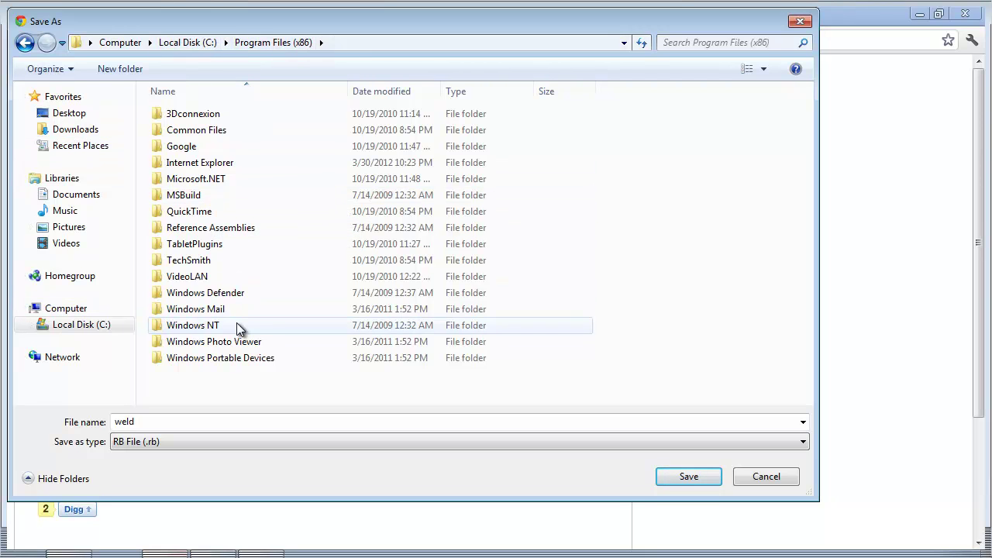
pyautogui.doubleClick(184, 146)
pyautogui.doubleClick(167, 131)
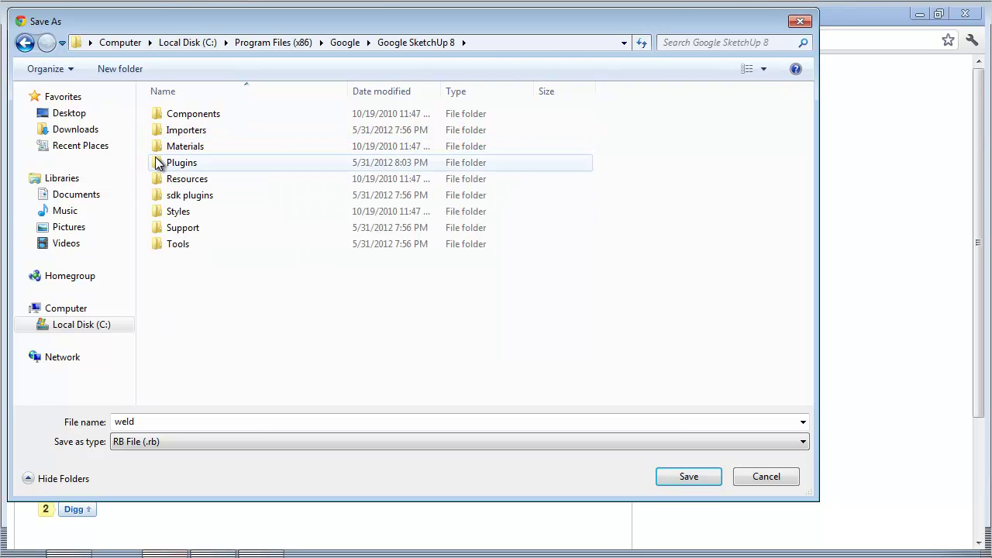
pyautogui.doubleClick(159, 164)
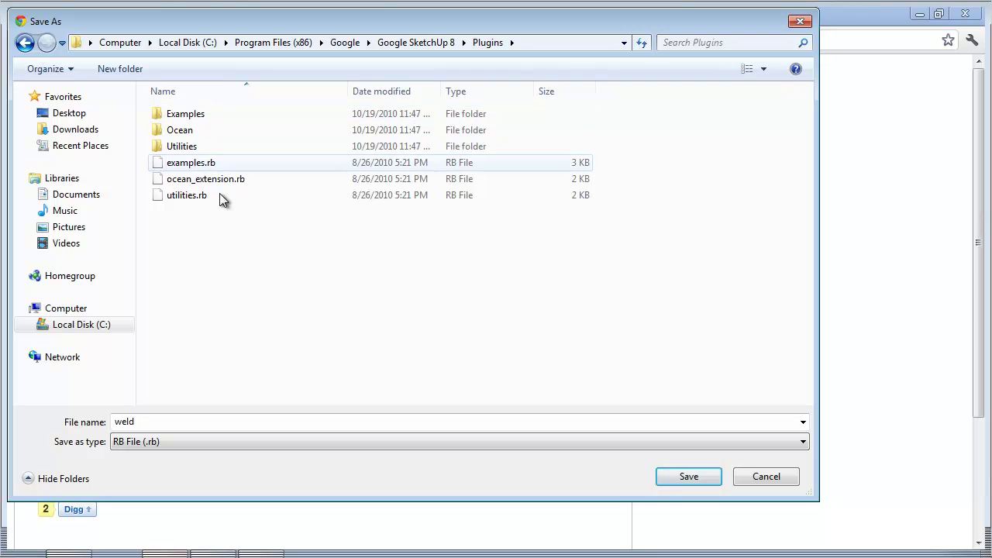
pyautogui.click(689, 476)
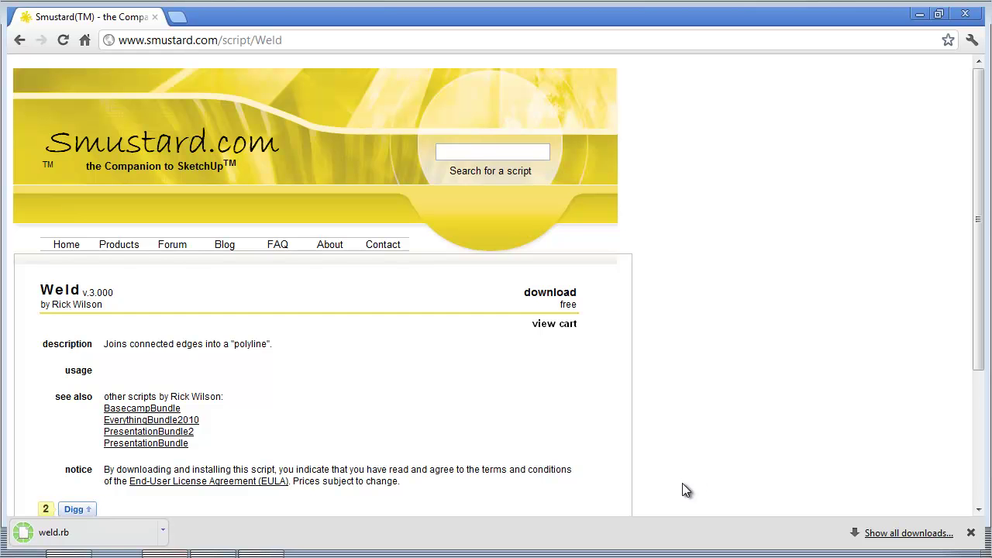
# Step: Return to SketchUp and save the spiral model
pyautogui.click(919, 14)
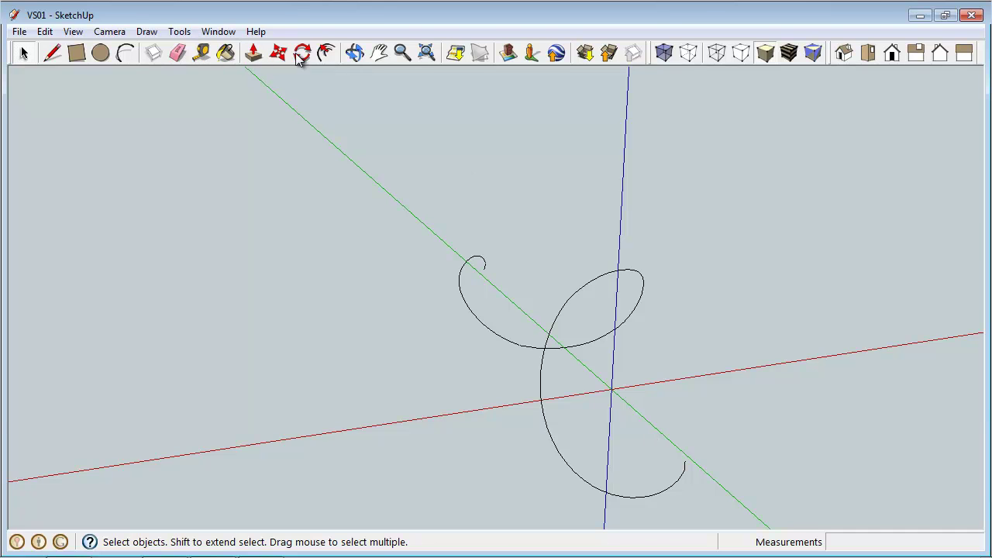
pyautogui.click(20, 32)
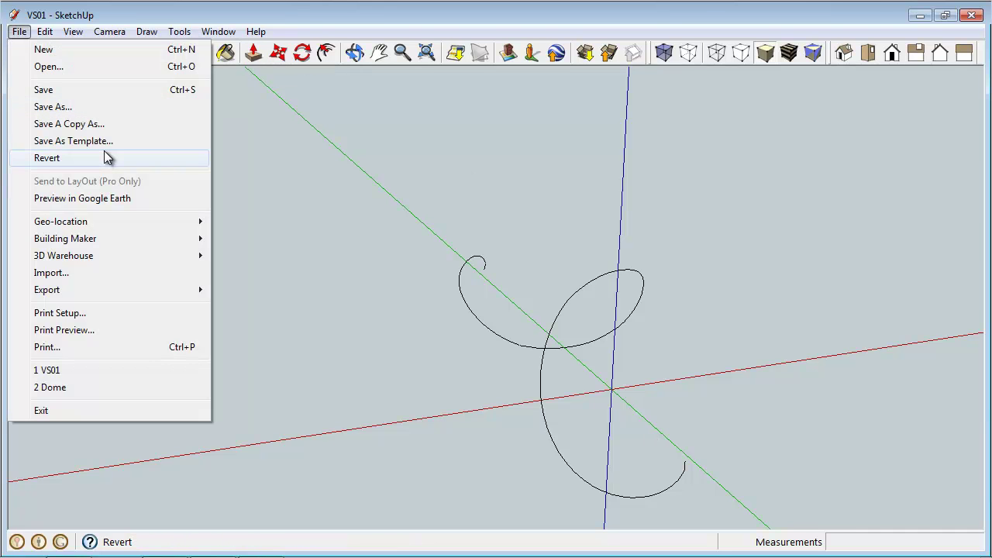
pyautogui.click(70, 90)
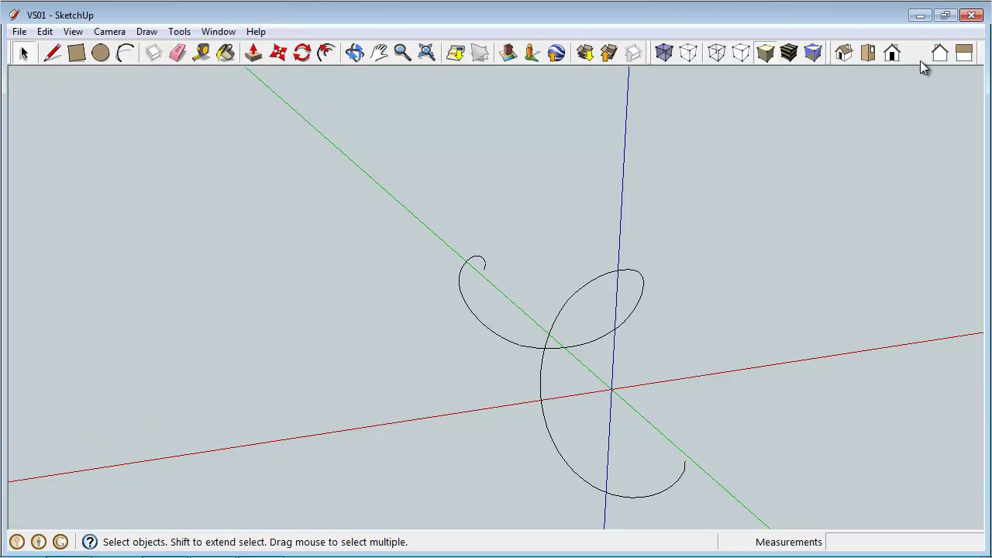
# Step: Close SketchUp, choose Maybe later on the 3D Warehouse prompt, and reopen VS01 from the desktop
pyautogui.click(969, 17)
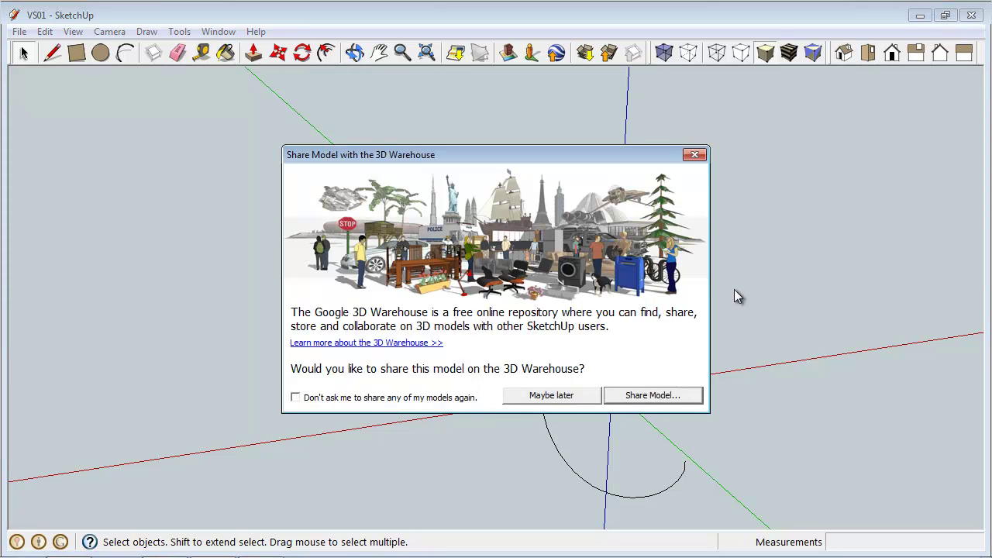
pyautogui.click(551, 397)
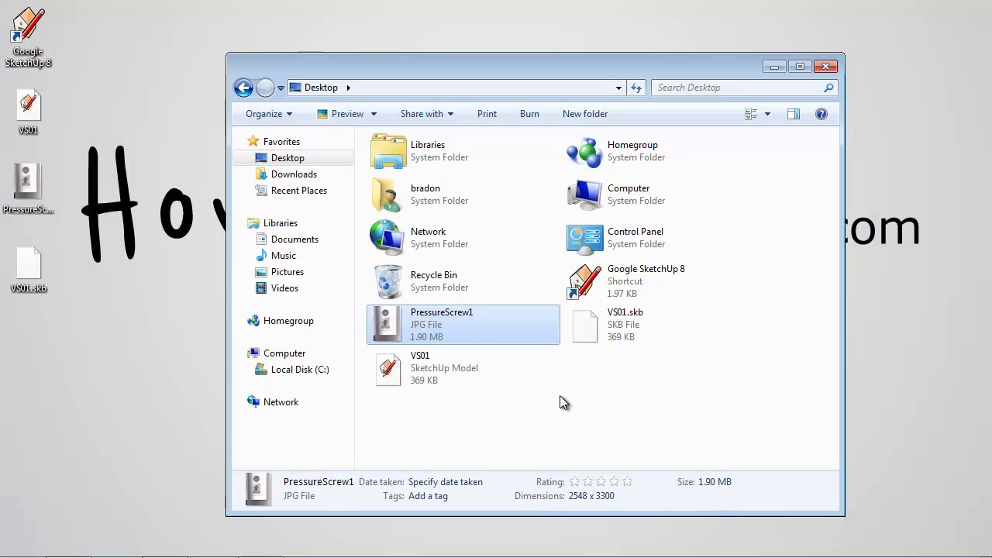
pyautogui.doubleClick(427, 379)
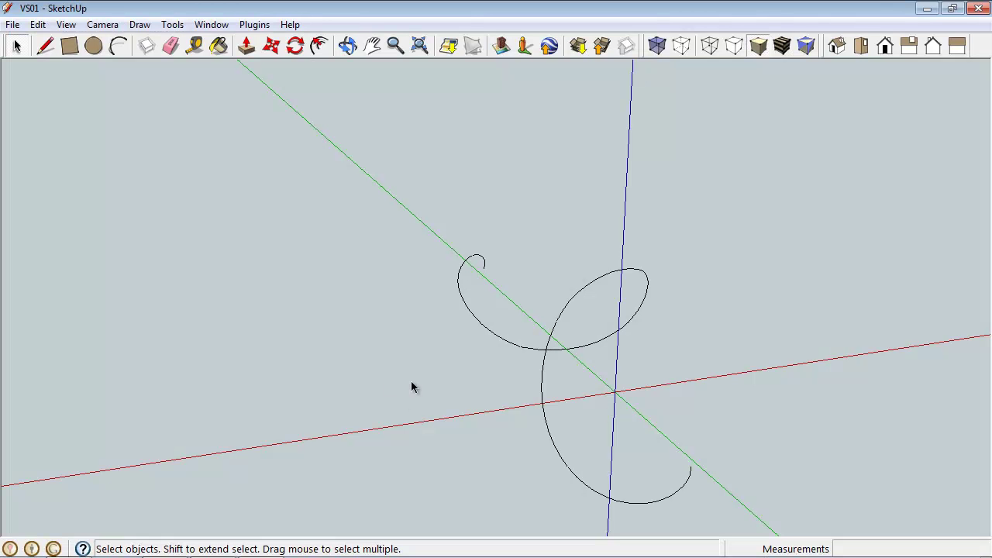
# Step: Check the new Plugins menu, then open the spiral component for editing
pyautogui.click(255, 24)
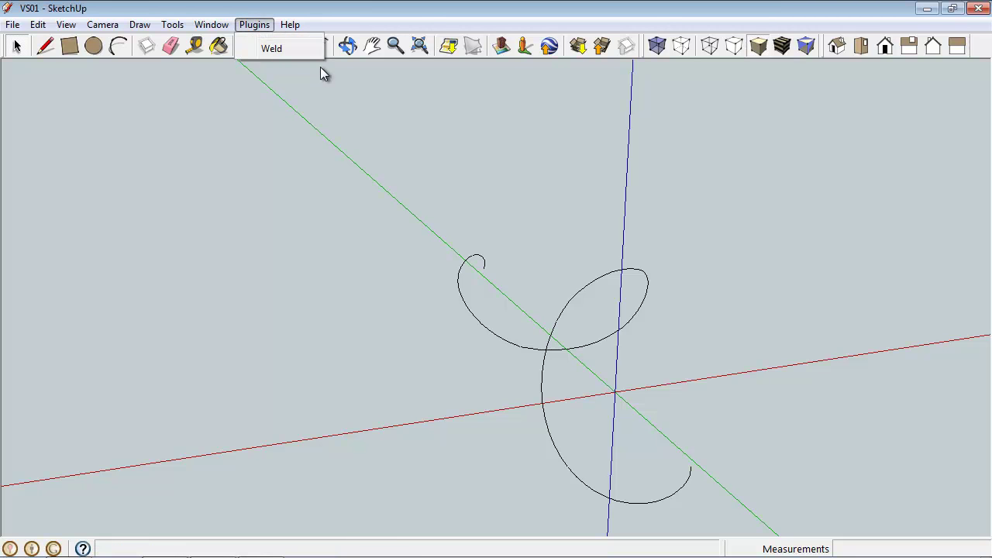
pyautogui.click(283, 50)
pyautogui.click(469, 309)
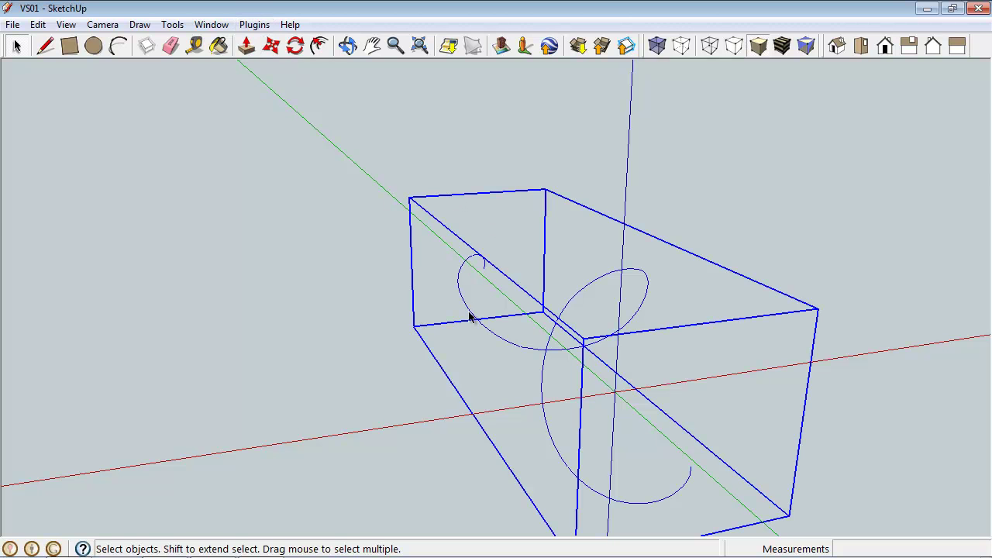
pyautogui.doubleClick(469, 314)
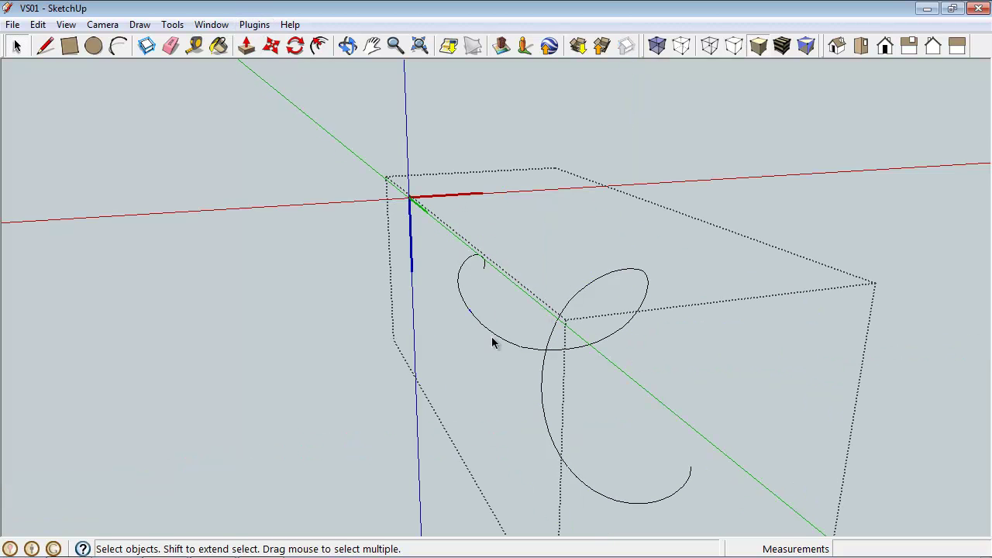
# Step: Window-select the whole spiral curve inside the component
pyautogui.scroll(3, 542, 326)
pyautogui.scroll(-5, 490, 313)
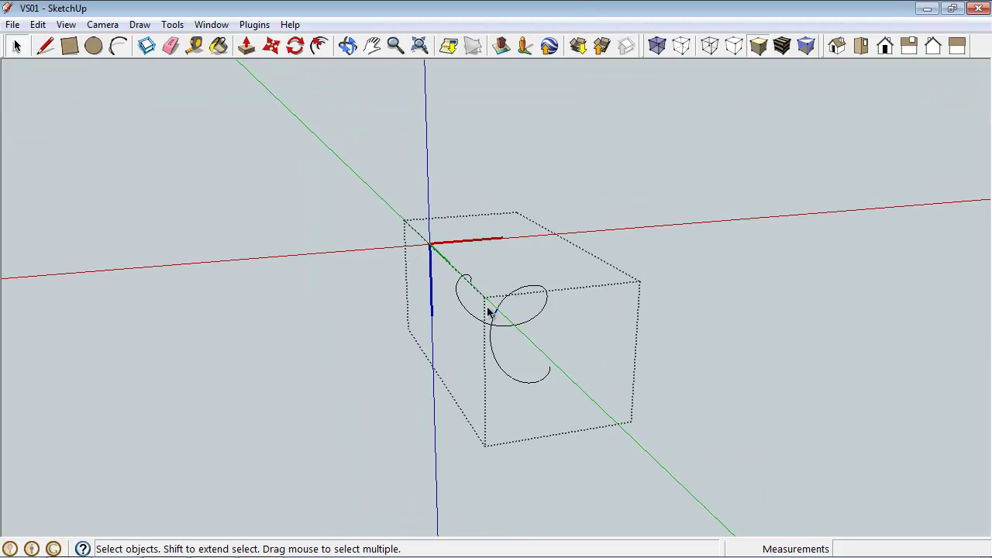
pyautogui.scroll(3, 474, 312)
pyautogui.scroll(-3, 421, 230)
pyautogui.moveTo(327, 114); pyautogui.dragTo(644, 444)
pyautogui.scroll(3, 527, 320)
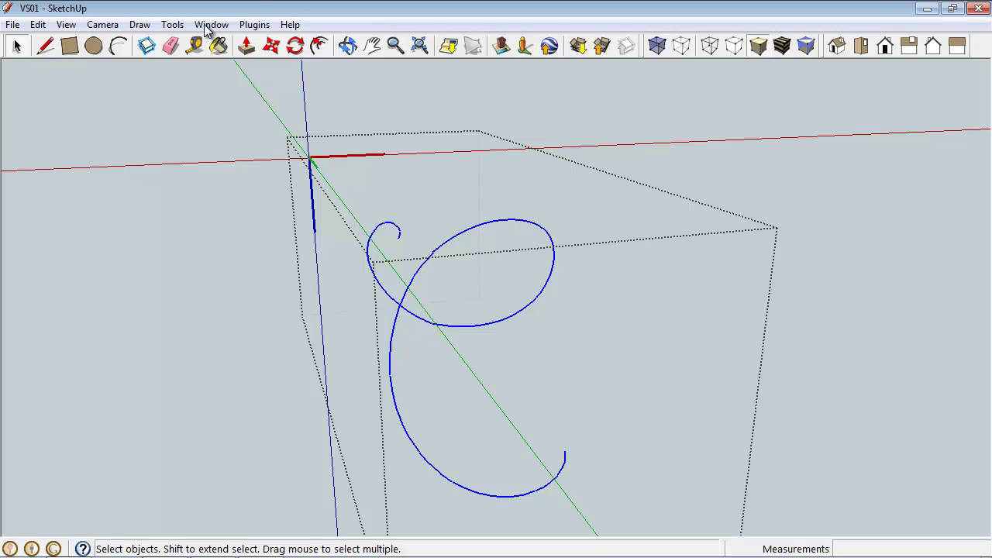
# Step: Weld the selected spiral with Plugins > Weld and orbit to check the curve
pyautogui.click(252, 24)
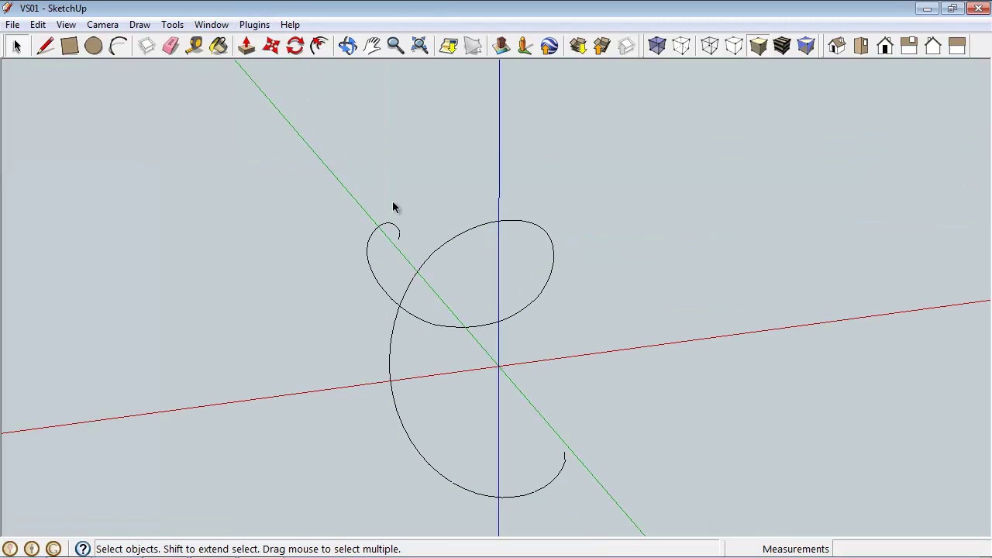
pyautogui.scroll(5, 394, 210)
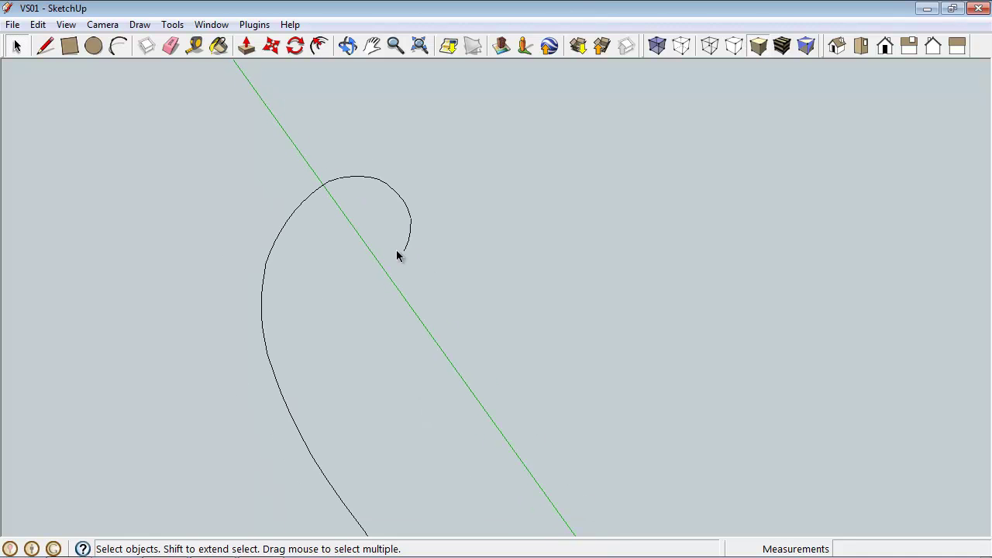
pyautogui.scroll(2, 400, 234)
pyautogui.moveTo(399, 234); pyautogui.dragTo(397, 407, button='middle')
pyautogui.click(316, 276)
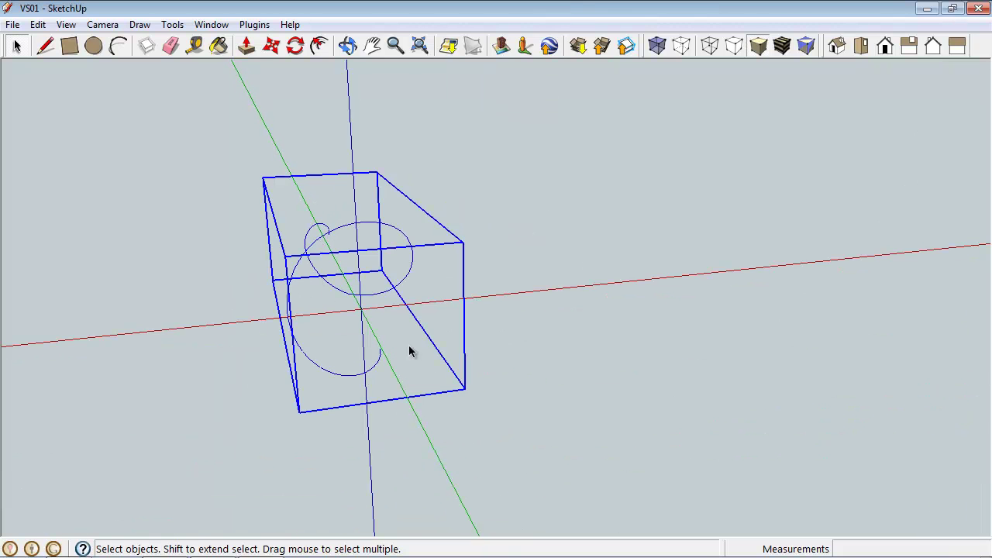
pyautogui.click(563, 312)
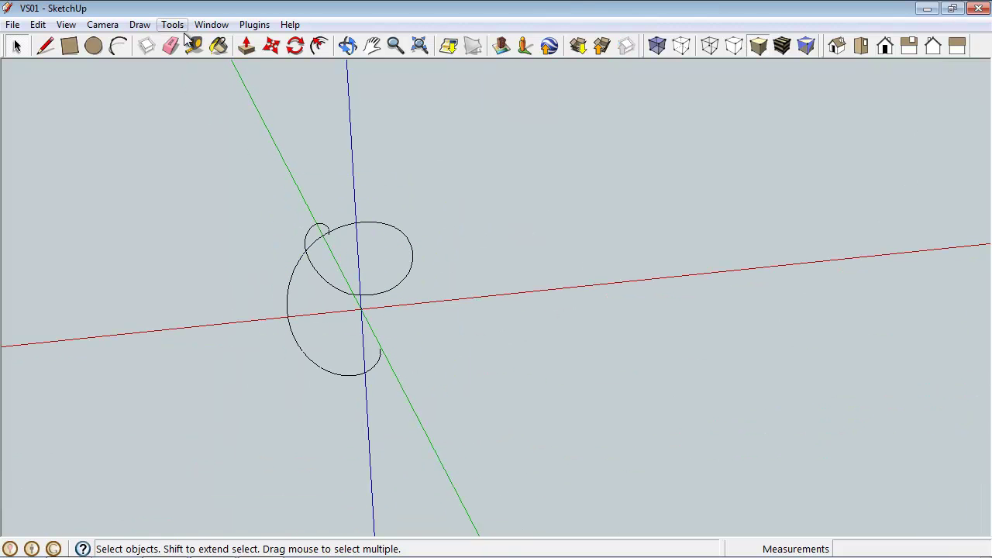
pyautogui.click(38, 24)
# Step: Unhide all geometry and orbit to the revealed ellipsoid with its spiral curve
pyautogui.moveTo(232, 248)
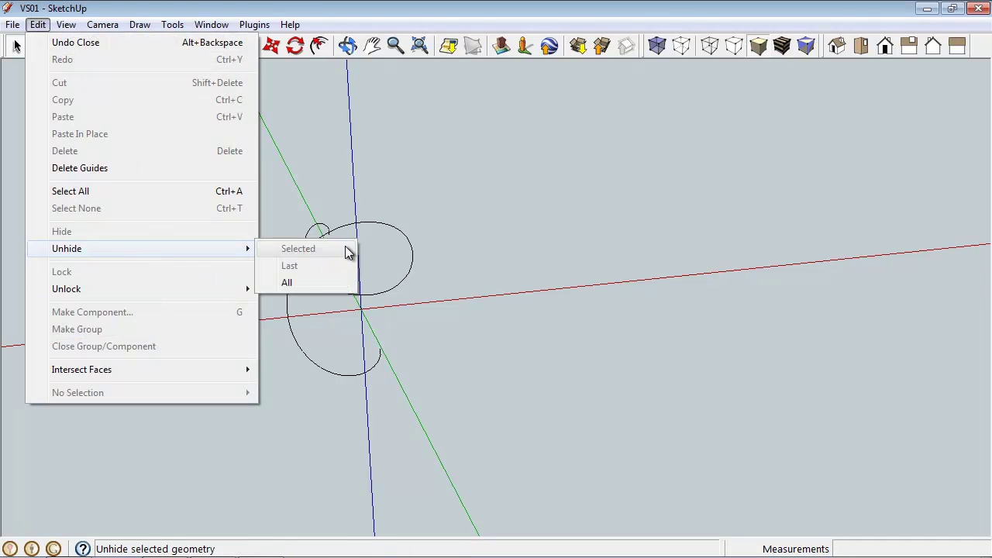
pyautogui.click(312, 284)
pyautogui.moveTo(638, 317); pyautogui.dragTo(857, 365, button='middle')
pyautogui.scroll(5, 891, 365)
pyautogui.scroll(-6, 609, 367)
pyautogui.scroll(6, 558, 417)
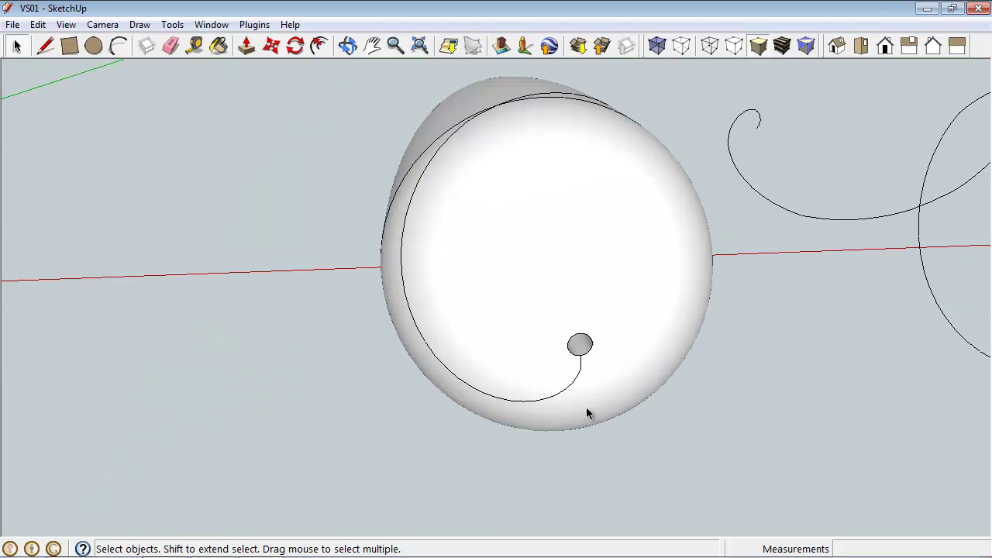
pyautogui.moveTo(465, 379); pyautogui.dragTo(631, 267, button='middle')
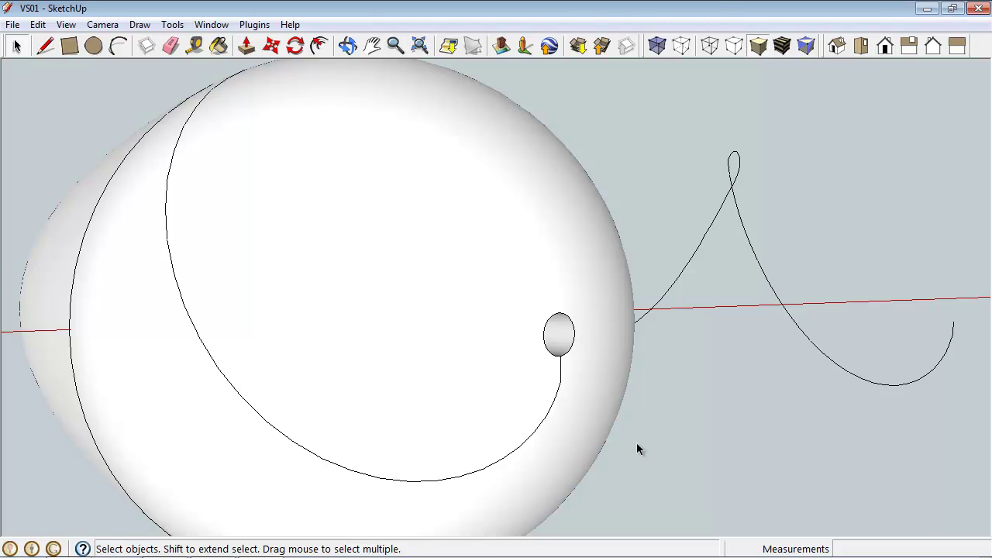
# Step: Draw a line from the small ellipse's bottom endpoint along the green axis
pyautogui.press('l')
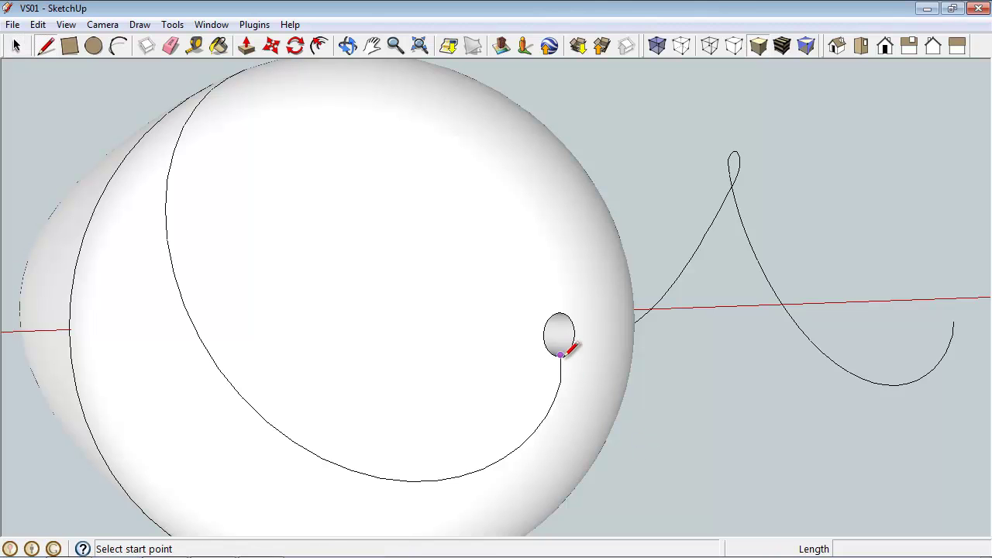
pyautogui.click(560, 355)
pyautogui.scroll(-5, 601, 365)
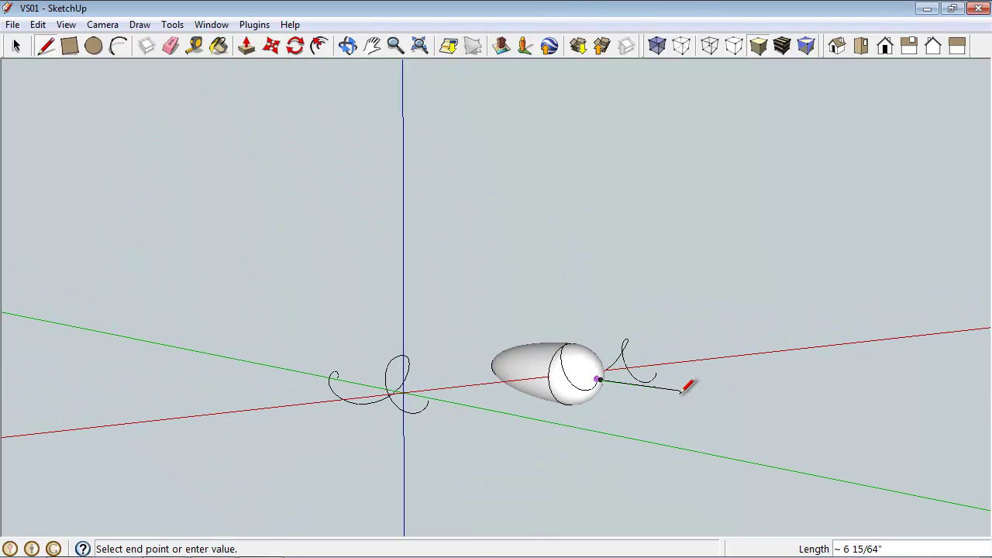
pyautogui.scroll(4, 616, 376)
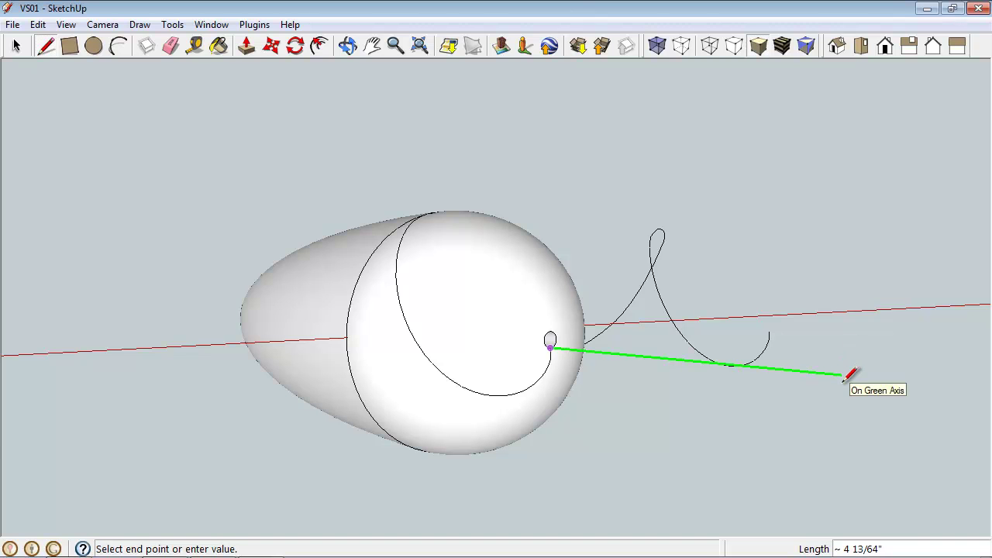
pyautogui.scroll(2, 561, 340)
pyautogui.scroll(2, 564, 346)
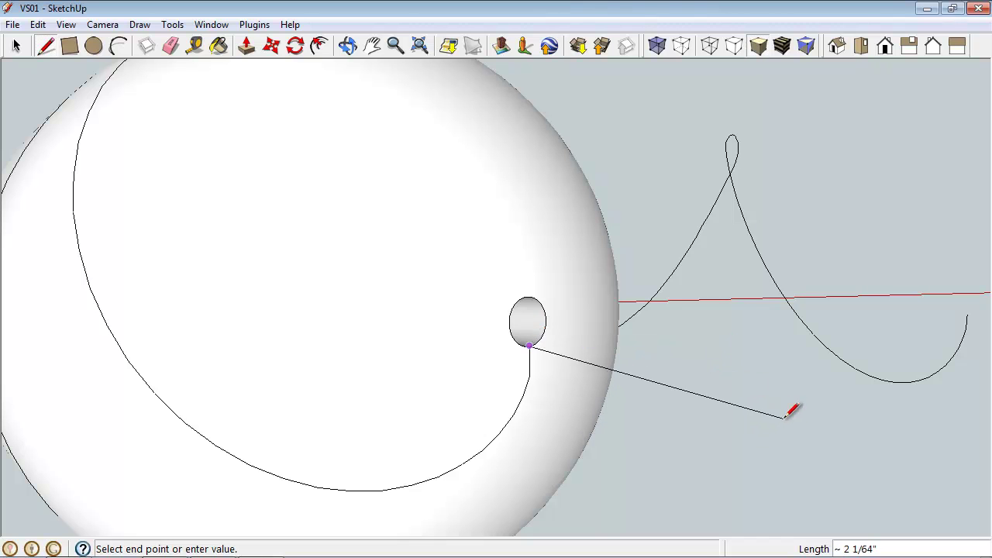
pyautogui.scroll(-4, 918, 353)
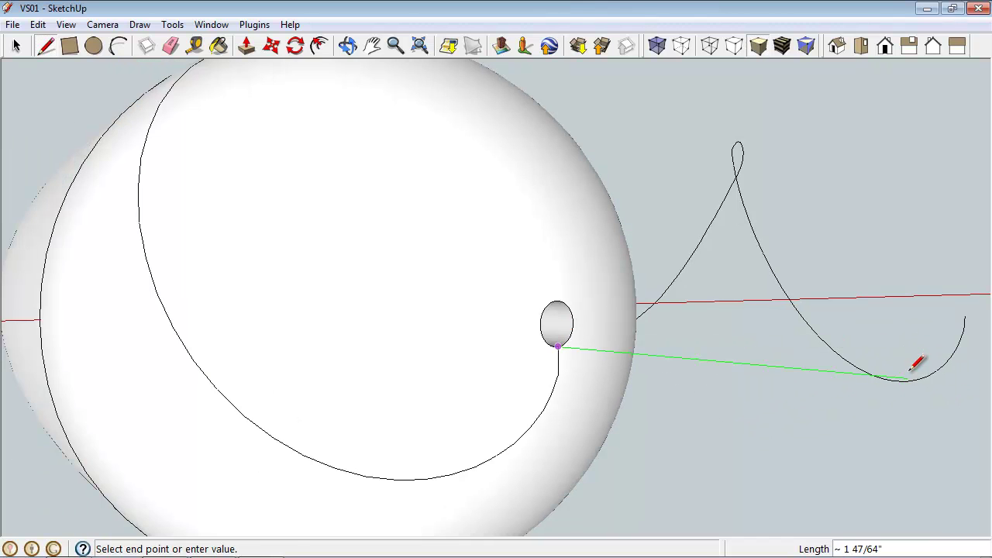
pyautogui.click(819, 366)
# Step: From below the ellipsoid, draw a short sideways edge off the first line
pyautogui.moveTo(824, 362); pyautogui.dragTo(505, 508, button='middle')
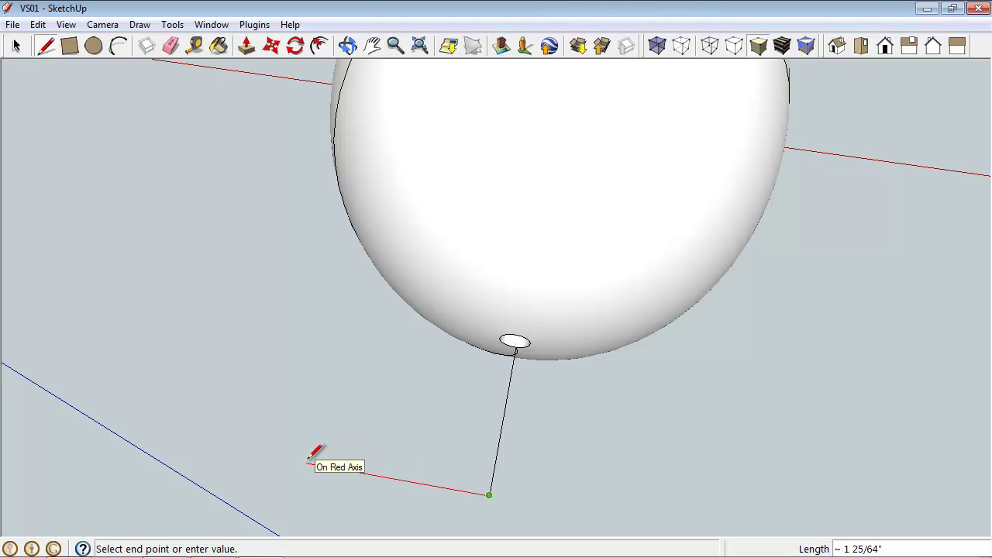
pyautogui.press('Escape')
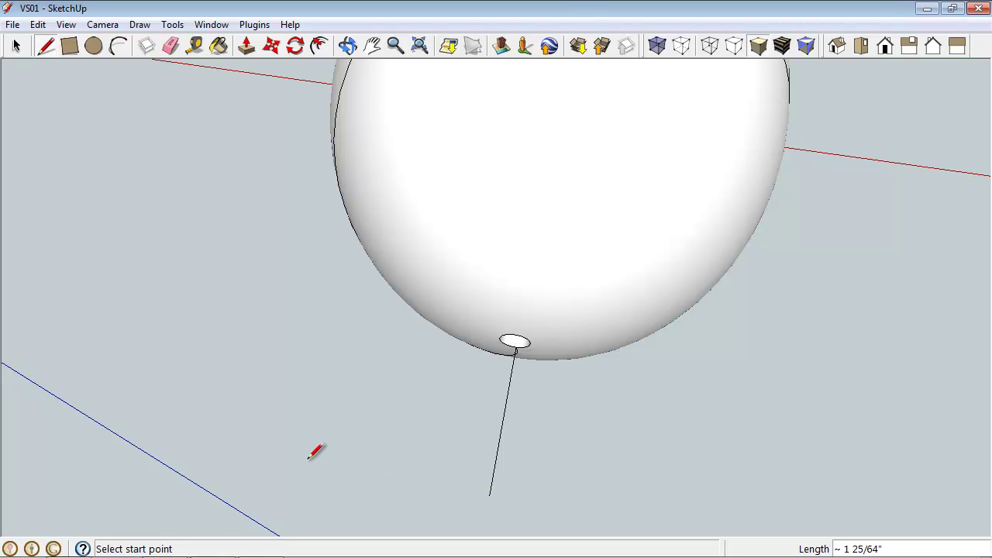
pyautogui.scroll(4, 512, 340)
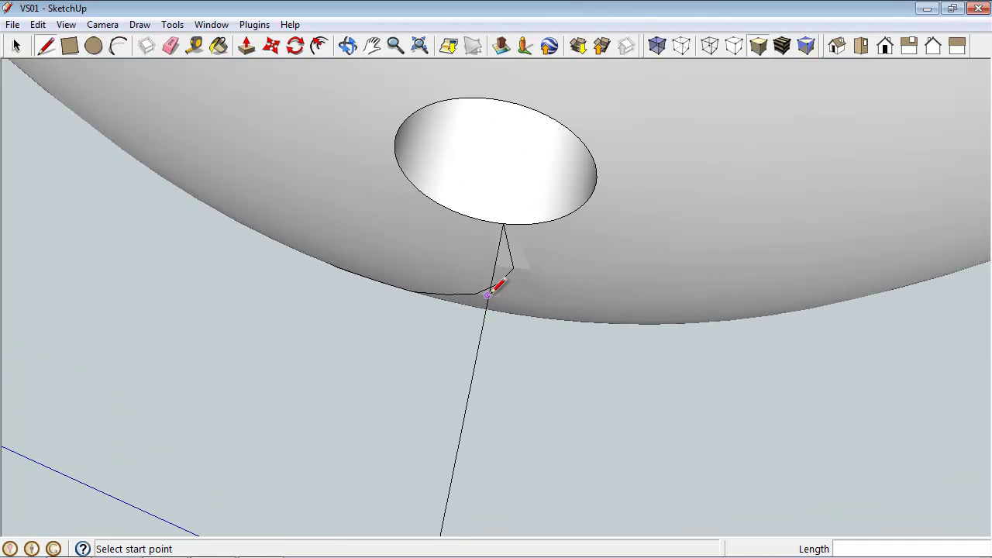
pyautogui.click(479, 338)
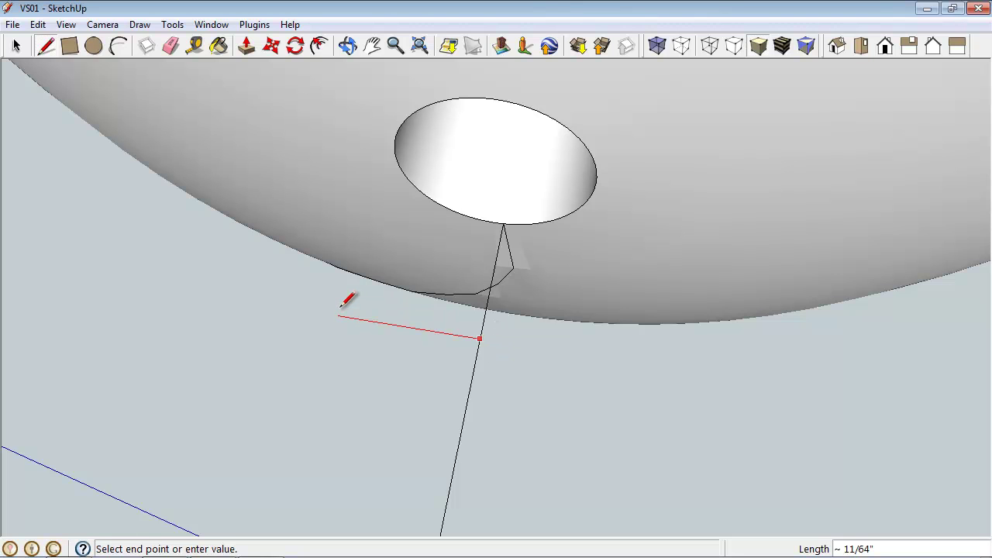
pyautogui.click(335, 315)
# Step: Draw an arc from the short edge's end to the small ellipse, closing the curved triangular face
pyautogui.press('a')
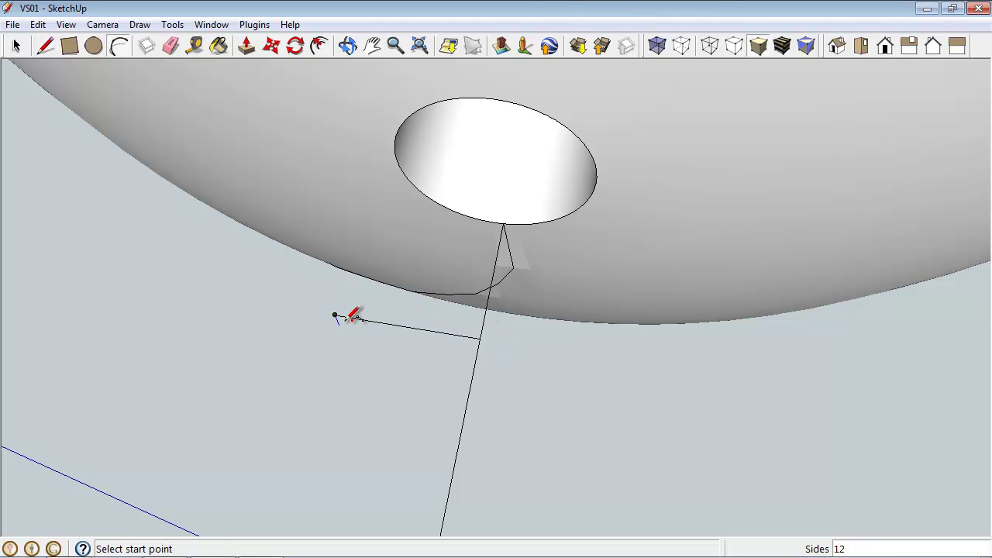
pyautogui.click(334, 315)
pyautogui.click(503, 224)
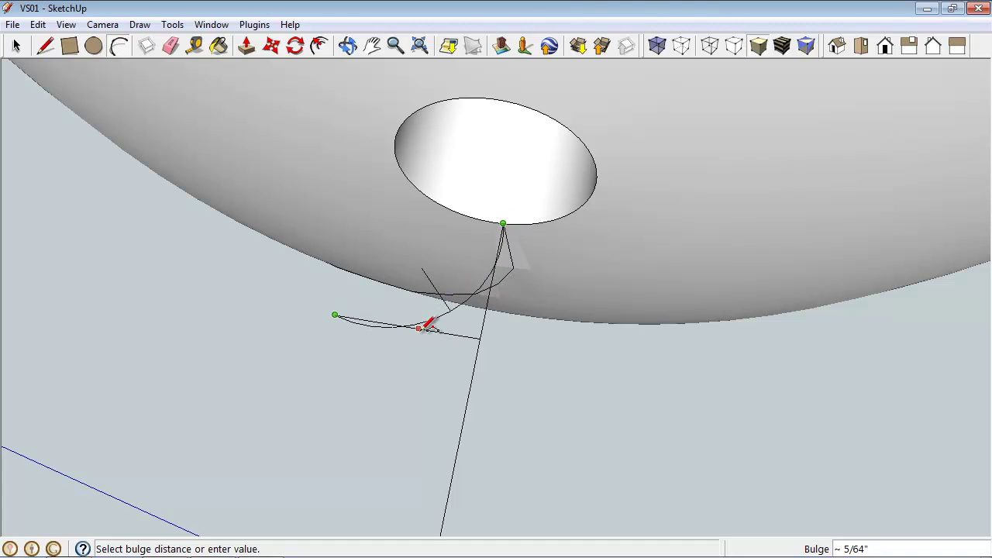
pyautogui.moveTo(443, 359); pyautogui.dragTo(620, 287, button='middle')
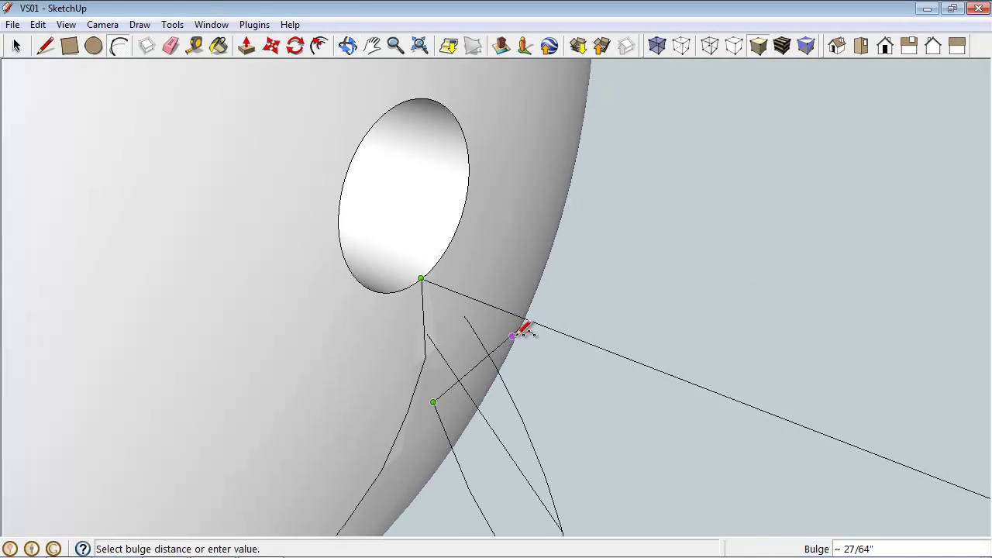
pyautogui.moveTo(529, 320); pyautogui.dragTo(520, 348, button='middle')
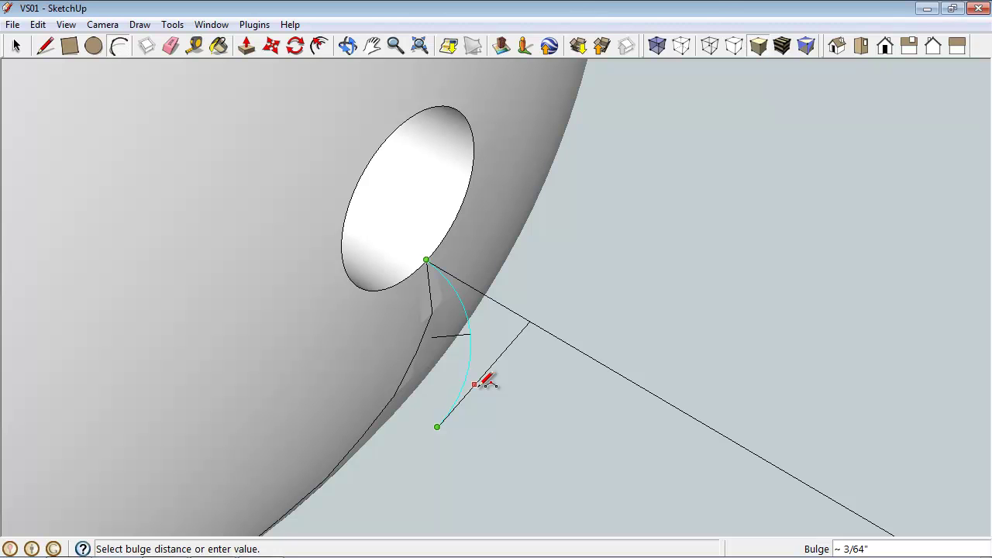
pyautogui.click(486, 380)
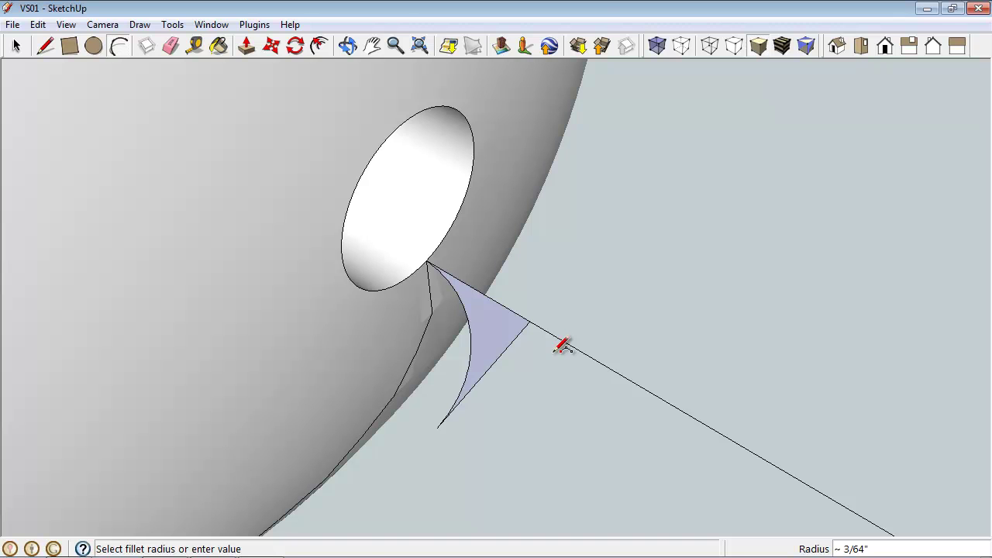
# Step: Erase the long leftover straight line
pyautogui.press('e')
pyautogui.click(622, 377)
pyautogui.scroll(-1, 572, 286)
pyautogui.scroll(-3, 572, 285)
# Step: Move the triangular profile face by its corner to the spiral curve's end point
pyautogui.press('space')
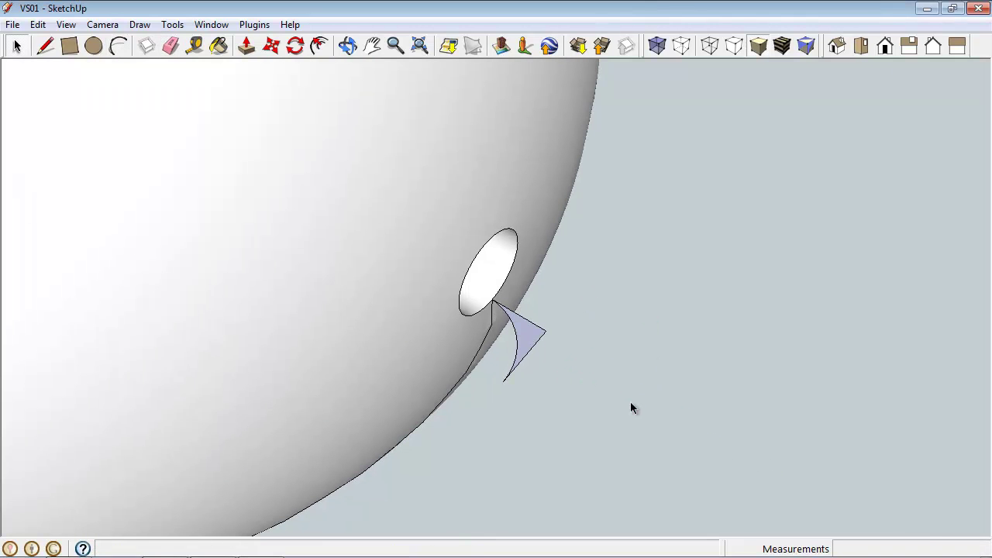
pyautogui.click(531, 333)
pyautogui.click(271, 46)
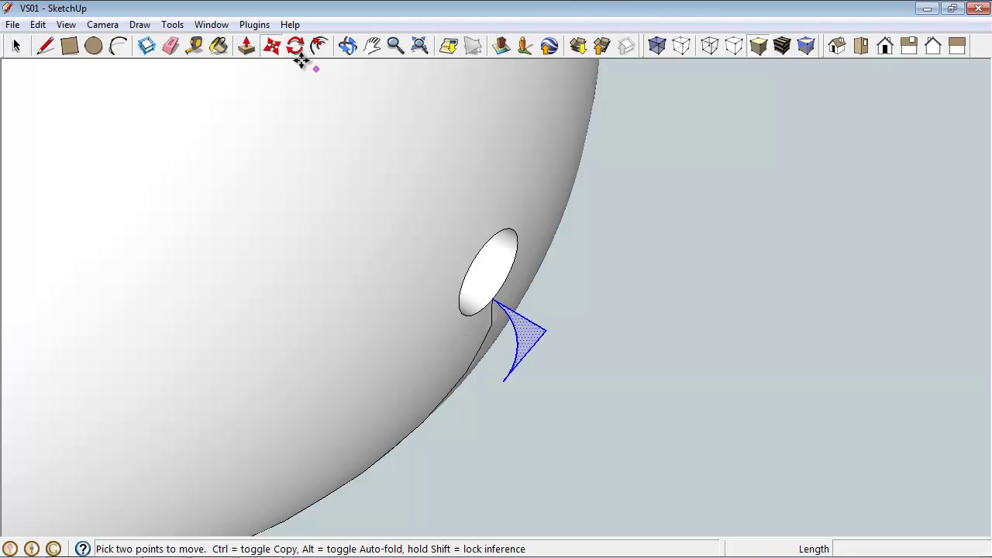
pyautogui.scroll(4, 489, 284)
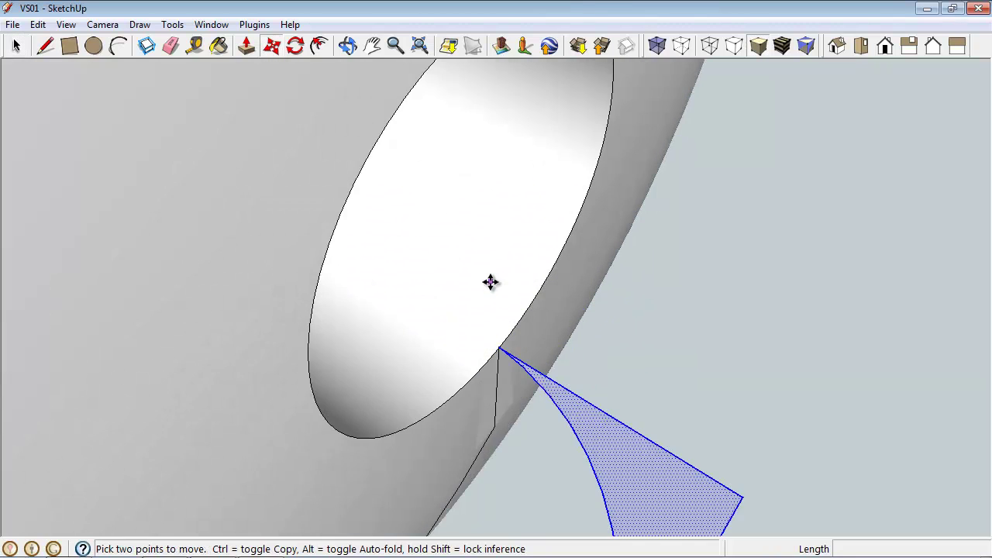
pyautogui.click(498, 347)
pyautogui.scroll(-6, 753, 116)
pyautogui.scroll(-3, 605, 414)
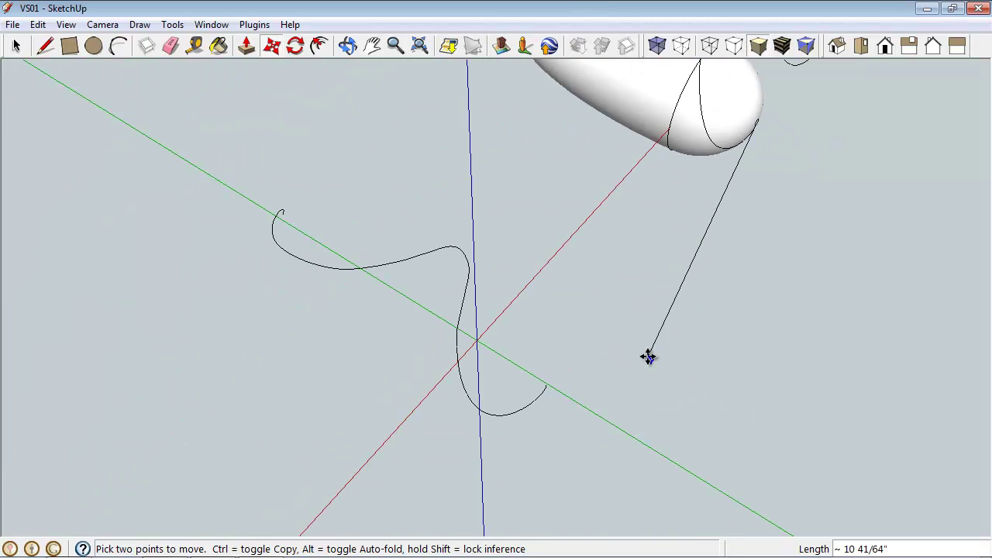
pyautogui.scroll(8, 549, 398)
pyautogui.scroll(-2, 470, 297)
pyautogui.scroll(4, 452, 370)
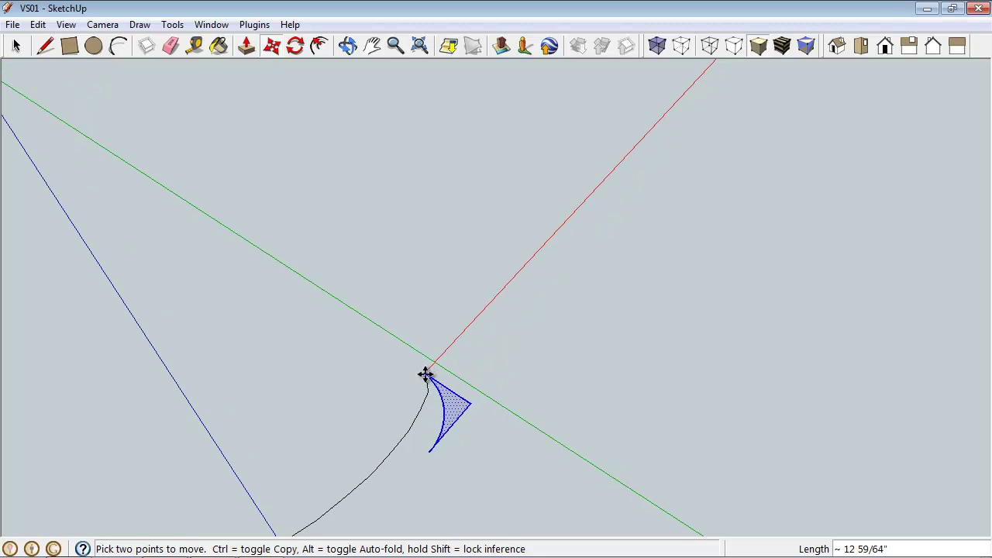
pyautogui.scroll(2, 426, 373)
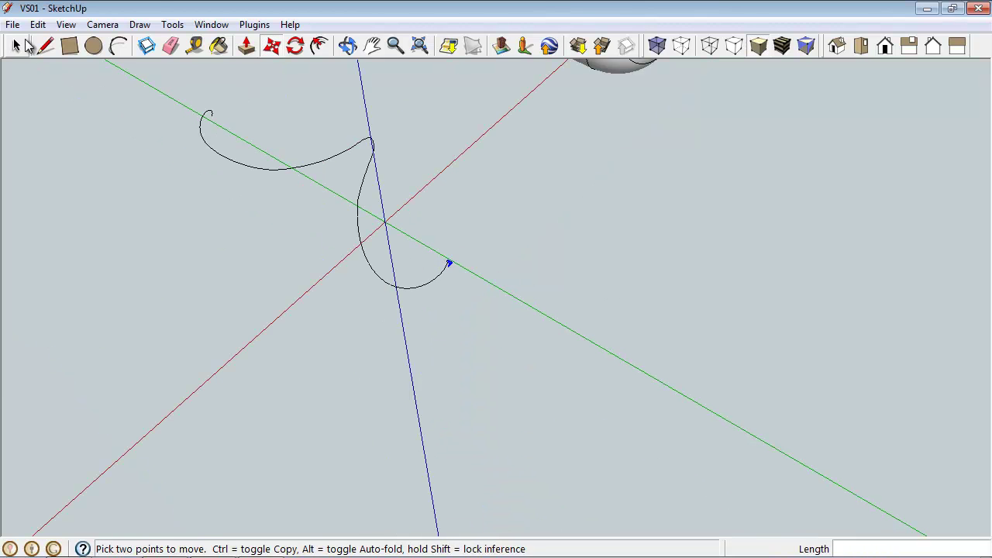
# Step: Explode the spiral curve component beside the profile face into loose edges
pyautogui.click(25, 42)
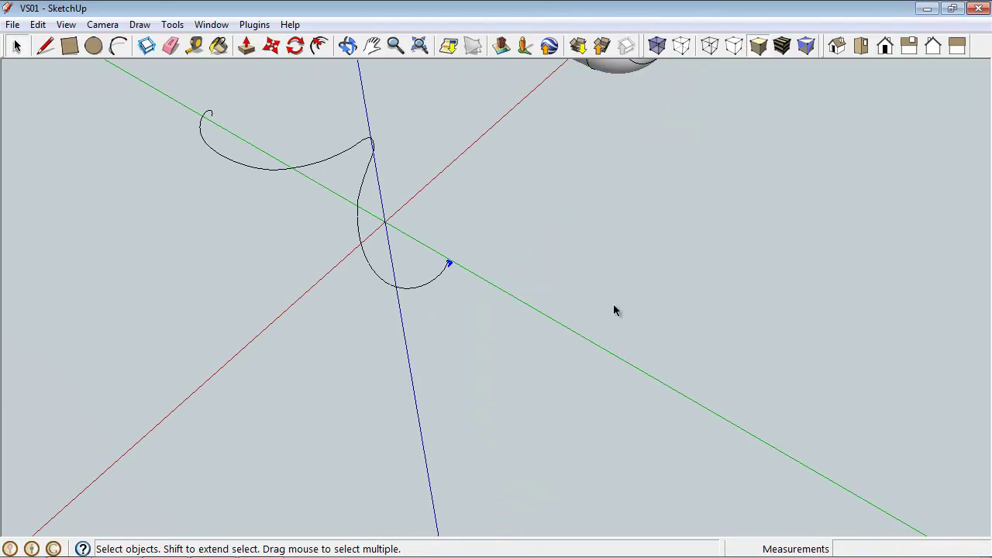
pyautogui.moveTo(615, 310); pyautogui.dragTo(369, 209, button='middle')
pyautogui.scroll(6, 496, 271)
pyautogui.moveTo(491, 279); pyautogui.dragTo(504, 286, button='middle')
pyautogui.scroll(-5, 458, 303)
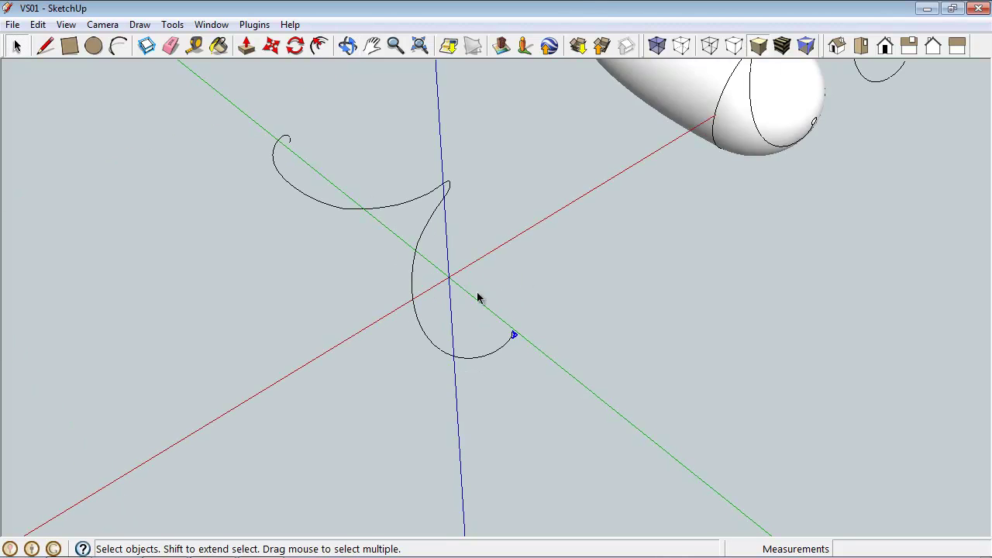
pyautogui.scroll(1, 458, 304)
pyautogui.scroll(-1, 507, 343)
pyautogui.scroll(4, 483, 324)
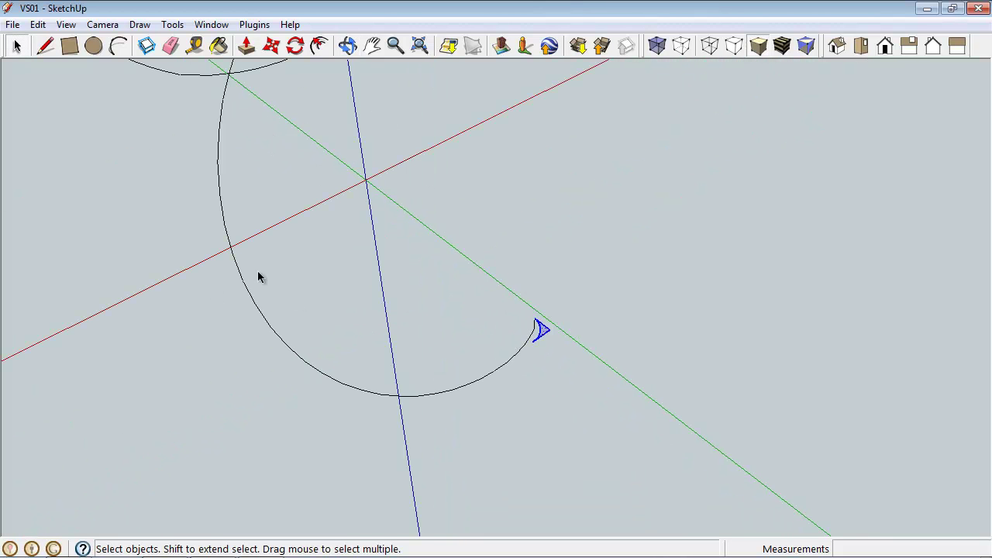
pyautogui.rightClick(224, 217)
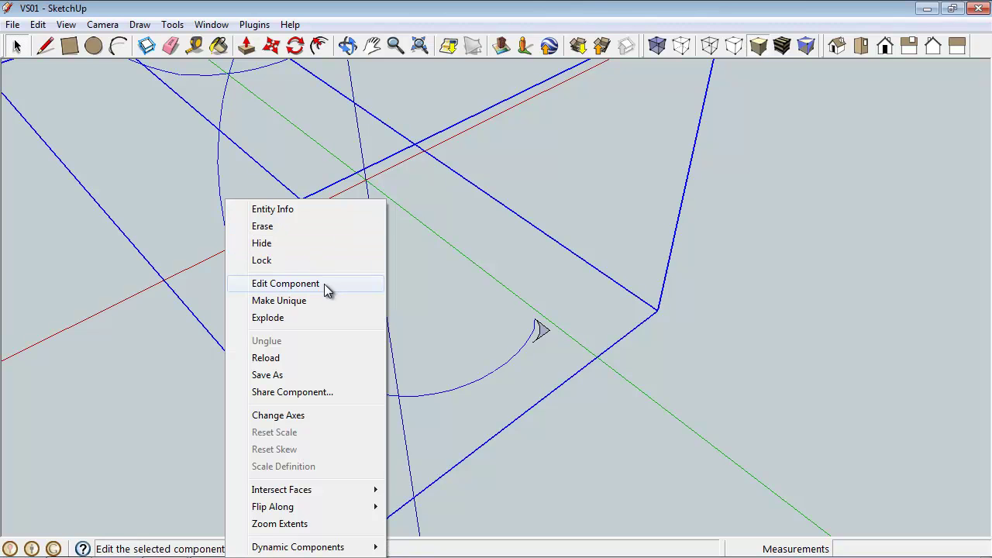
pyautogui.click(299, 317)
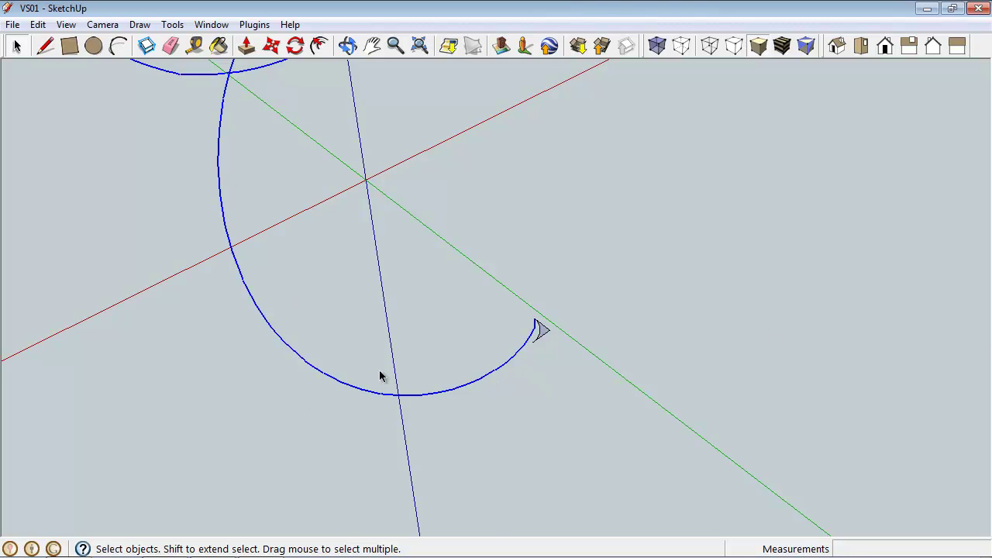
# Step: Orbit around the exploded spiral curve to a front view
pyautogui.moveTo(431, 390); pyautogui.dragTo(618, 478, button='middle')
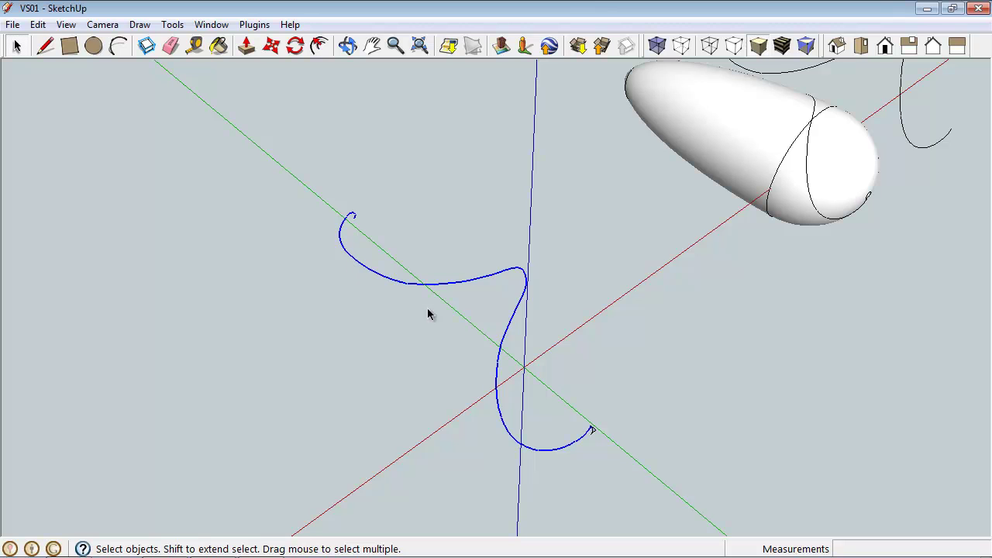
pyautogui.moveTo(625, 490); pyautogui.dragTo(565, 431, button='middle')
pyautogui.scroll(3, 581, 395)
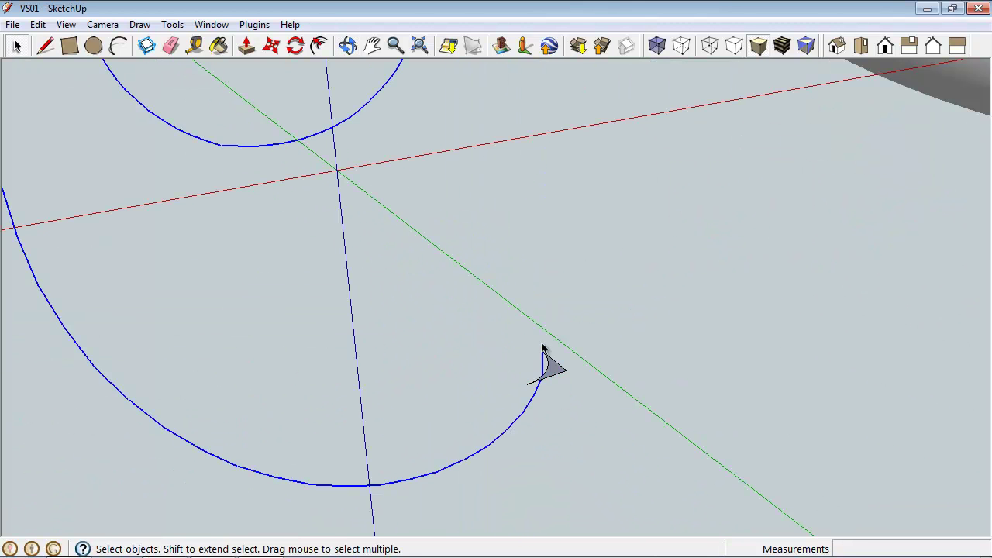
pyautogui.scroll(-3, 633, 400)
pyautogui.moveTo(658, 397); pyautogui.dragTo(693, 435, button='middle')
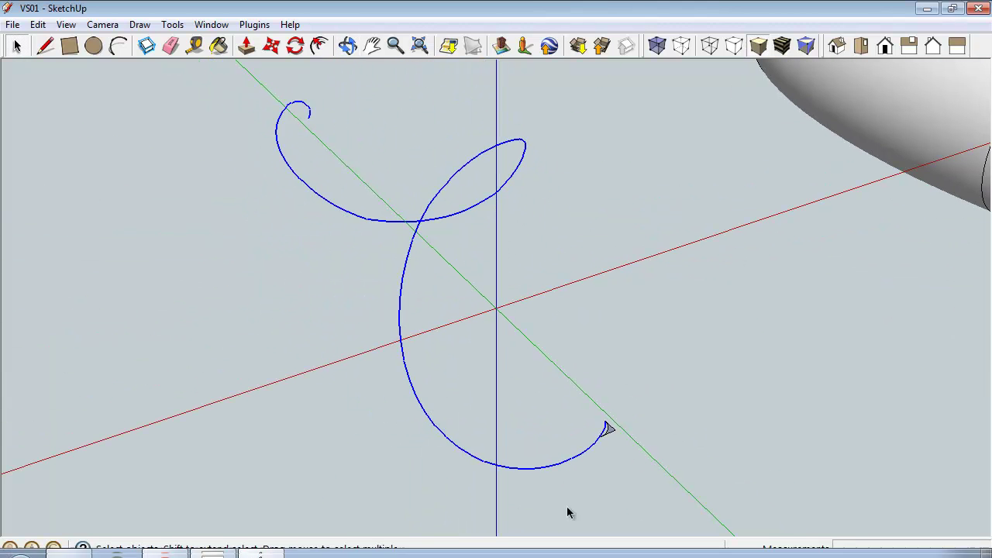
pyautogui.scroll(8, 619, 454)
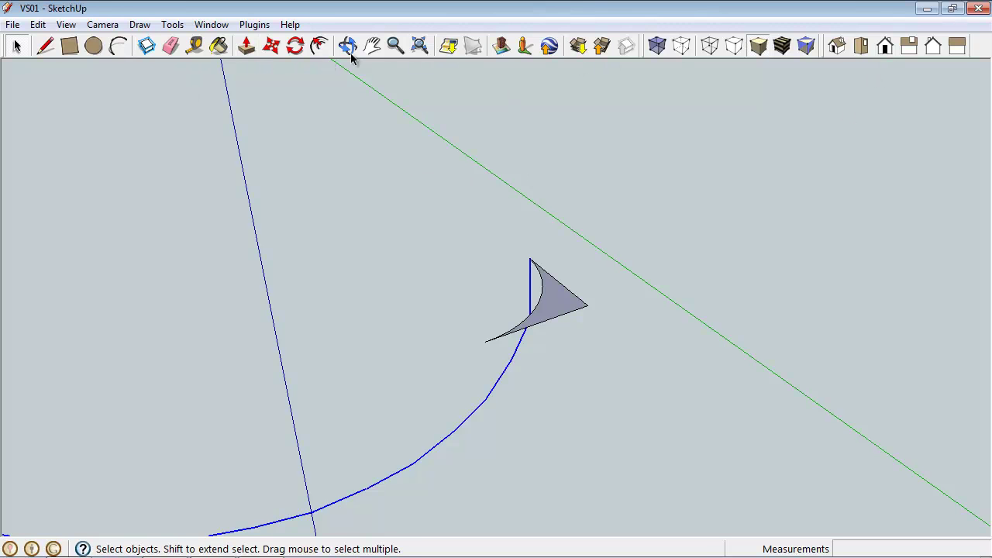
# Step: Sweep the triangular profile along the spiral path with Follow Me
pyautogui.click(172, 24)
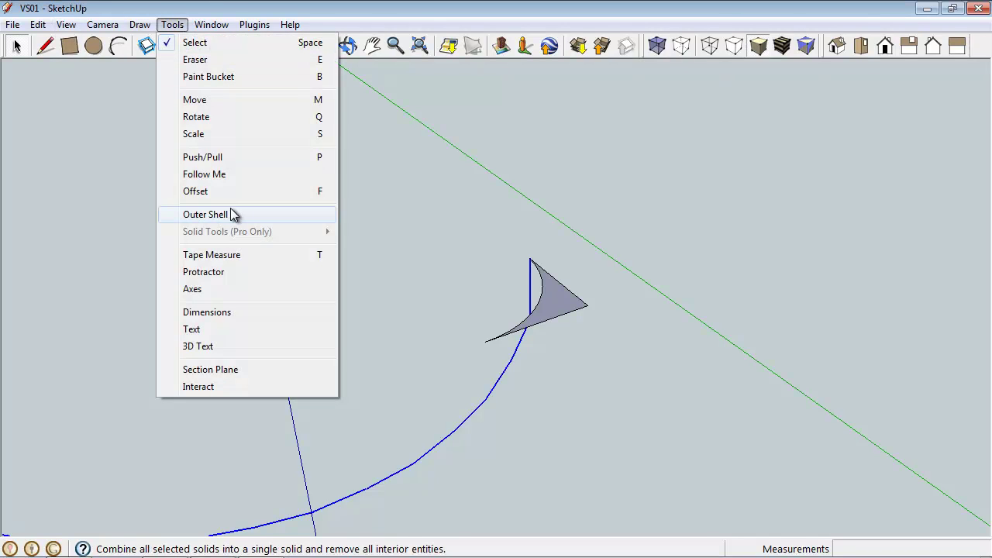
pyautogui.click(257, 179)
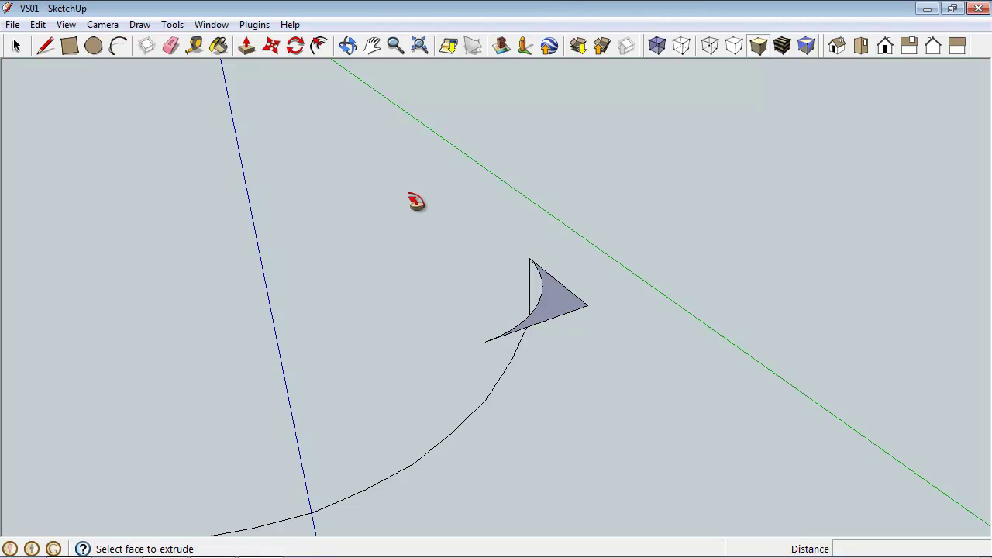
pyautogui.moveTo(175, 36); pyautogui.dragTo(218, 143, button='middle')
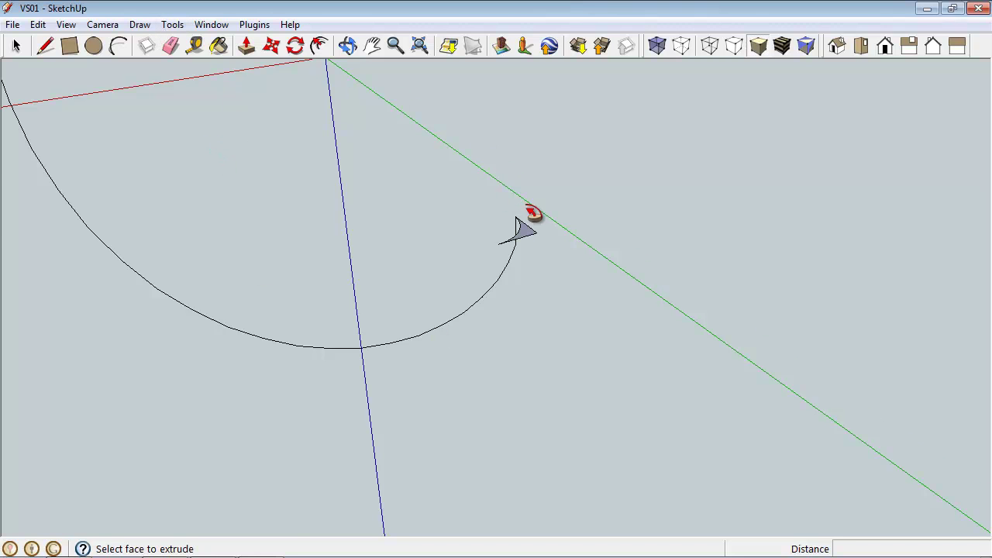
pyautogui.scroll(5, 534, 221)
pyautogui.scroll(-5, 516, 274)
pyautogui.moveTo(543, 271); pyautogui.dragTo(618, 330)
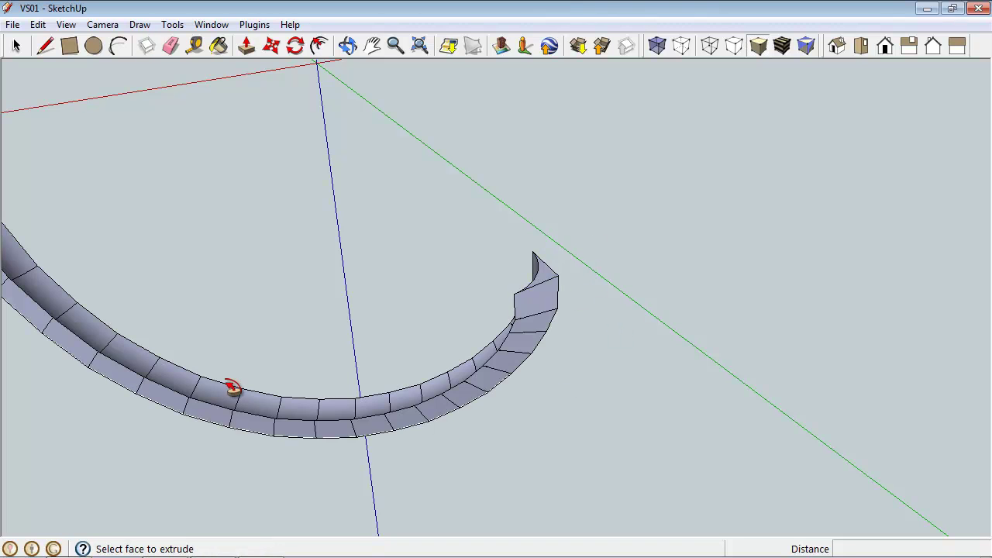
pyautogui.scroll(-6, 658, 360)
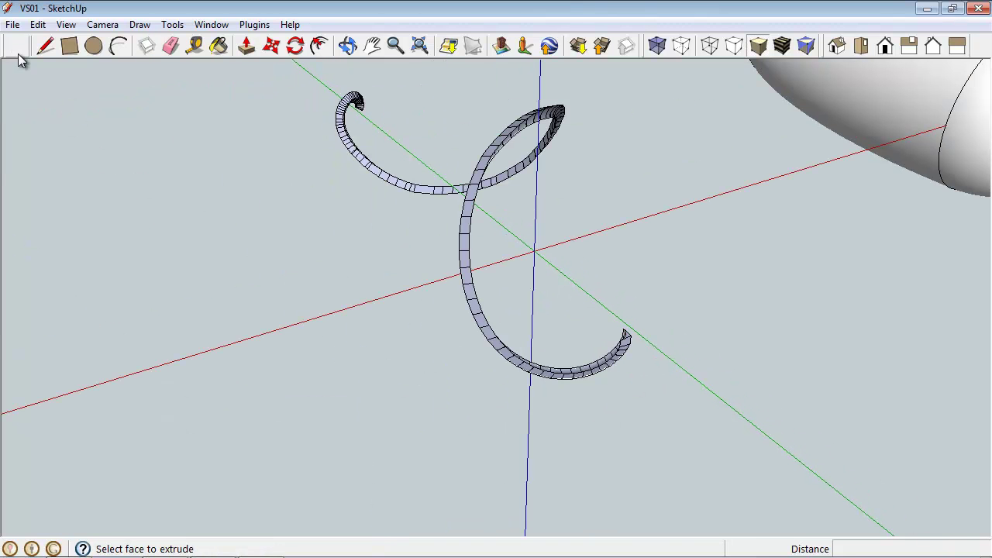
# Step: Orbit and zoom to view the whole swept blade ribbon, then clear the selection
pyautogui.click(16, 45)
pyautogui.moveTo(542, 372); pyautogui.dragTo(522, 388, button='middle')
pyautogui.scroll(-3, 431, 406)
pyautogui.scroll(3, 472, 313)
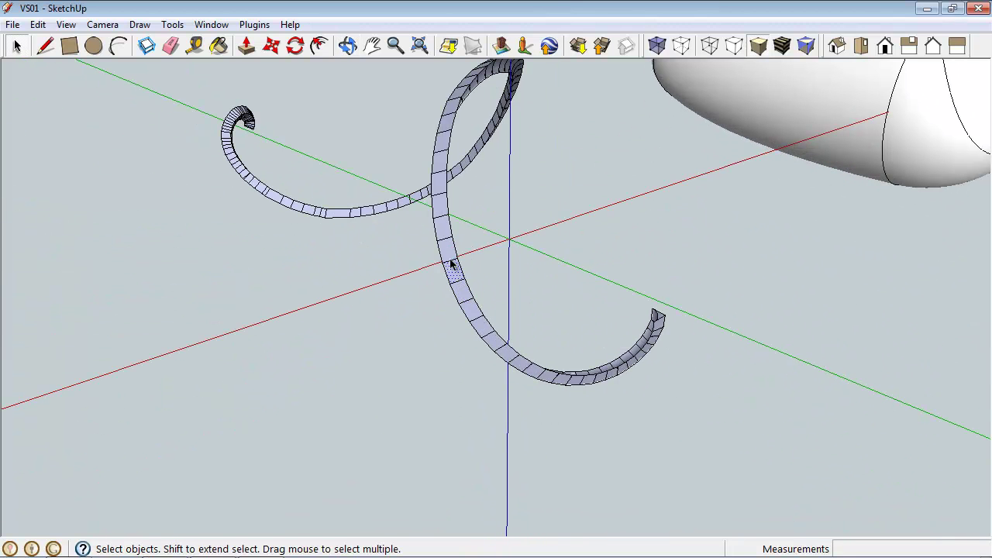
pyautogui.scroll(2, 450, 255)
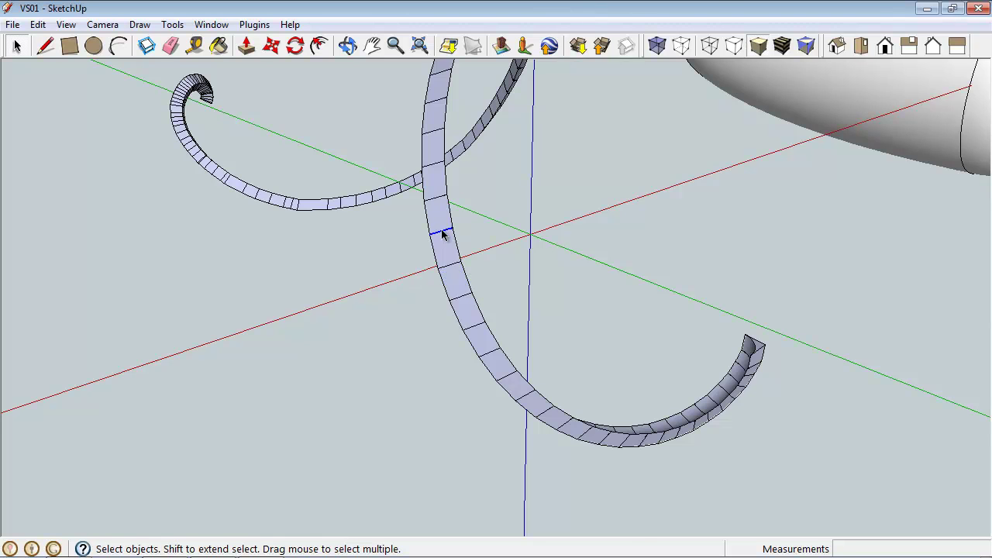
pyautogui.scroll(2, 444, 235)
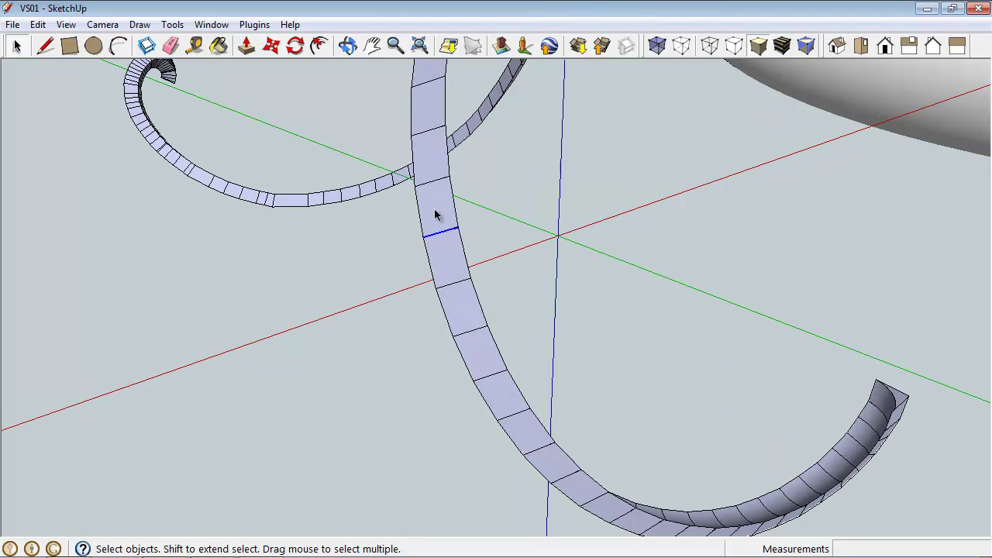
pyautogui.click(559, 246)
# Step: Erase the cross edges dividing the swept spiral strip
pyautogui.press('e')
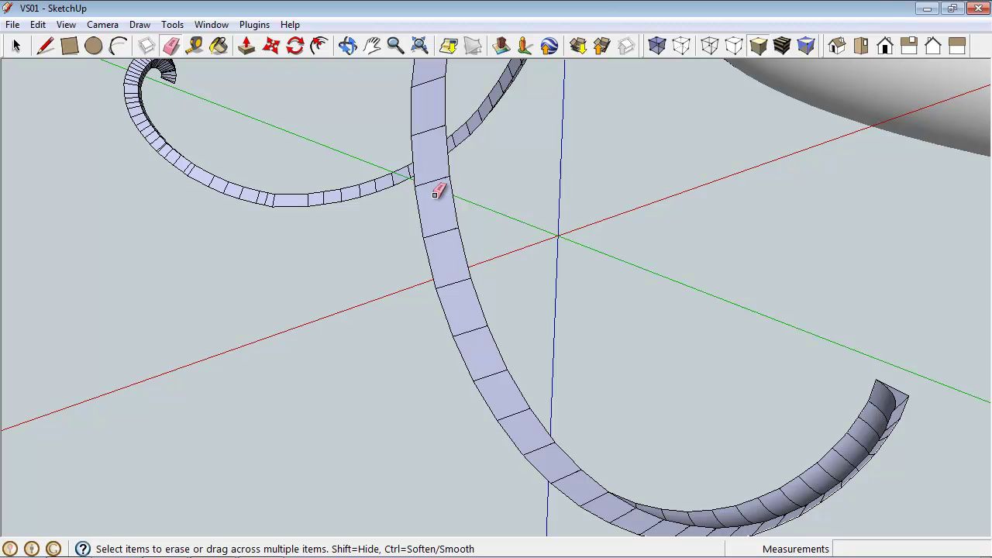
pyautogui.moveTo(421, 166)
pyautogui.mouseDown()
pyautogui.moveTo(491, 390)
pyautogui.moveTo(531, 420)
pyautogui.mouseUp()
pyautogui.scroll(2, 535, 419)
pyautogui.moveTo(563, 388); pyautogui.dragTo(555, 364, button='middle')
pyautogui.scroll(-5, 556, 370)
pyautogui.scroll(2, 552, 338)
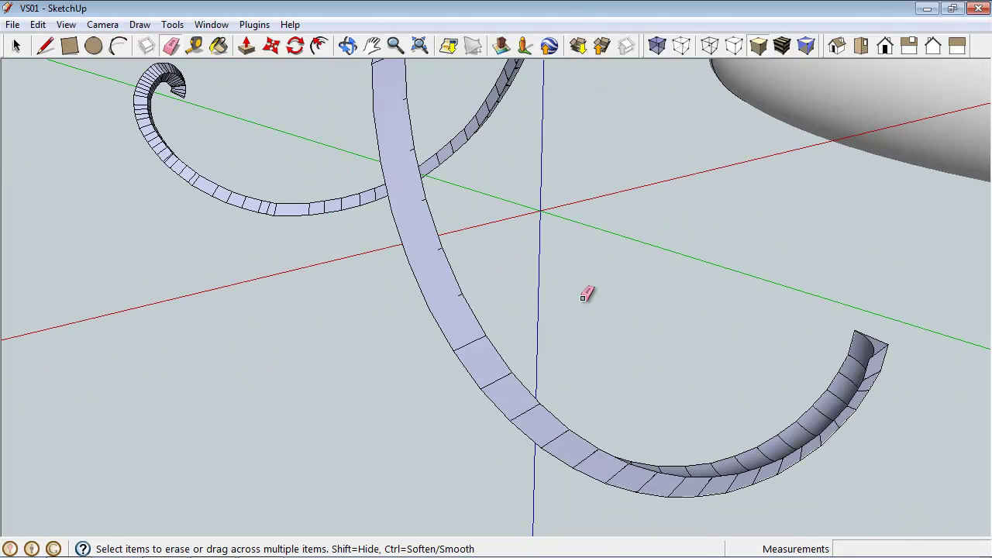
# Step: Undo the sweep to leave the bare spiral path and profile, and zoom to fit the model
pyautogui.hotkey('ctrl', 'z')
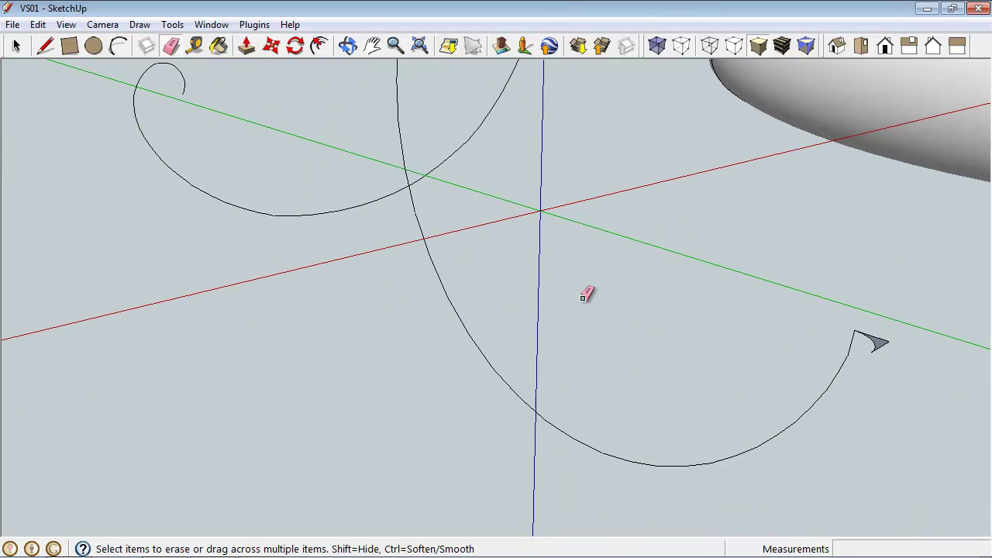
pyautogui.click(16, 45)
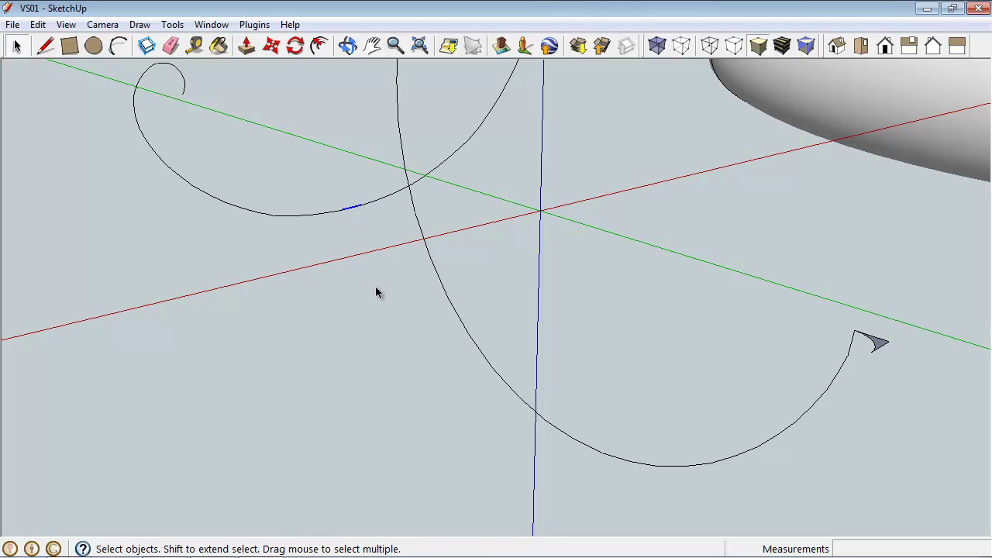
pyautogui.hotkey('ctrl', 't')
pyautogui.hotkey('ctrl', 'a')
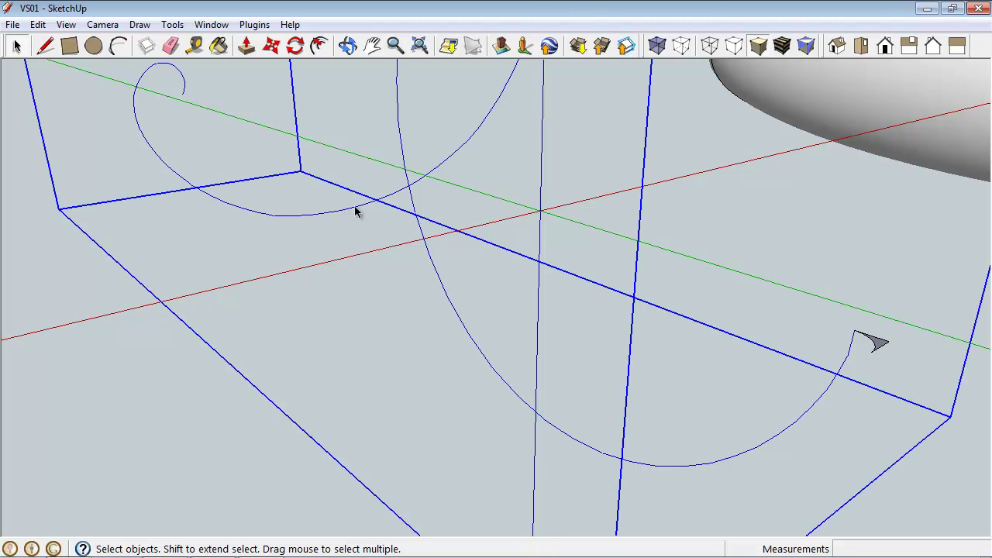
pyautogui.click(453, 39)
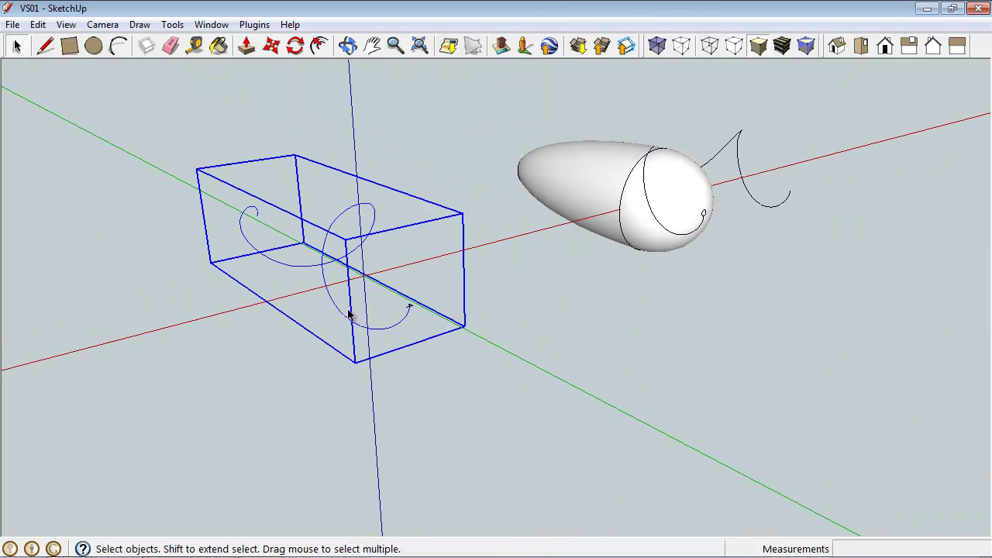
pyautogui.scroll(5, 335, 278)
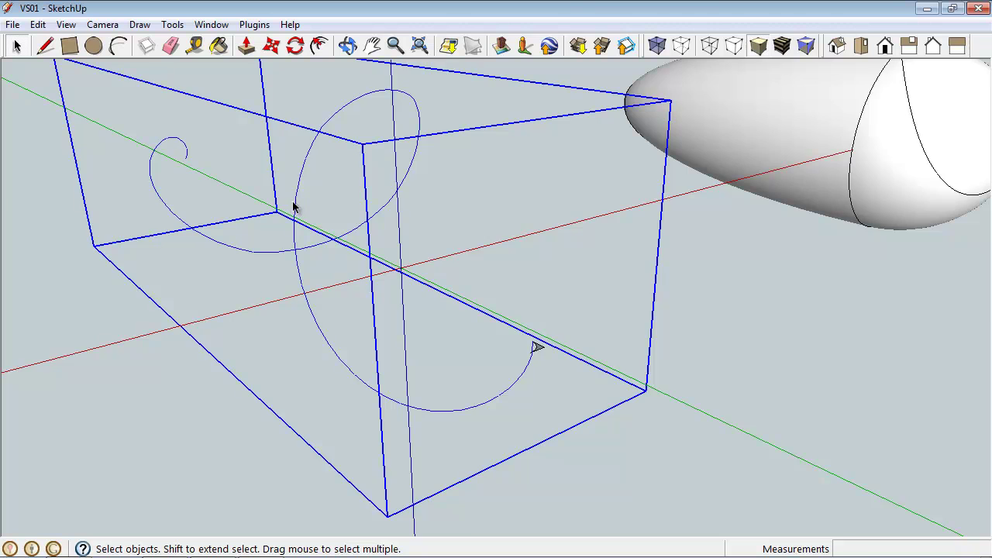
# Step: Open the spiral curve group and window-select every curve piece inside it
pyautogui.doubleClick(294, 206)
pyautogui.scroll(-5, 233, 225)
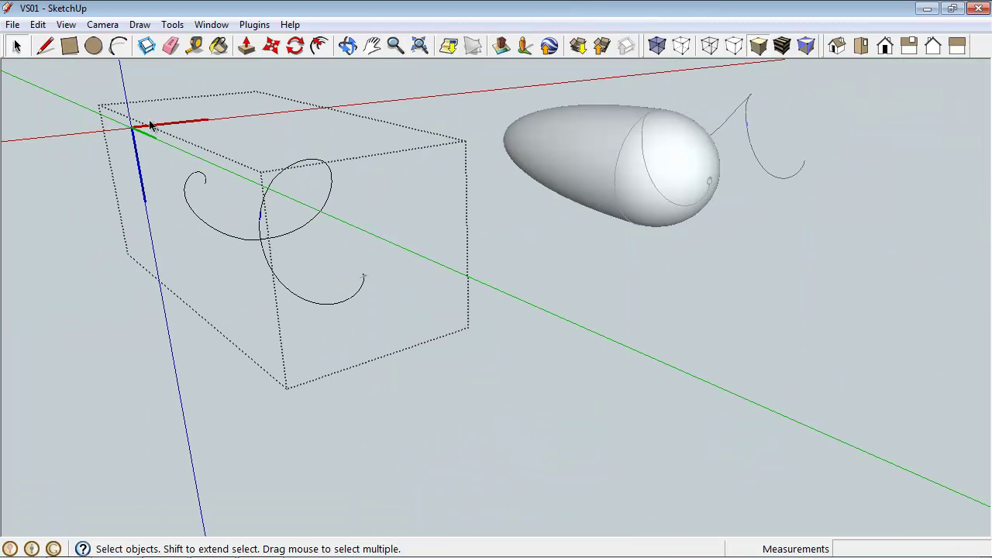
pyautogui.moveTo(137, 89)
pyautogui.mouseDown()
pyautogui.moveTo(254, 243)
pyautogui.moveTo(407, 367)
pyautogui.mouseUp()
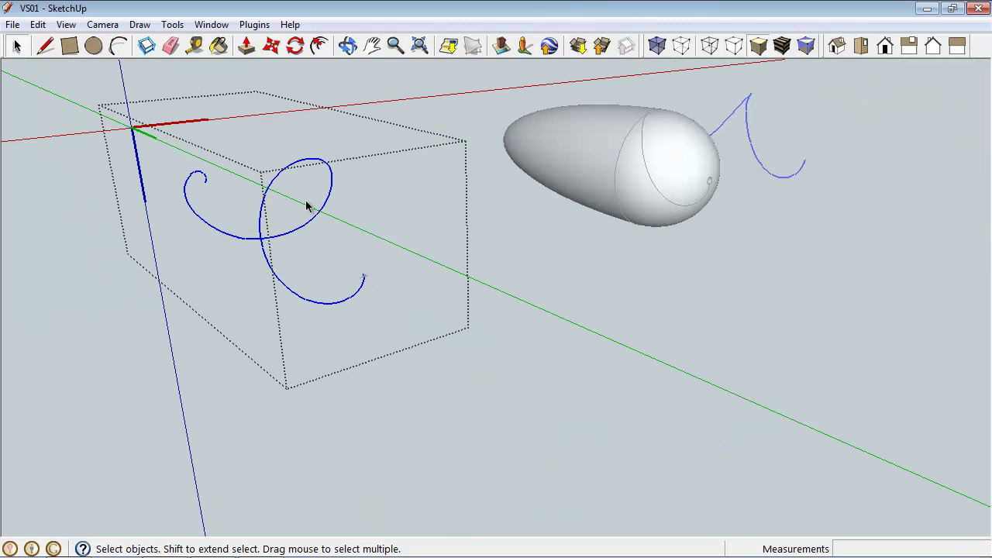
# Step: Weld the selected curves into one open curve, answering No to closing it and to finding faces
pyautogui.click(254, 25)
pyautogui.click(271, 49)
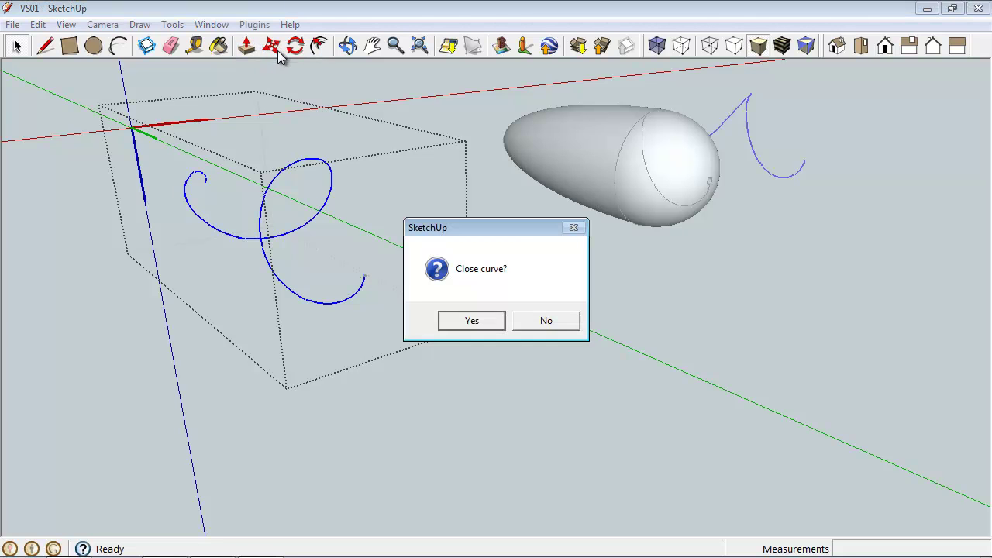
pyautogui.click(548, 319)
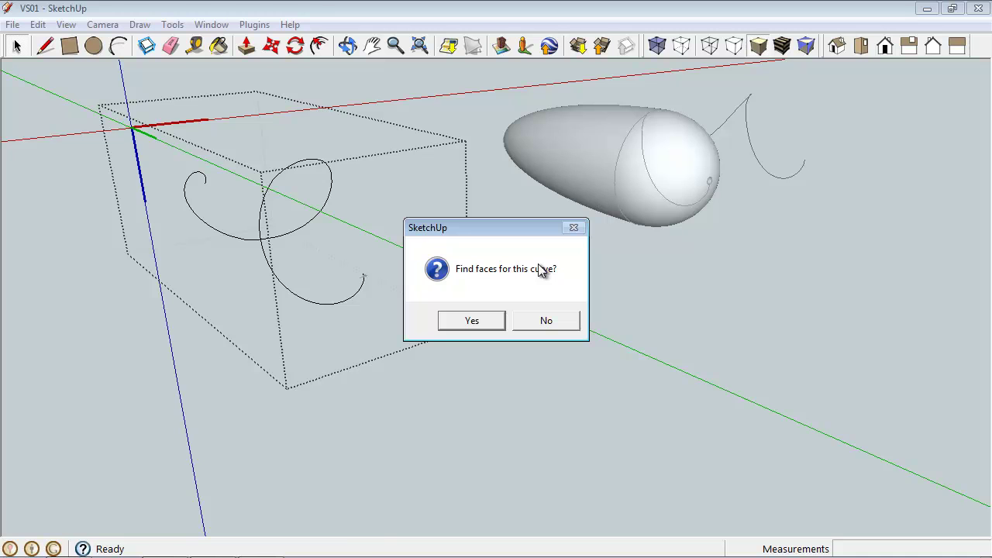
pyautogui.click(547, 321)
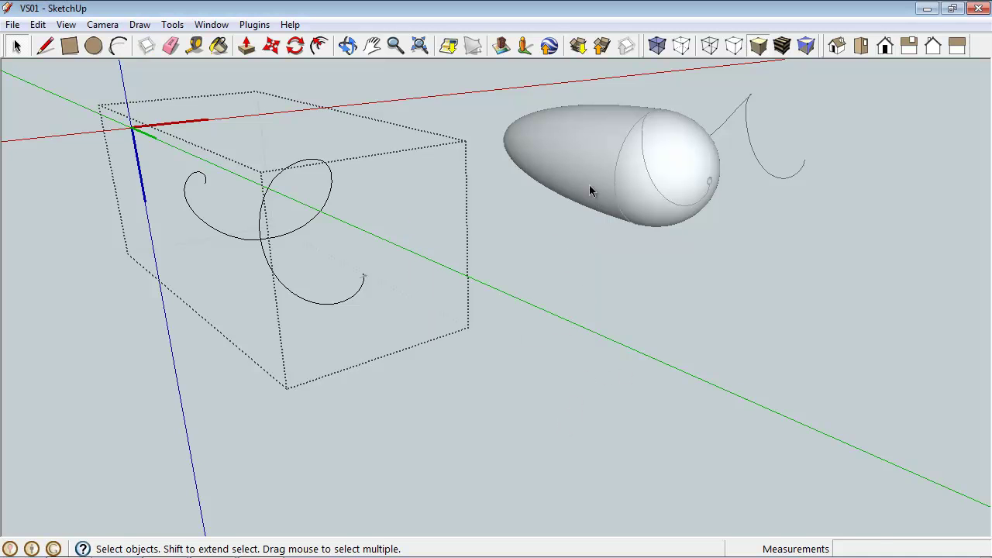
# Step: Click along the spiral at several points to confirm it selects as one continuous curve
pyautogui.click(524, 387)
pyautogui.scroll(5, 263, 222)
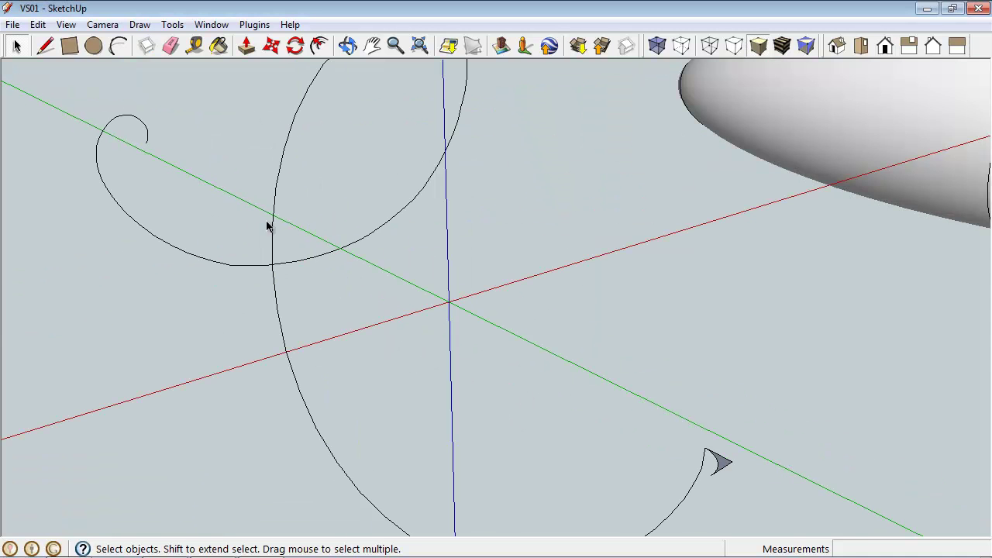
pyautogui.doubleClick(272, 221)
pyautogui.click(273, 221)
pyautogui.scroll(-3, 281, 226)
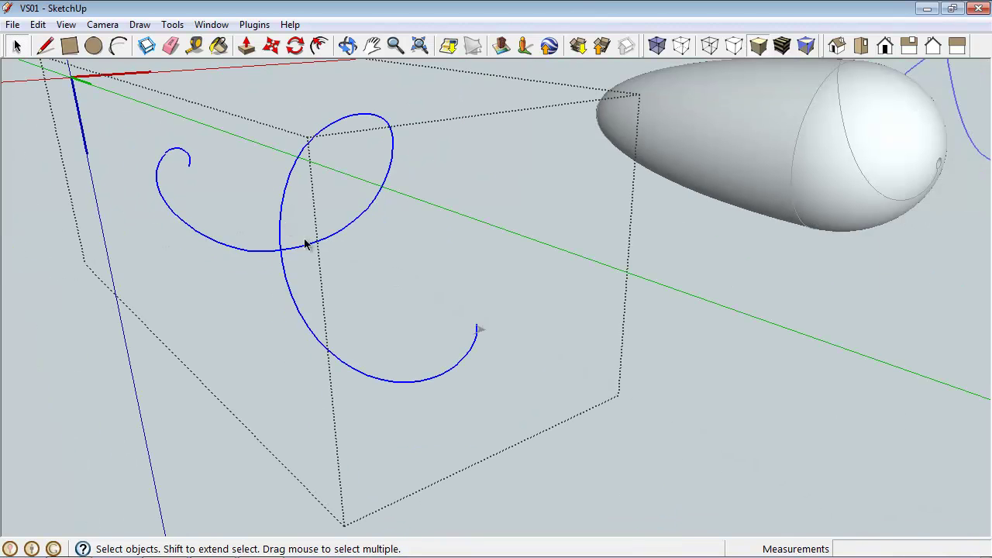
pyautogui.click(396, 260)
pyautogui.click(365, 218)
pyautogui.click(185, 180)
pyautogui.click(154, 183)
pyautogui.click(426, 254)
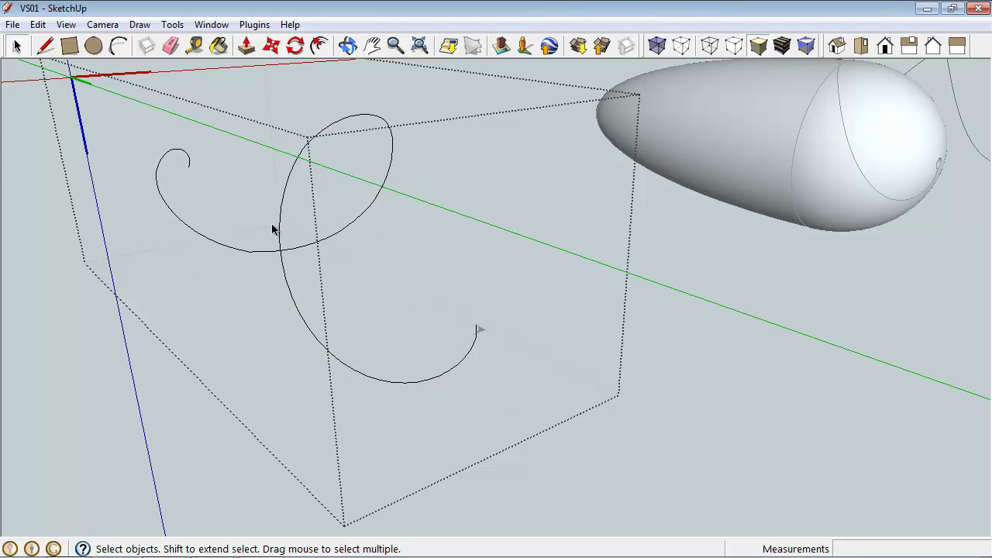
pyautogui.moveTo(526, 370); pyautogui.dragTo(687, 401, button='middle')
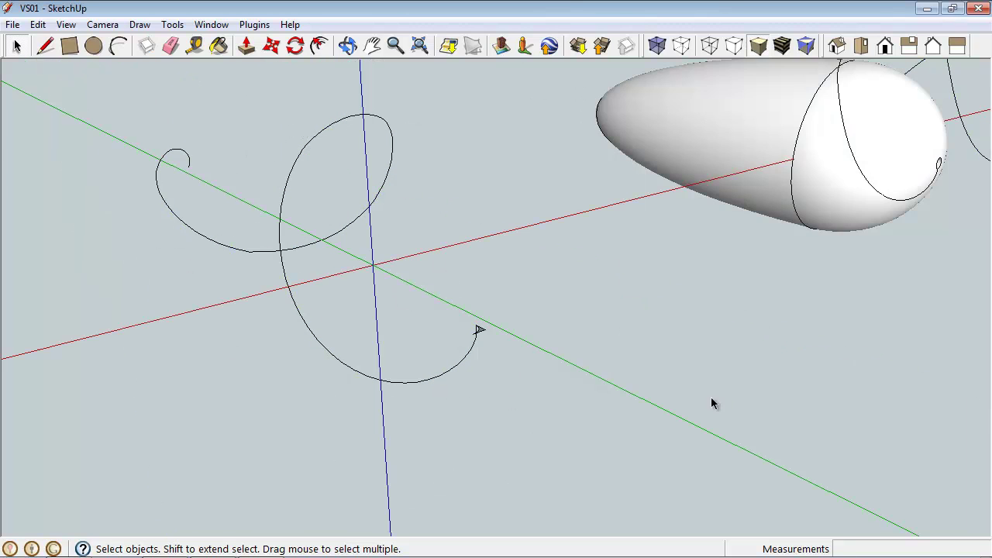
pyautogui.scroll(4, 485, 359)
# Step: Explode the spiral curve group into loose geometry
pyautogui.click(427, 359)
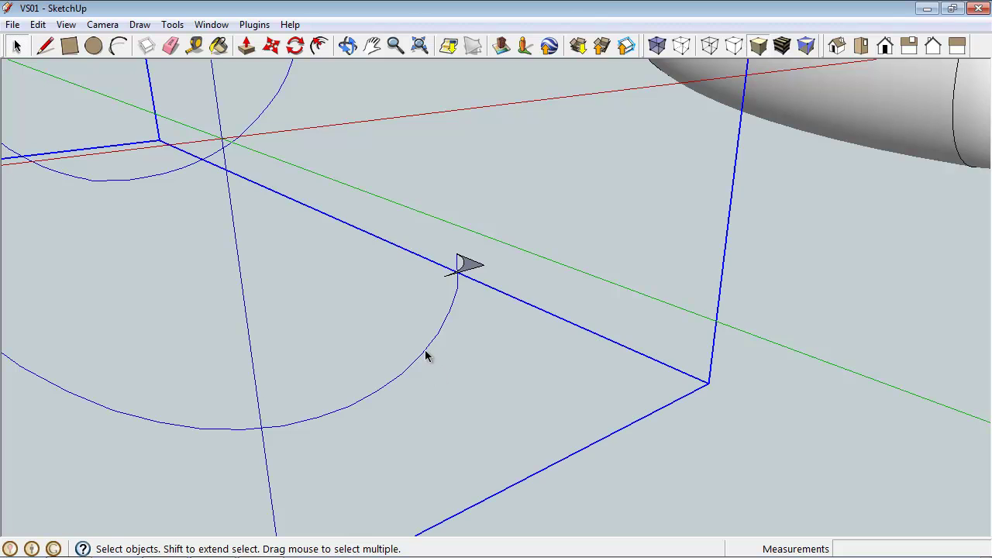
pyautogui.scroll(-3, 465, 360)
pyautogui.rightClick(465, 363)
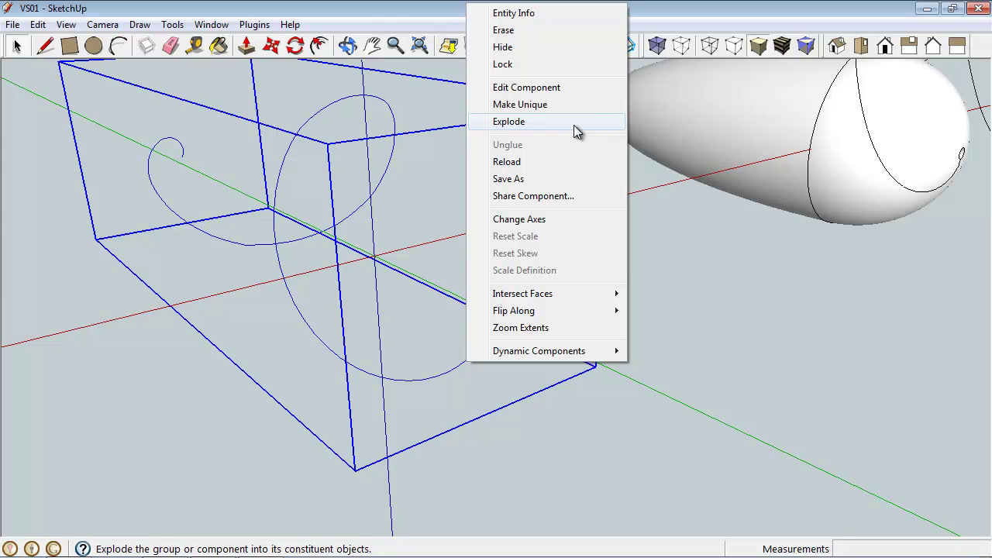
pyautogui.click(529, 120)
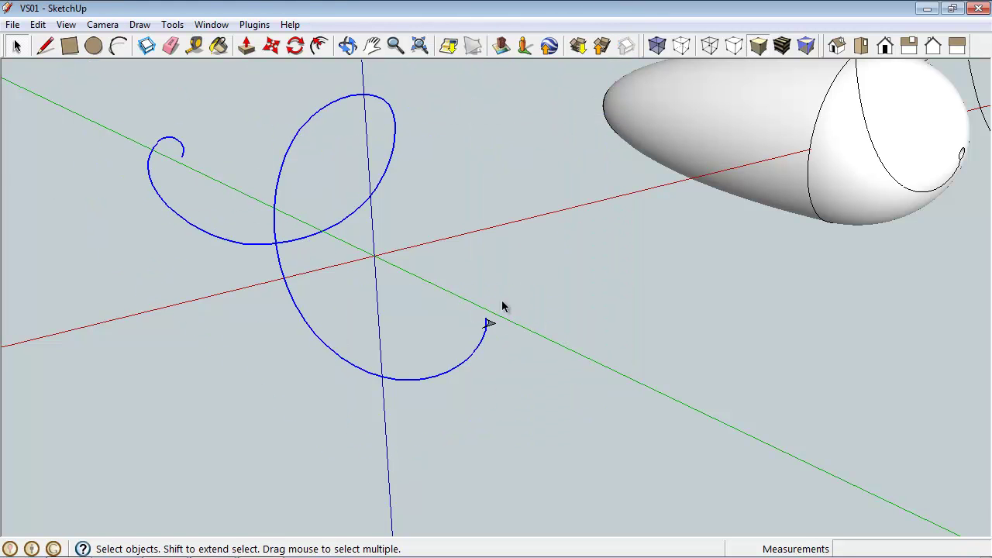
# Step: Sweep the small end profile along the whole spiral with Follow Me
pyautogui.scroll(3, 505, 312)
pyautogui.click(172, 25)
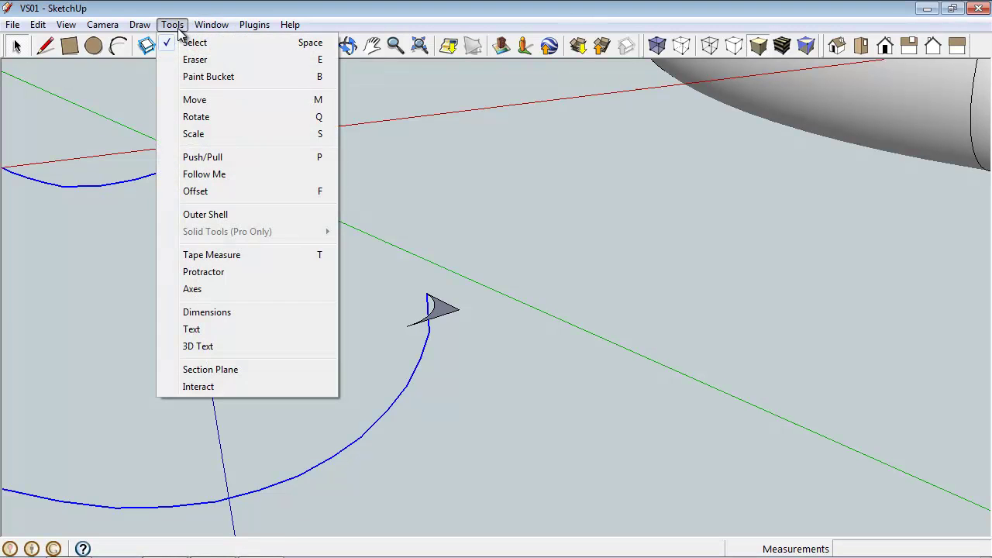
pyautogui.click(203, 156)
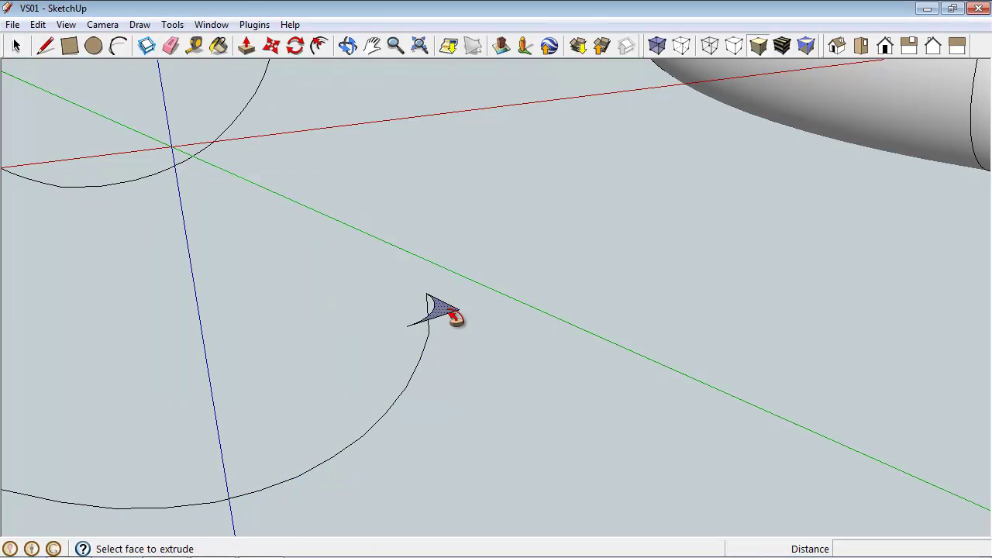
pyautogui.moveTo(441, 314); pyautogui.dragTo(565, 261)
pyautogui.scroll(-4, 598, 310)
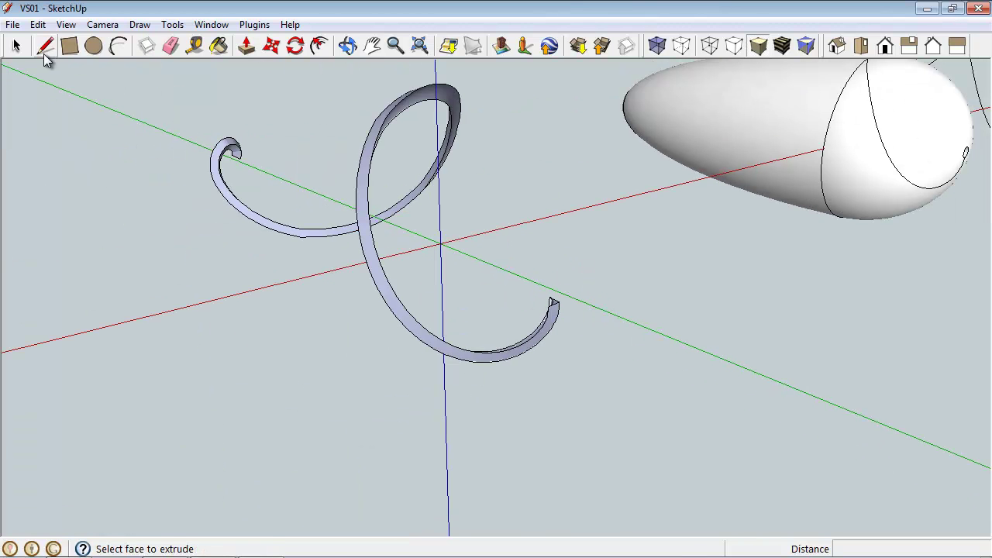
# Step: Orbit around the new spiral blade to inspect it from several angles beside the ellipsoid
pyautogui.click(16, 45)
pyautogui.moveTo(601, 281); pyautogui.dragTo(331, 279, button='middle')
pyautogui.scroll(3, 233, 287)
pyautogui.moveTo(501, 300); pyautogui.dragTo(302, 394, button='middle')
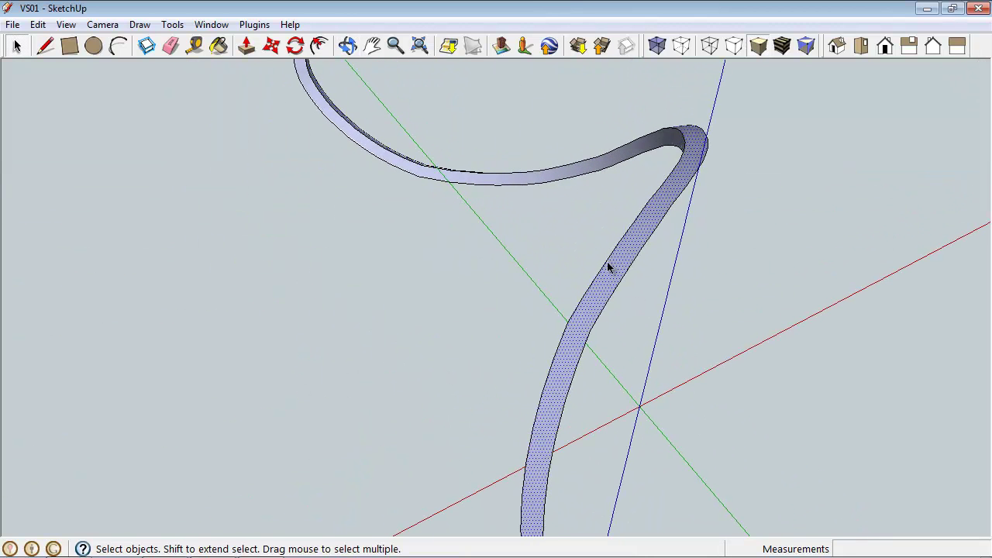
pyautogui.scroll(5, 501, 184)
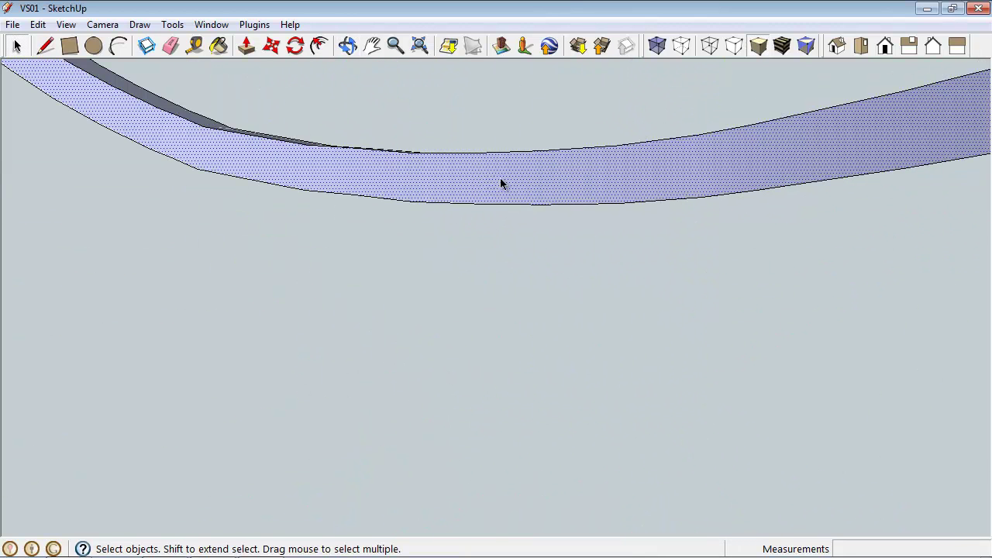
pyautogui.scroll(-5, 347, 224)
pyautogui.scroll(-5, 206, 237)
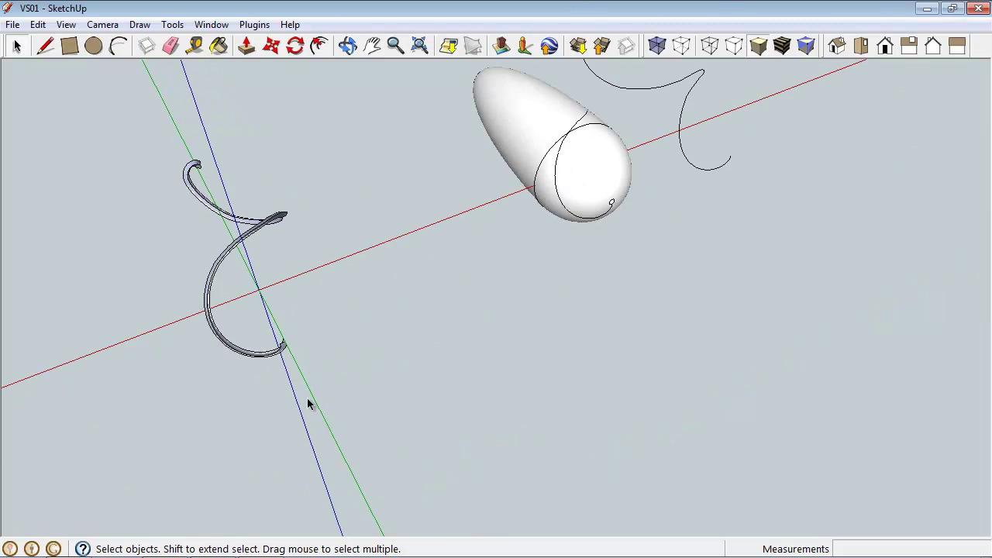
pyautogui.moveTo(367, 441); pyautogui.dragTo(744, 287, button='middle')
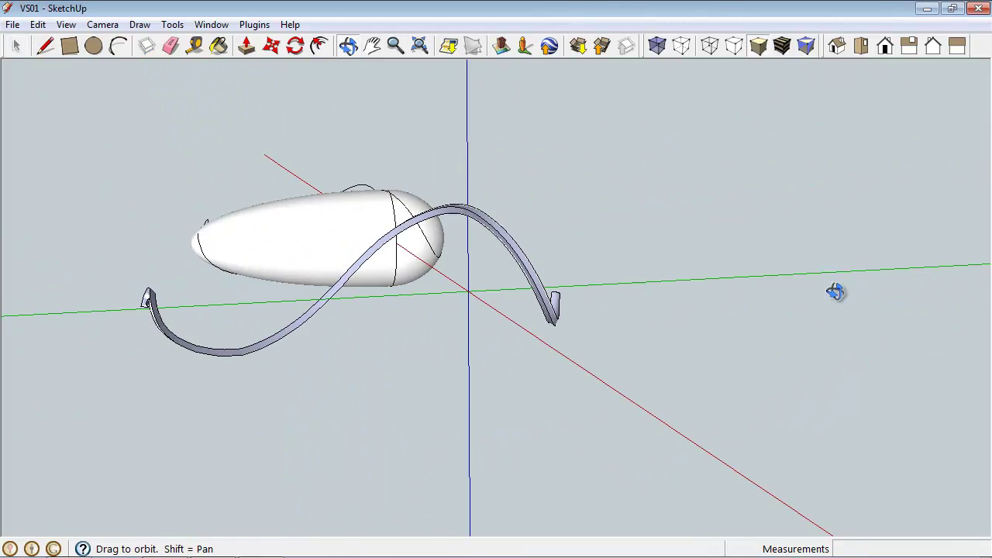
pyautogui.moveTo(748, 313); pyautogui.dragTo(442, 302)
pyautogui.press('space')
# Step: Pan PressureScrew1.jpg in Picasa to the screw's side view, then minimise the viewer
pyautogui.click(225, 545)
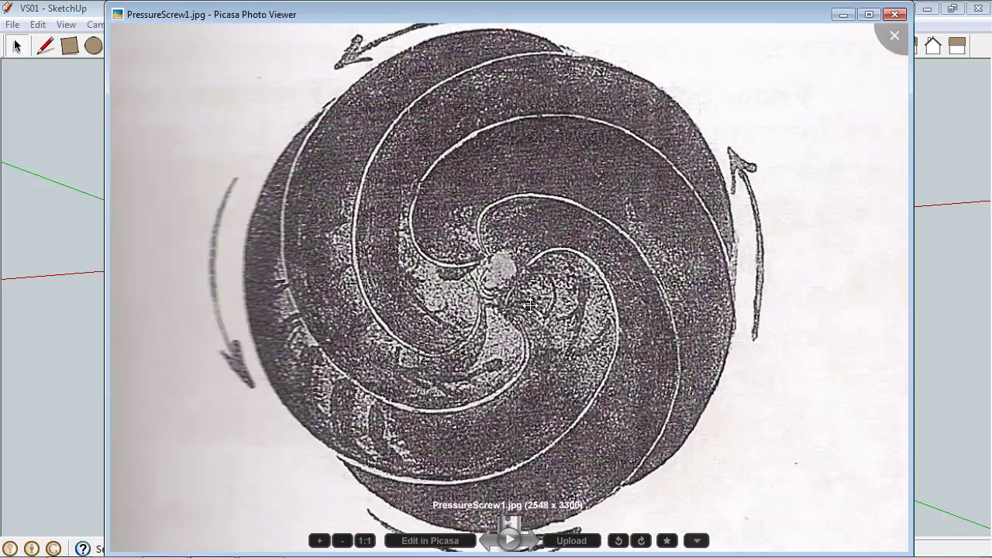
pyautogui.moveTo(559, 428); pyautogui.dragTo(582, 44)
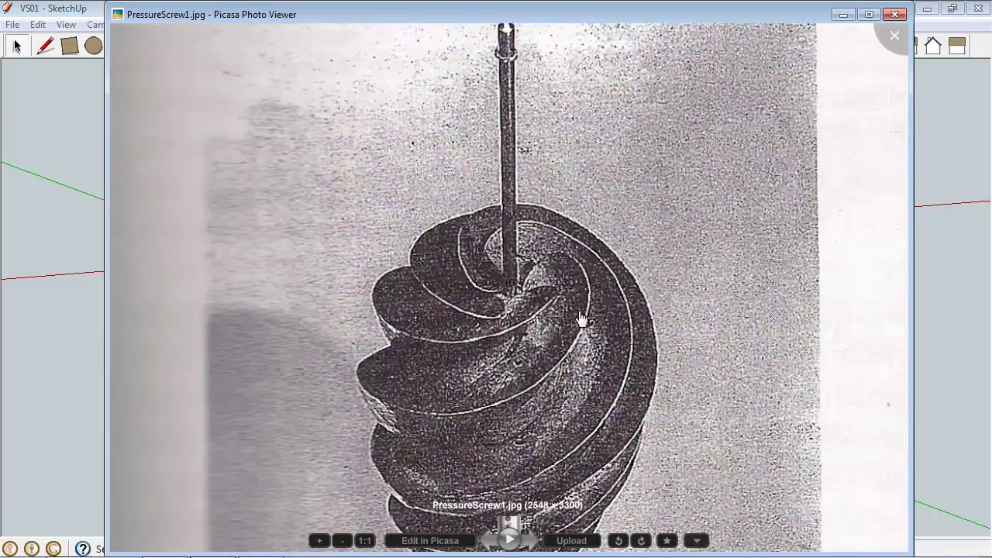
pyautogui.moveTo(576, 259); pyautogui.dragTo(585, 131)
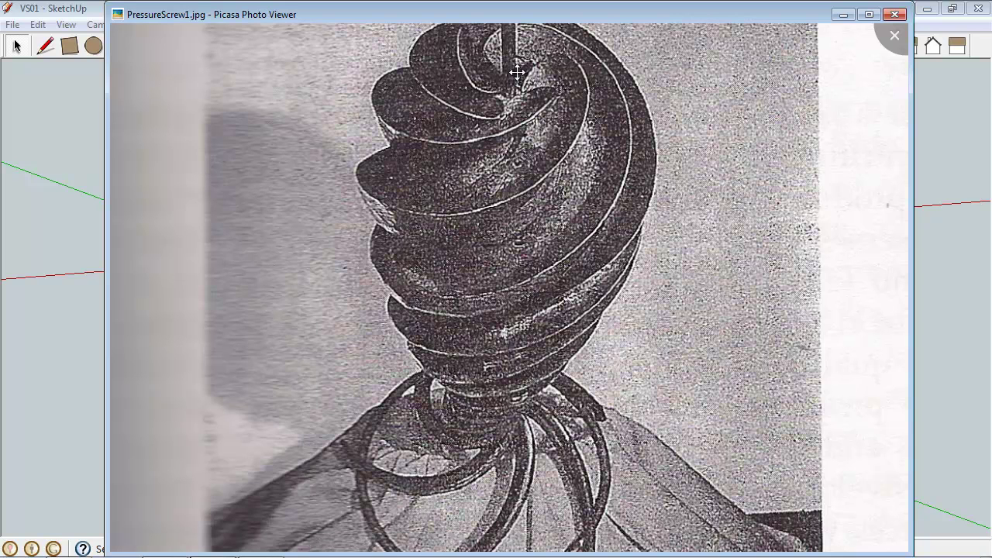
pyautogui.click(843, 15)
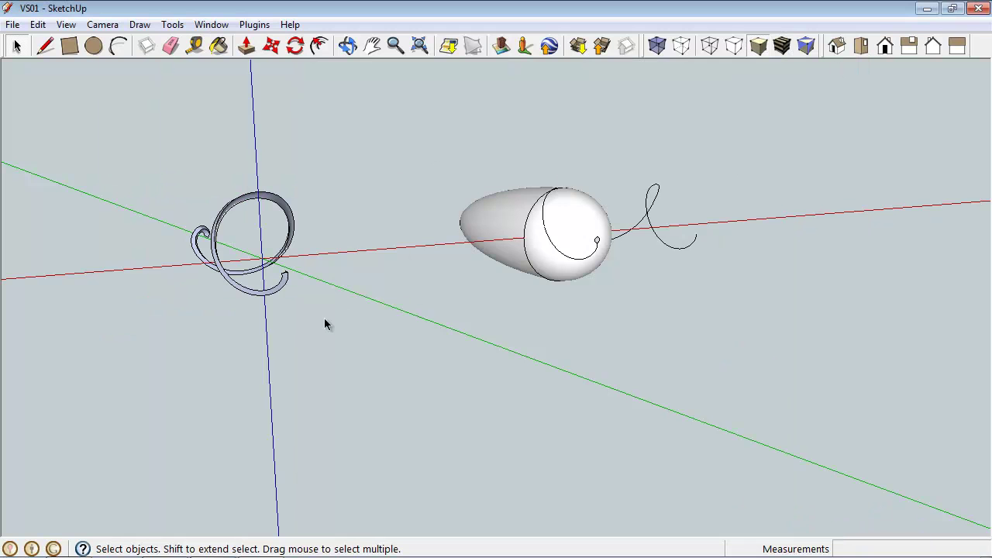
# Step: Window-select the swept blade, make it a component with G and Enter, then reselect it
pyautogui.moveTo(419, 260); pyautogui.dragTo(174, 153, button='middle')
pyautogui.moveTo(323, 339); pyautogui.dragTo(361, 363)
pyautogui.scroll(2, 248, 210)
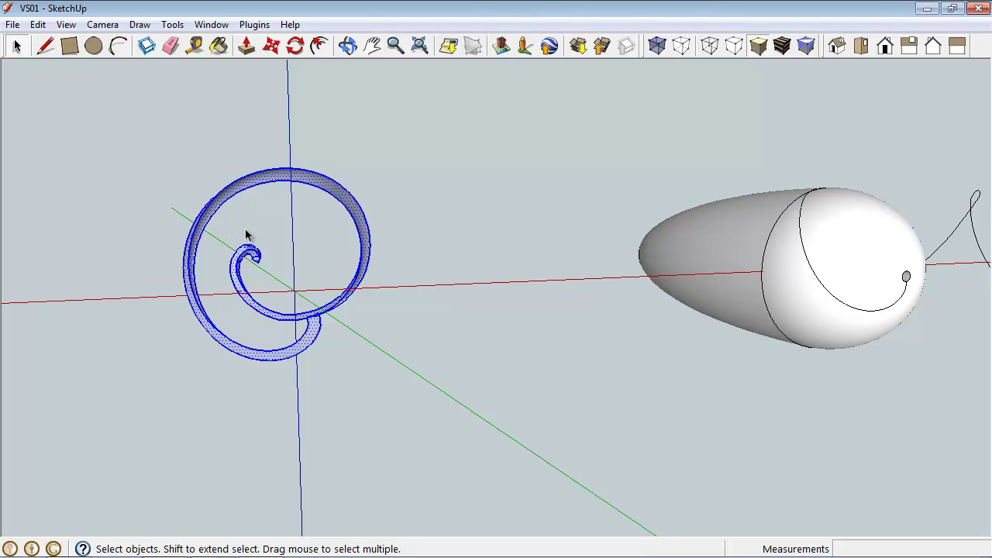
pyautogui.press('g')
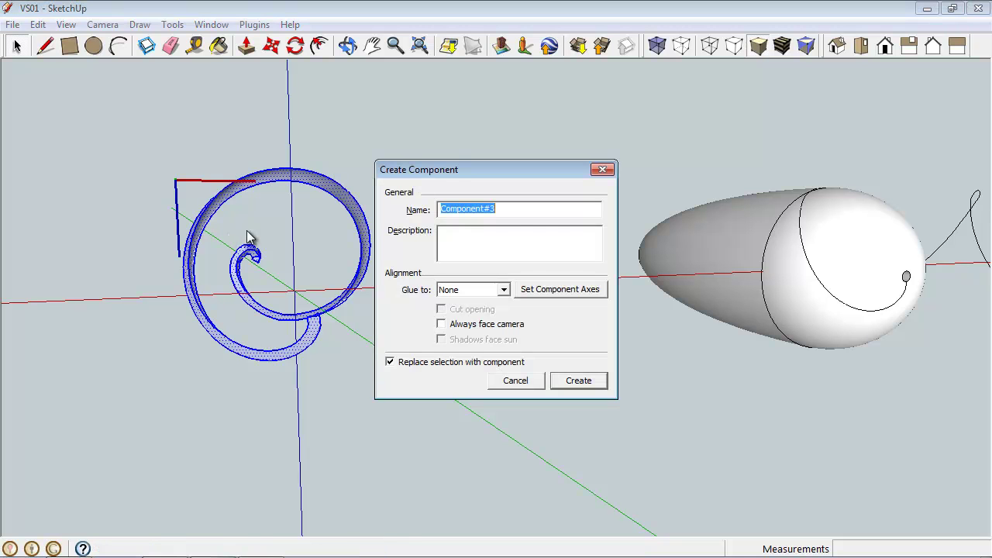
pyautogui.press('Return')
pyautogui.click(514, 404)
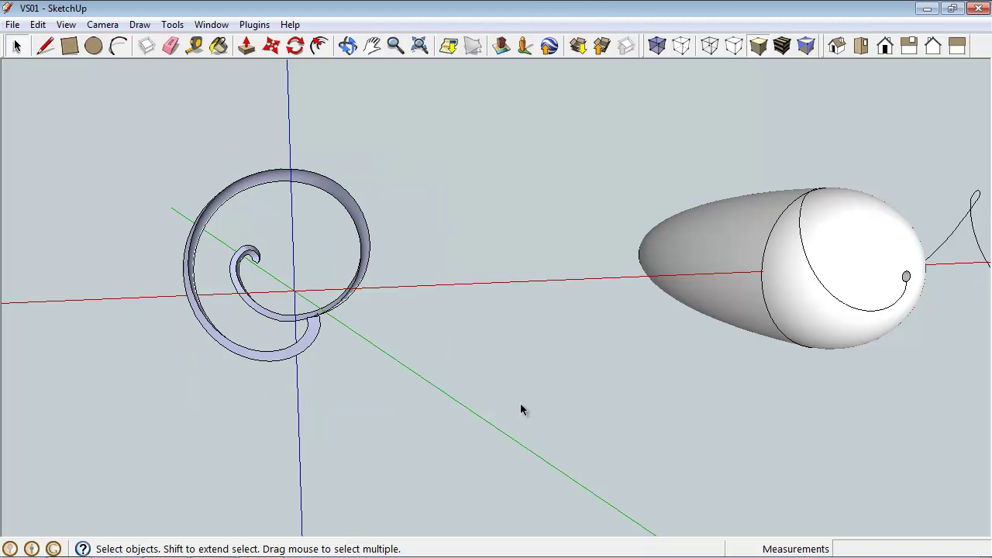
pyautogui.moveTo(458, 356); pyautogui.dragTo(379, 331, button='middle')
pyautogui.click(365, 254)
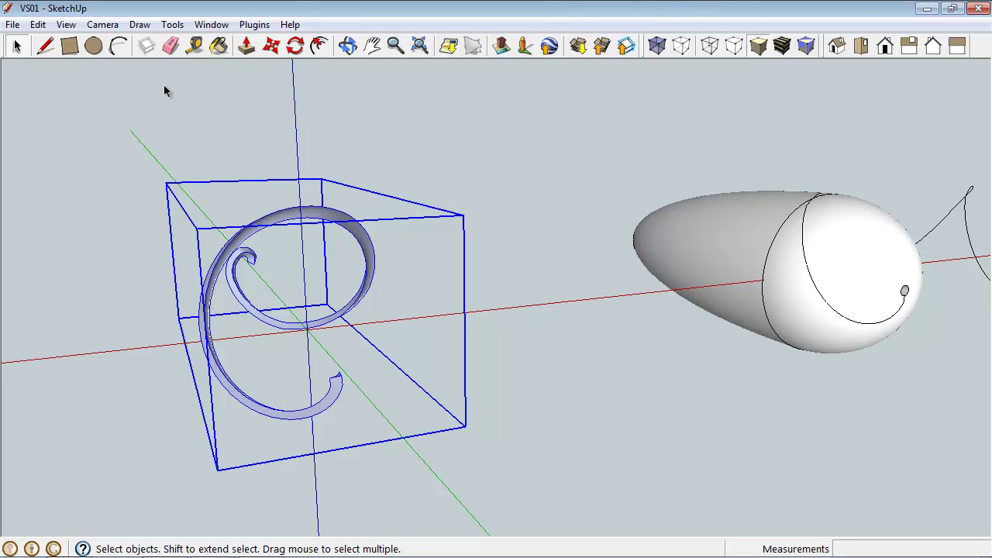
# Step: Start rotating the blade component about the origin, with the baseline aligned to the blue axis
pyautogui.press('q')
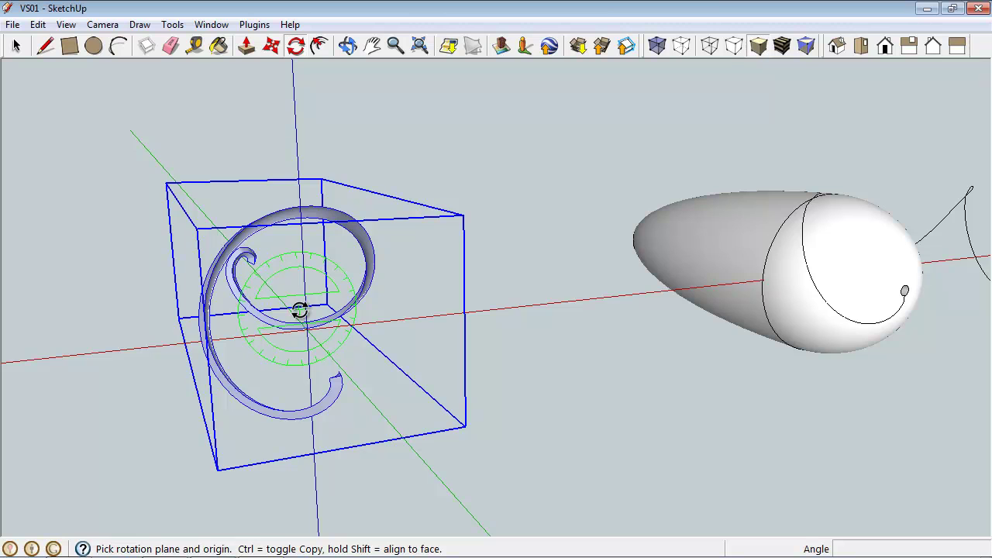
pyautogui.scroll(4, 306, 332)
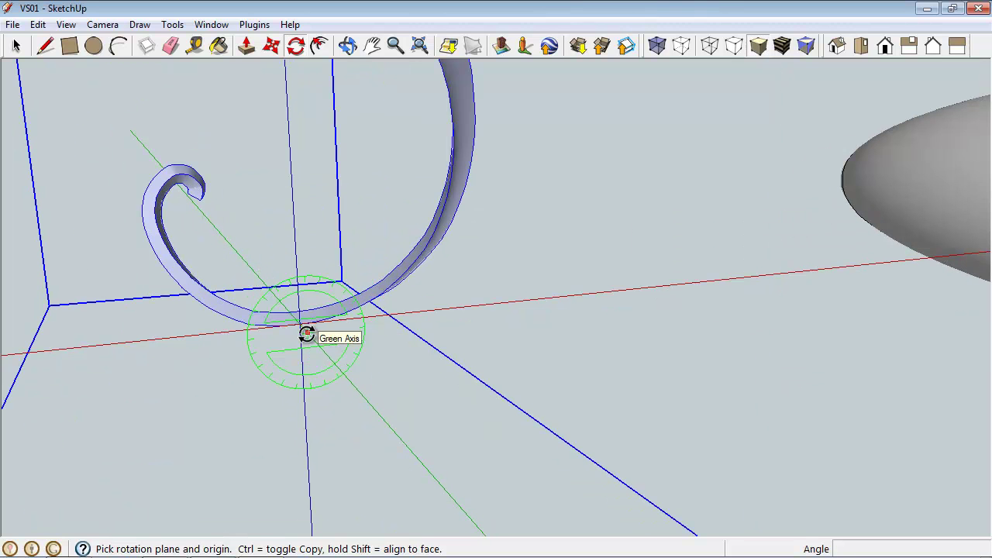
pyautogui.scroll(-5, 461, 348)
pyautogui.moveTo(454, 331)
pyautogui.mouseDown(button='middle')
pyautogui.moveTo(431, 331)
pyautogui.moveTo(427, 310)
pyautogui.moveTo(475, 370)
pyautogui.mouseUp(button='middle')
pyautogui.scroll(3, 471, 387)
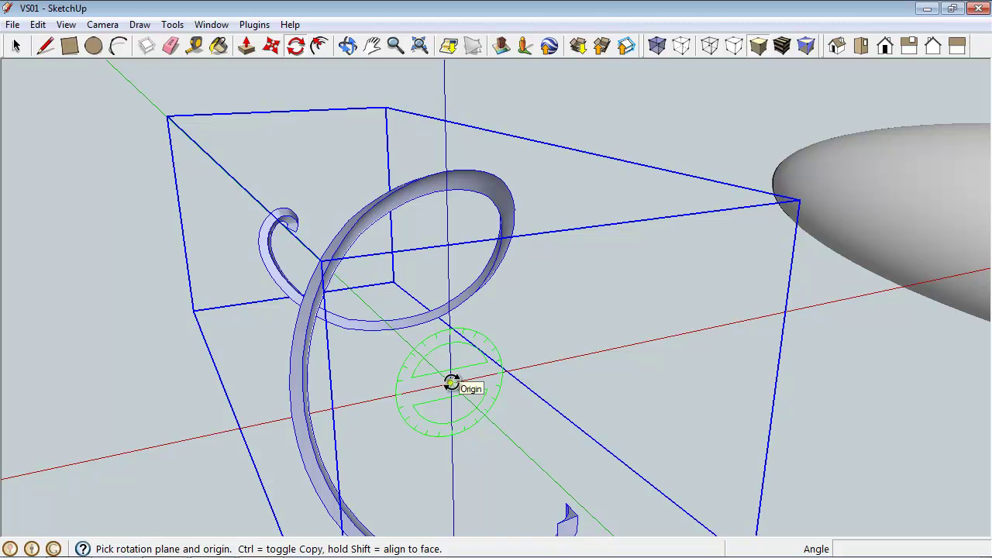
pyautogui.click(451, 382)
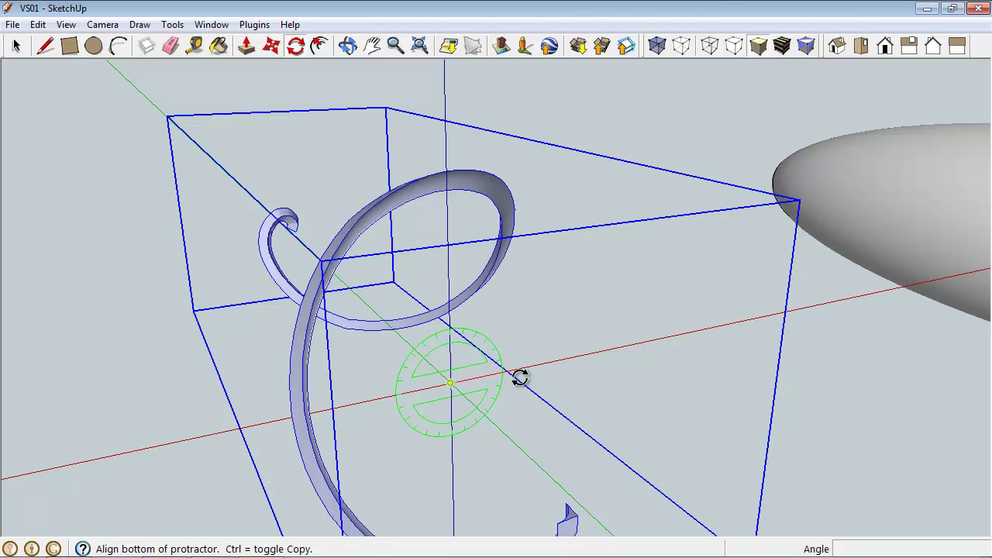
pyautogui.click(443, 80)
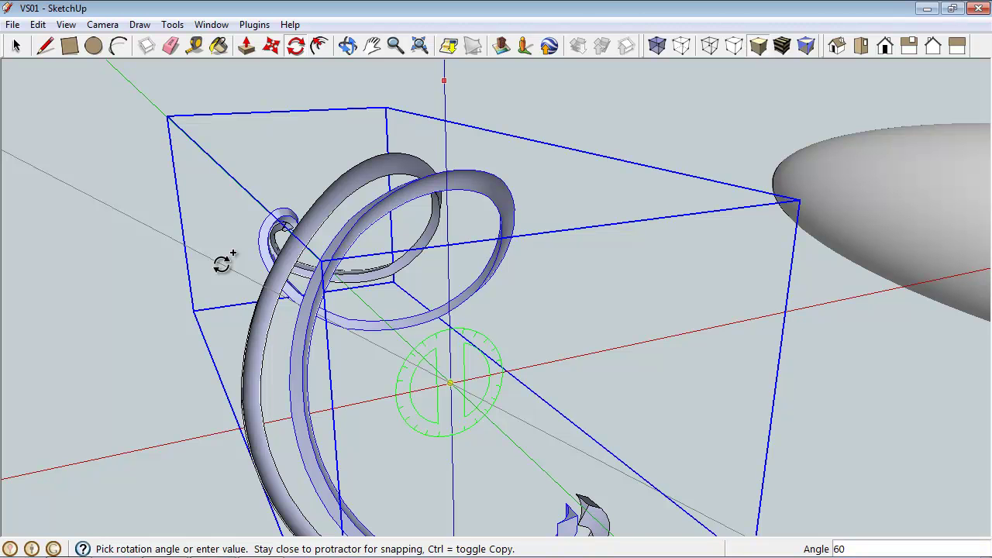
# Step: Apply the 60° rotation to the spiral blade copy
pyautogui.press('Return')
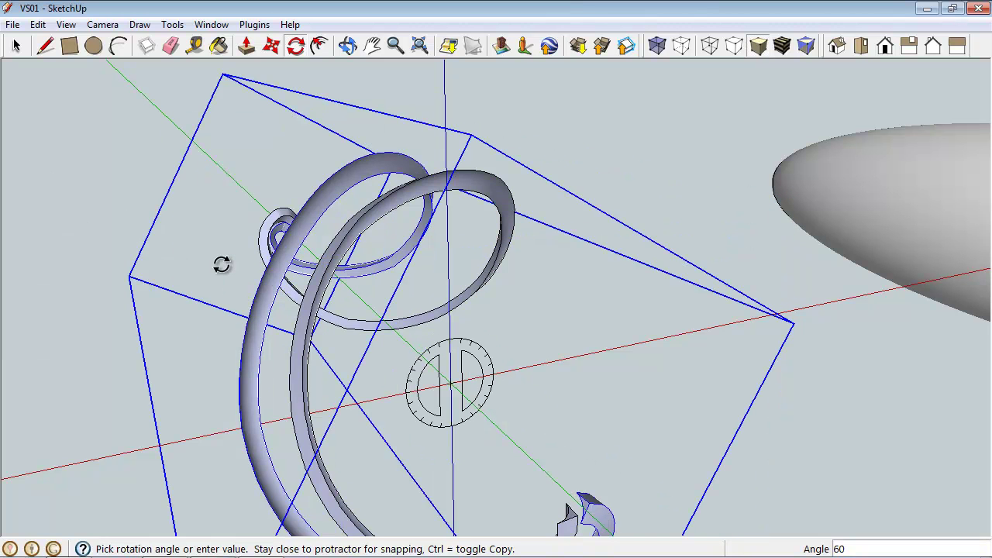
pyautogui.click(266, 210)
pyautogui.scroll(-3, 248, 194)
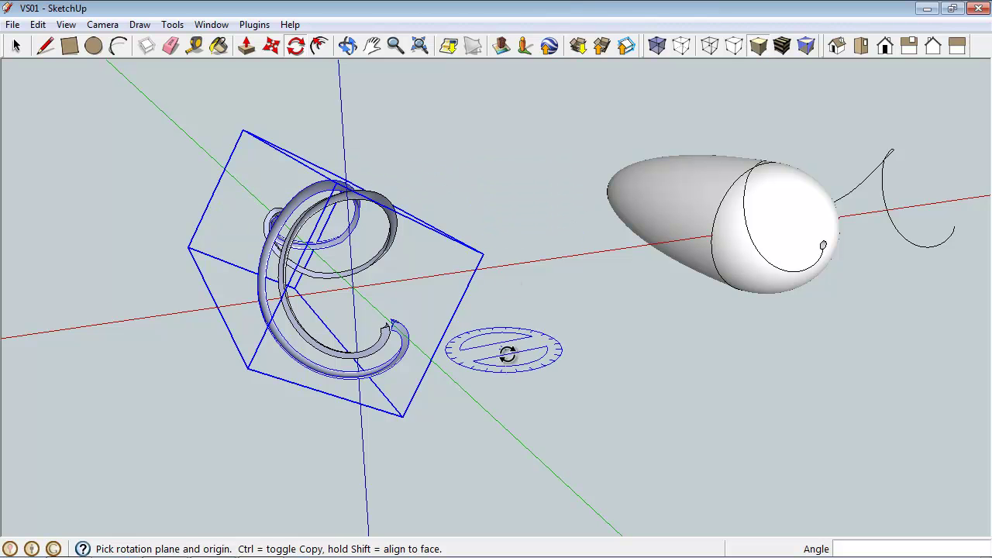
pyautogui.moveTo(556, 388); pyautogui.dragTo(532, 246, button='middle')
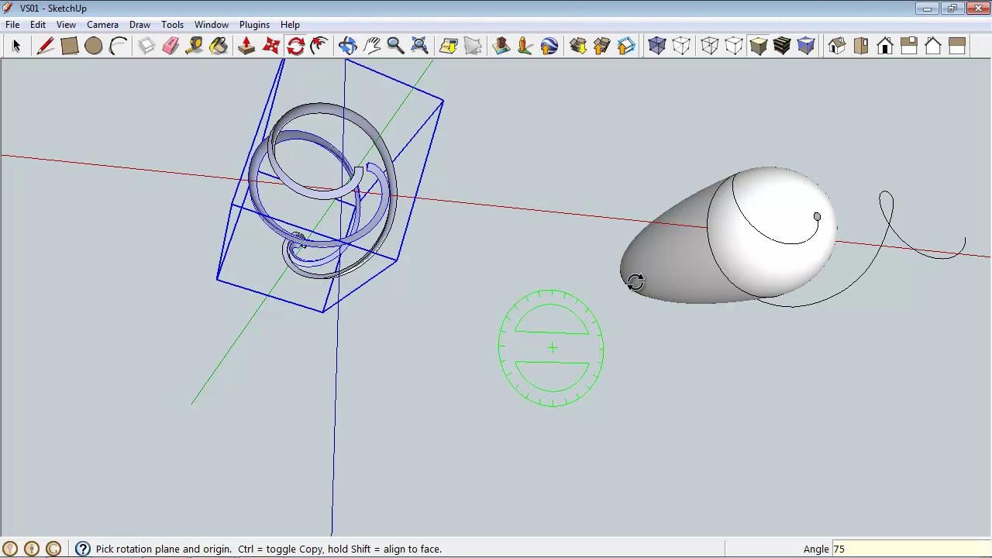
pyautogui.moveTo(516, 197); pyautogui.dragTo(509, 290, button='middle')
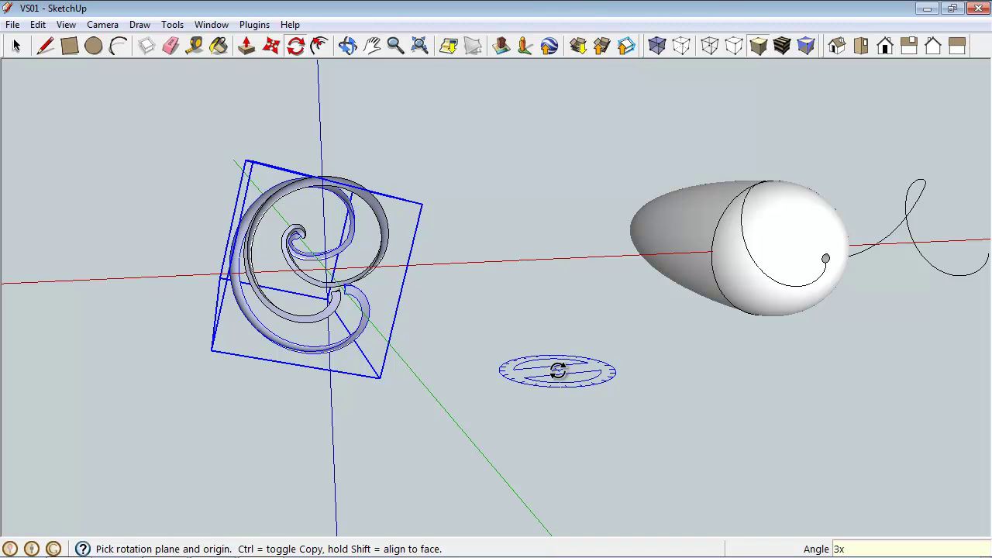
# Step: Repeat the rotated copy around the vertical axis to build a ring of blades
pyautogui.press('Return')
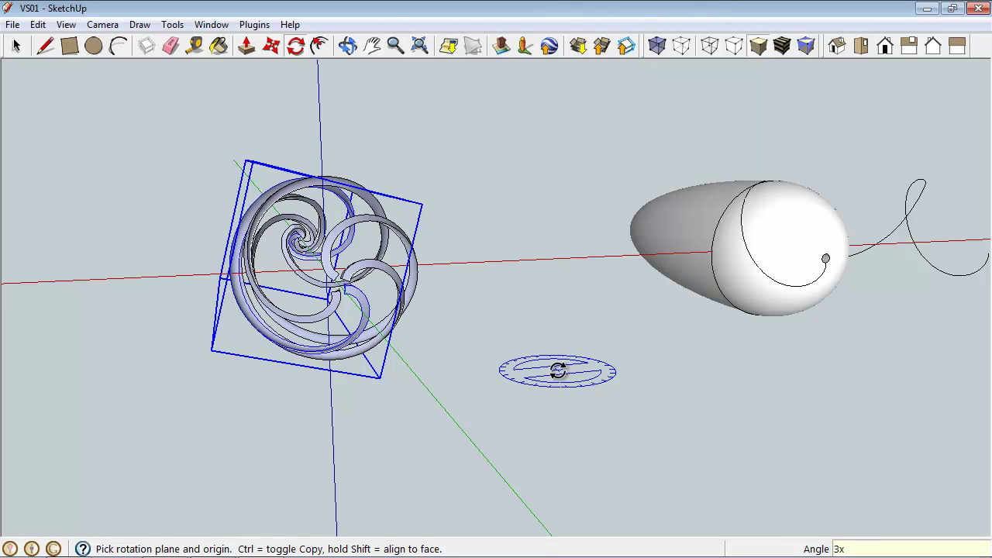
pyautogui.moveTo(552, 366); pyautogui.dragTo(325, 343, button='middle')
pyautogui.moveTo(507, 336); pyautogui.dragTo(558, 368, button='middle')
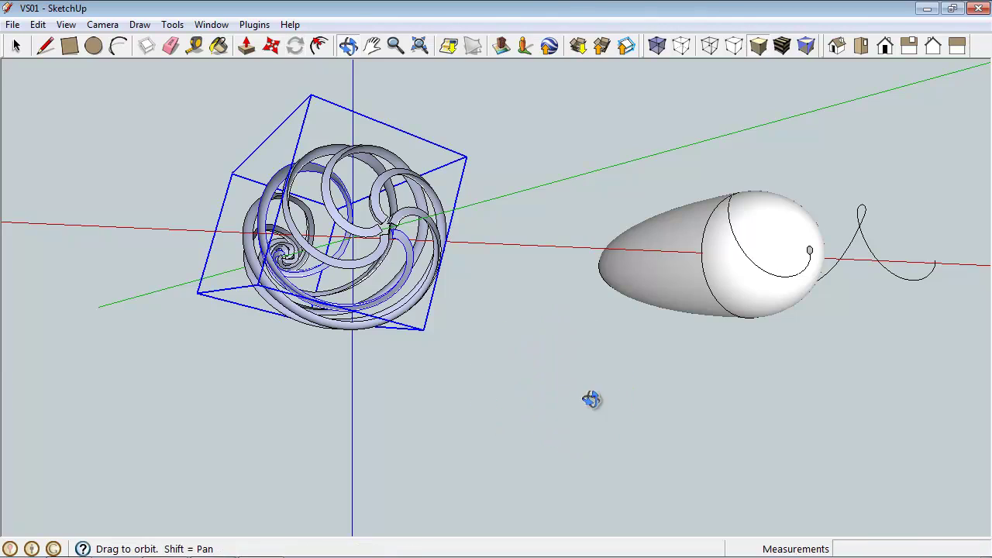
pyautogui.moveTo(591, 399); pyautogui.dragTo(597, 84, button='middle')
pyautogui.moveTo(429, 405); pyautogui.dragTo(465, 380, button='middle')
pyautogui.click(16, 45)
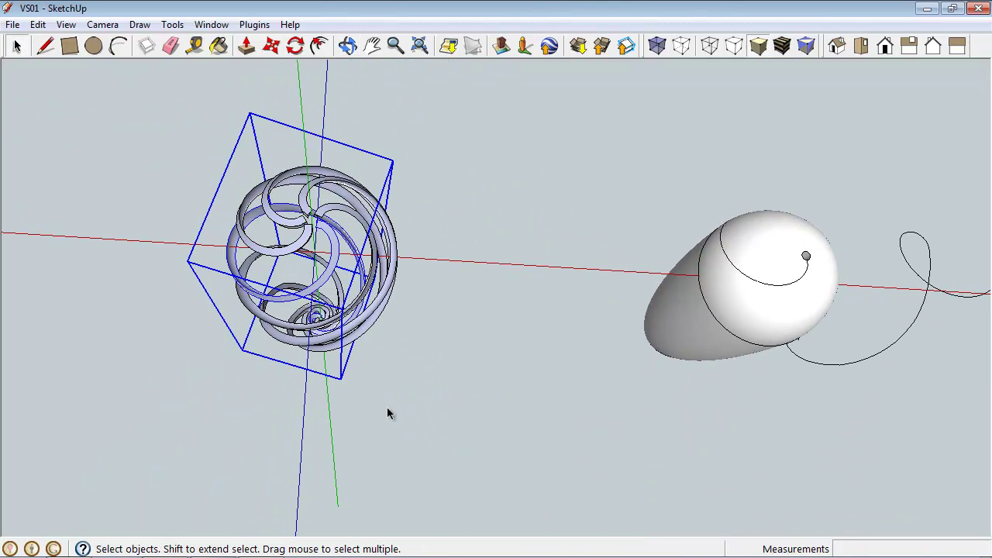
pyautogui.moveTo(271, 450); pyautogui.dragTo(432, 255, button='middle')
pyautogui.moveTo(539, 244); pyautogui.dragTo(654, 465, button='middle')
pyautogui.moveTo(491, 102); pyautogui.dragTo(302, 370, button='middle')
pyautogui.moveTo(798, 257); pyautogui.dragTo(785, 414, button='middle')
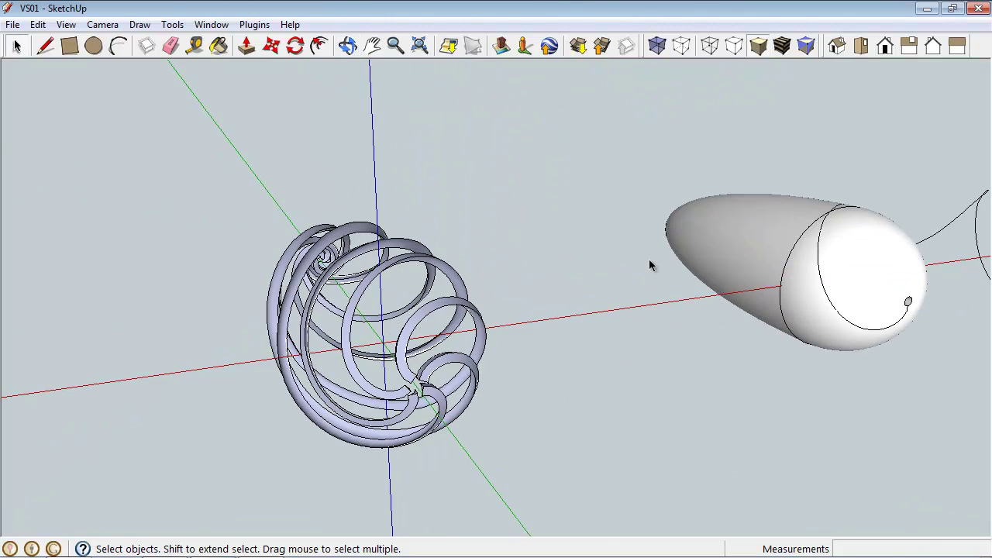
pyautogui.moveTo(526, 380); pyautogui.dragTo(466, 330, button='middle')
# Step: Copy the egg-shaped ellipsoid with Move and Ctrl, dropping the copy inside the spiral blades
pyautogui.click(666, 310)
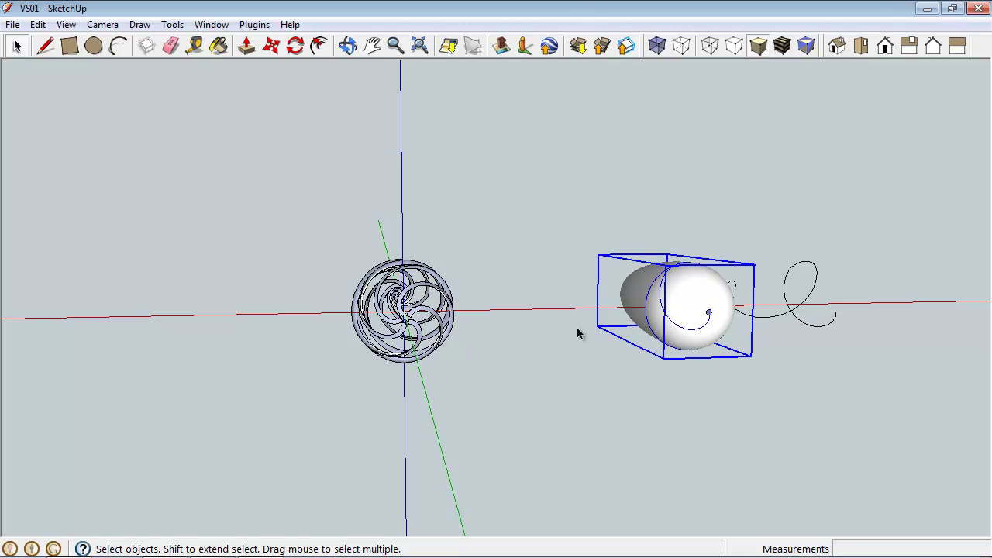
pyautogui.click(472, 272)
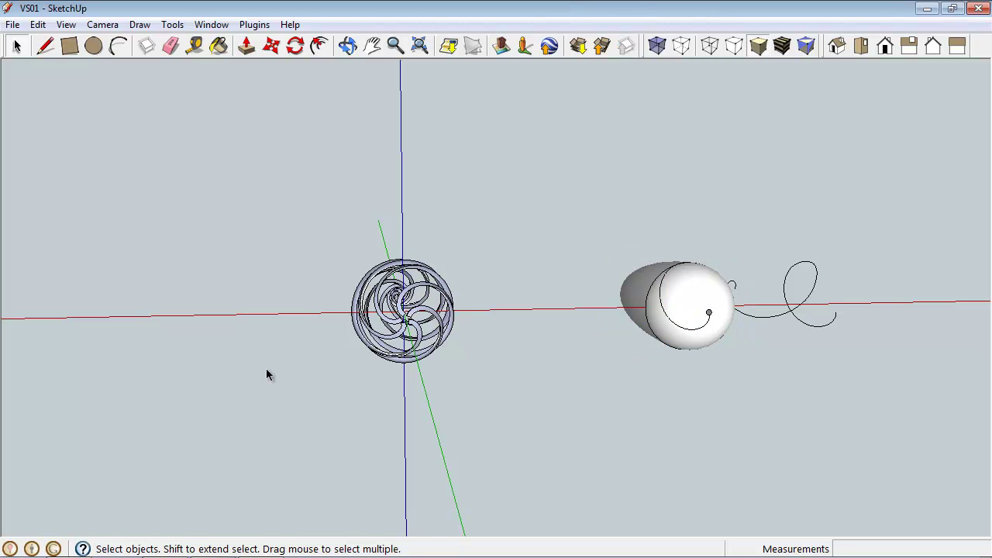
pyautogui.moveTo(266, 372); pyautogui.dragTo(722, 269, button='middle')
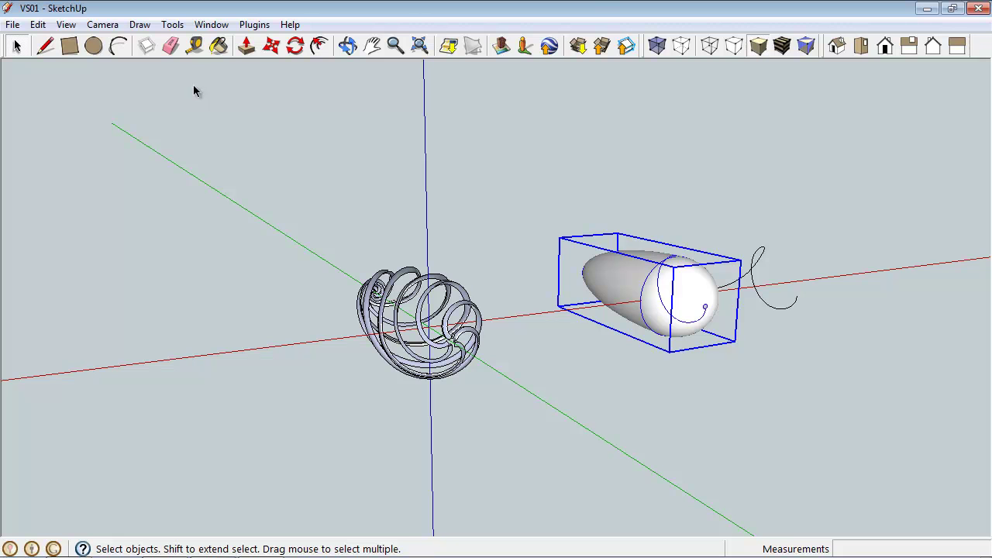
pyautogui.press('m')
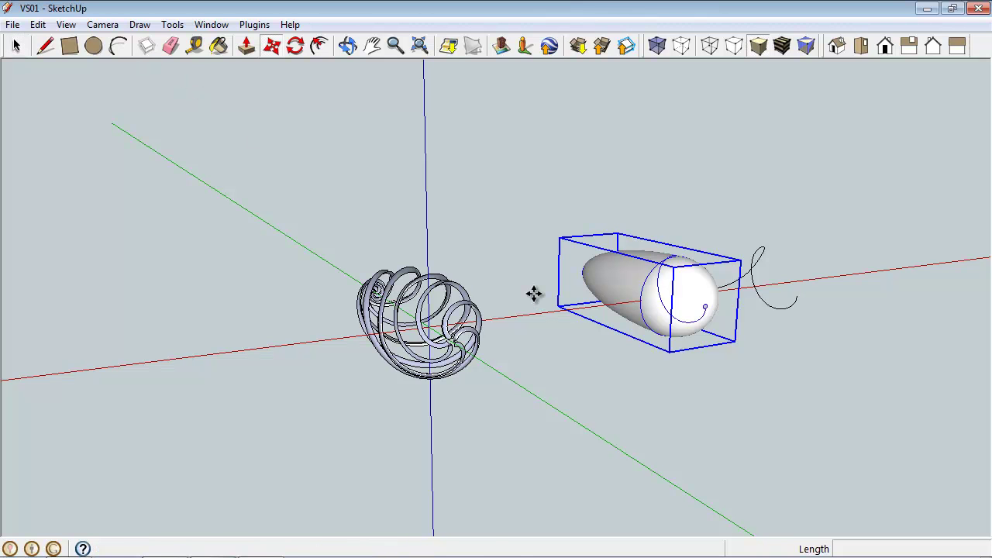
pyautogui.moveTo(746, 244); pyautogui.dragTo(540, 476, button='middle')
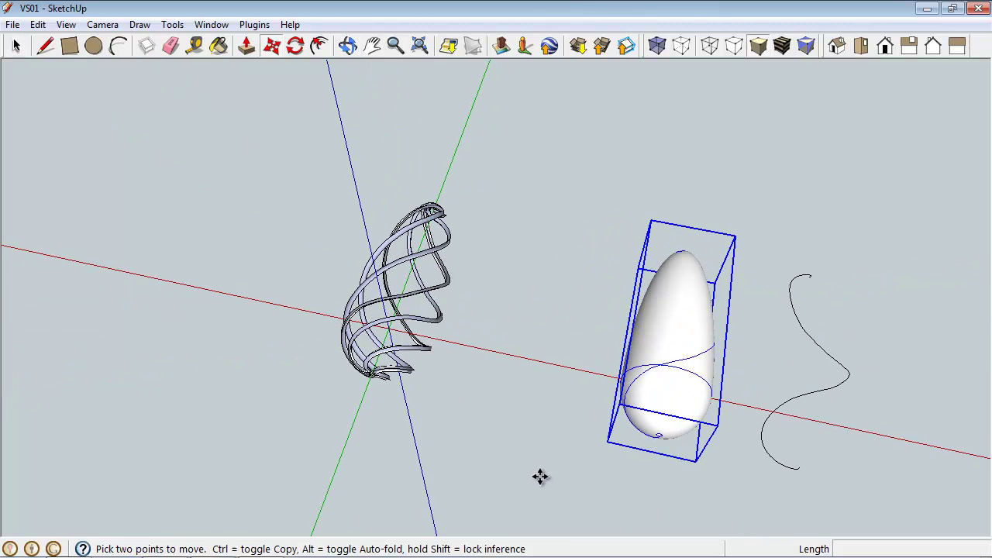
pyautogui.press('ctrl')
pyautogui.click(676, 375)
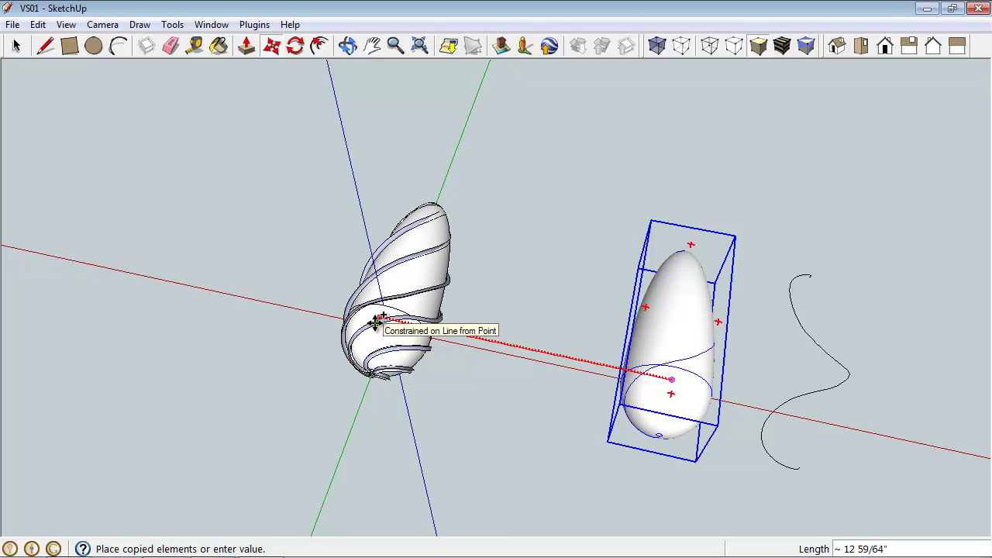
pyautogui.click(375, 323)
pyautogui.click(15, 47)
pyautogui.moveTo(467, 463); pyautogui.dragTo(513, 198, button='middle')
pyautogui.scroll(5, 513, 198)
pyautogui.scroll(-4, 471, 214)
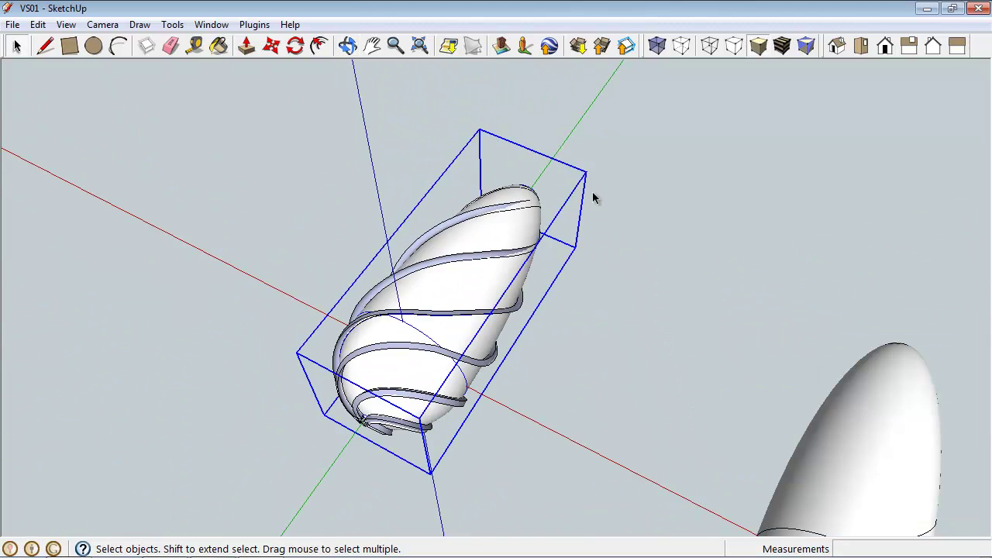
# Step: Delete the ellipsoid copy and select the original ellipsoid
pyautogui.press('Delete')
pyautogui.moveTo(660, 310); pyautogui.dragTo(664, 145, button='middle')
pyautogui.click(876, 359)
pyautogui.scroll(2, 911, 356)
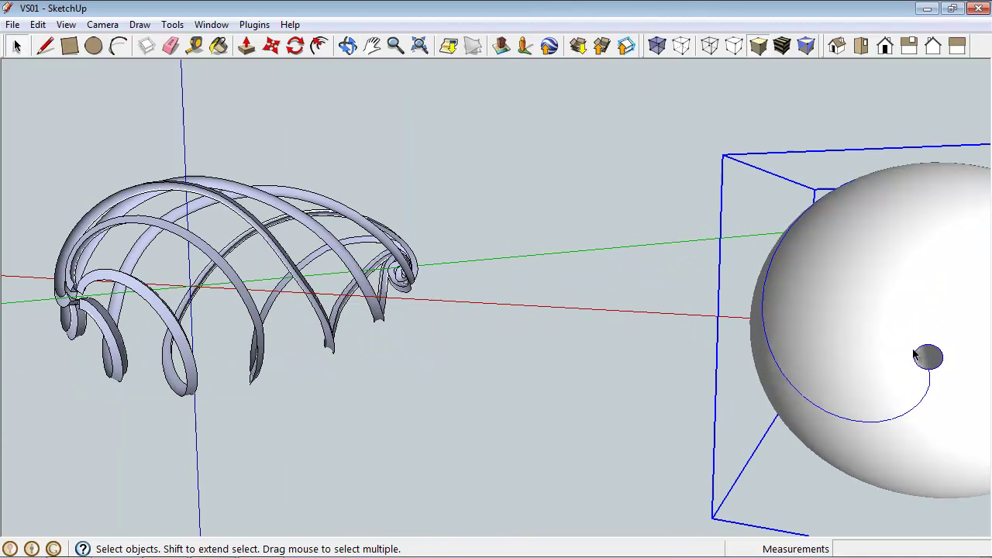
# Step: Start moving the ellipsoid from the small circle at the spiral's end
pyautogui.press('m')
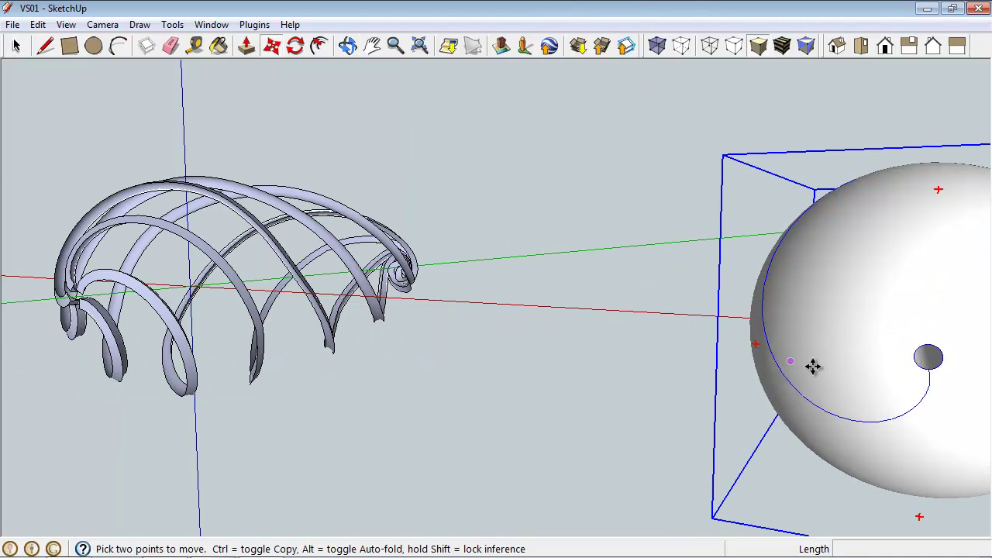
pyautogui.scroll(1, 930, 399)
pyautogui.scroll(1, 947, 363)
pyautogui.click(923, 367)
pyautogui.scroll(-3, 918, 356)
# Step: Drop the ellipsoid on the blades' central hub so the blades wrap around it
pyautogui.moveTo(209, 331); pyautogui.dragTo(432, 388, button='middle')
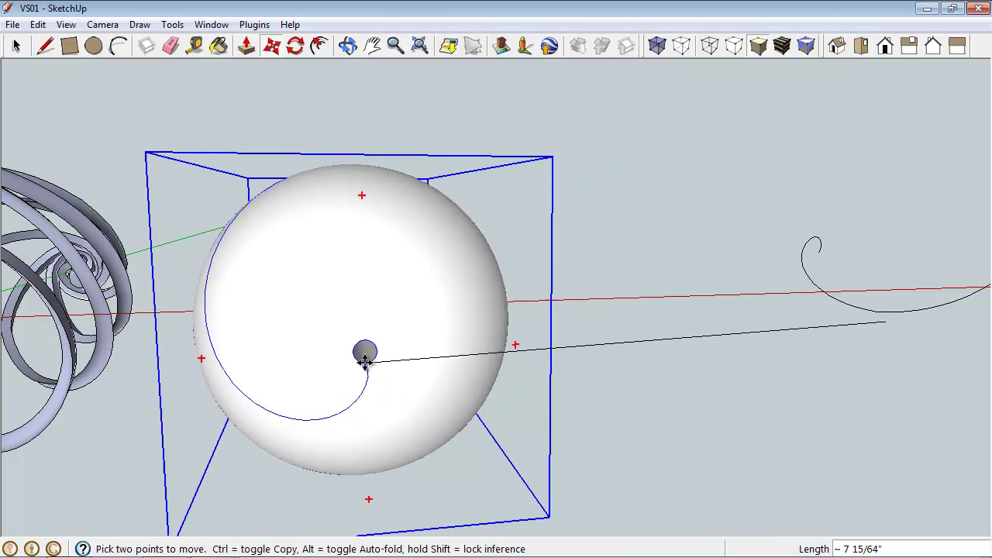
pyautogui.moveTo(335, 343); pyautogui.dragTo(604, 297, button='middle')
pyautogui.moveTo(470, 317); pyautogui.dragTo(446, 312, button='middle')
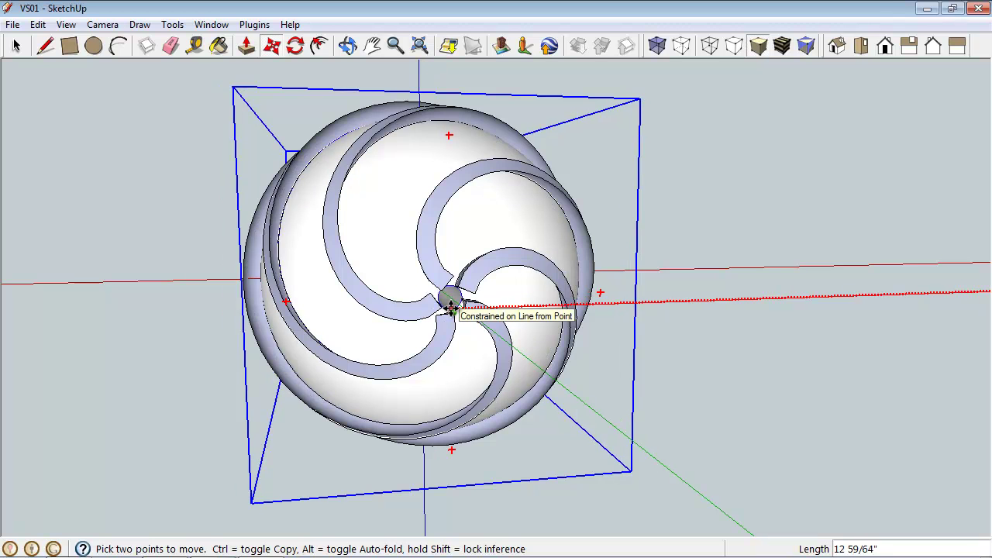
pyautogui.scroll(8, 451, 307)
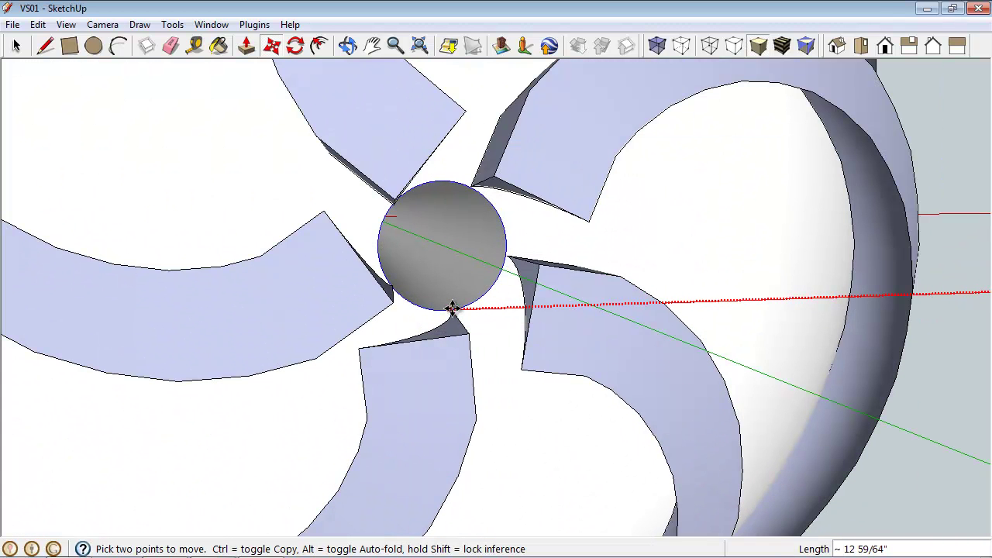
pyautogui.scroll(6, 451, 307)
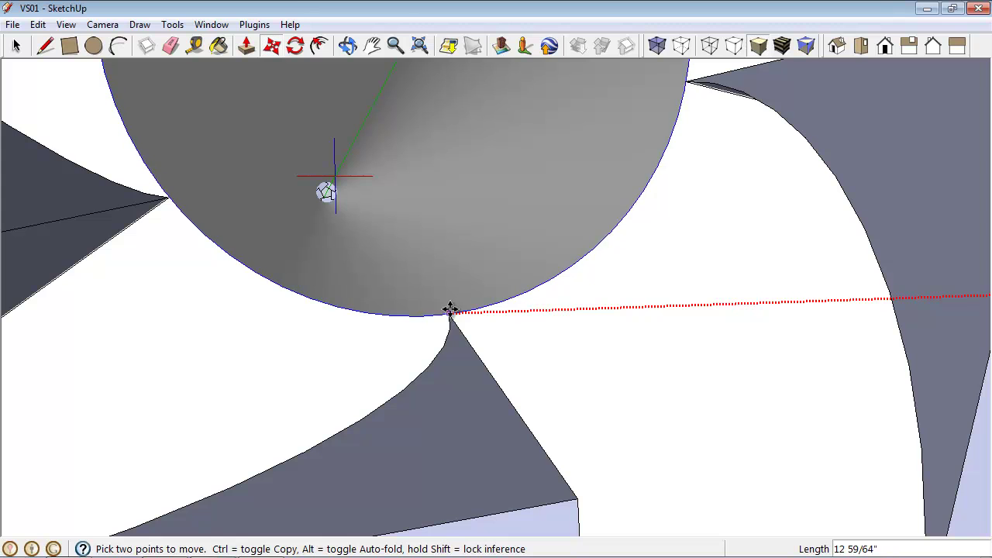
pyautogui.click(450, 312)
pyautogui.scroll(-10, 434, 230)
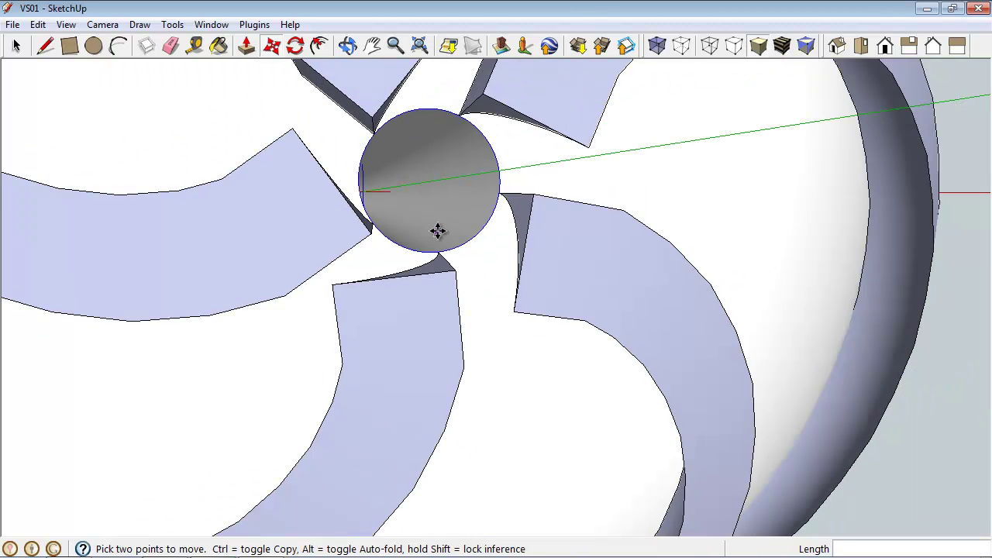
pyautogui.scroll(2, 454, 242)
pyautogui.press('space')
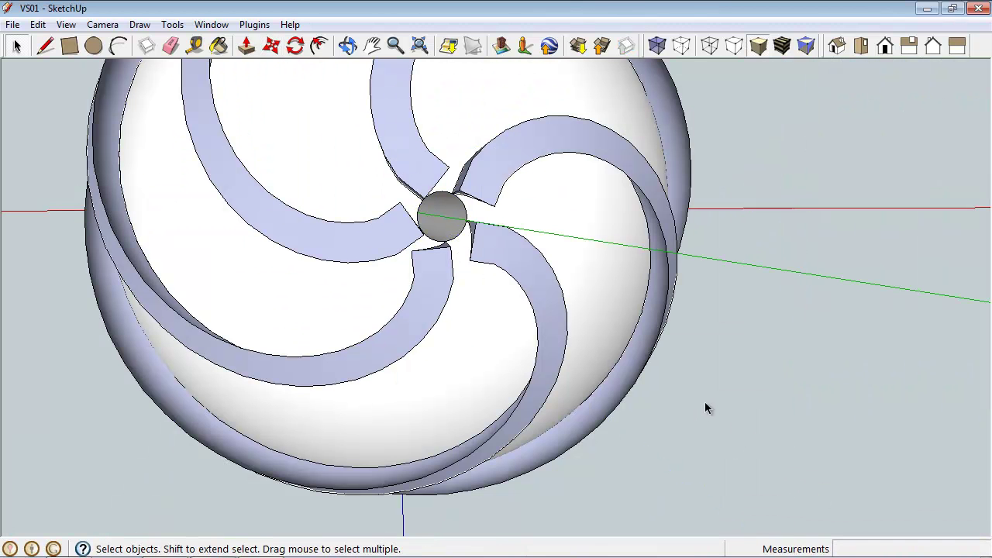
pyautogui.scroll(-8, 709, 392)
pyautogui.moveTo(732, 209); pyautogui.dragTo(590, 209, button='middle')
pyautogui.moveTo(588, 273); pyautogui.dragTo(178, 348, button='middle')
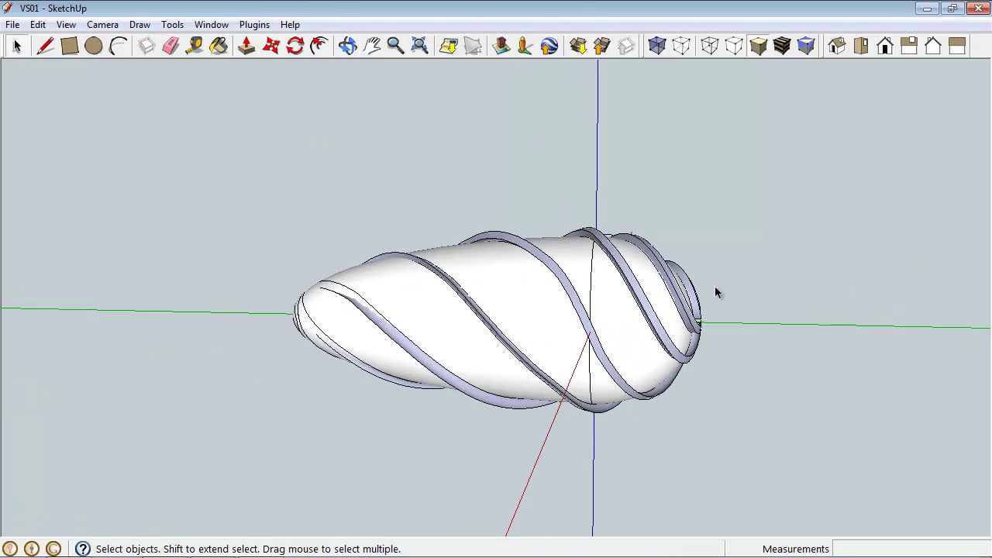
pyautogui.moveTo(726, 292); pyautogui.dragTo(552, 329, button='middle')
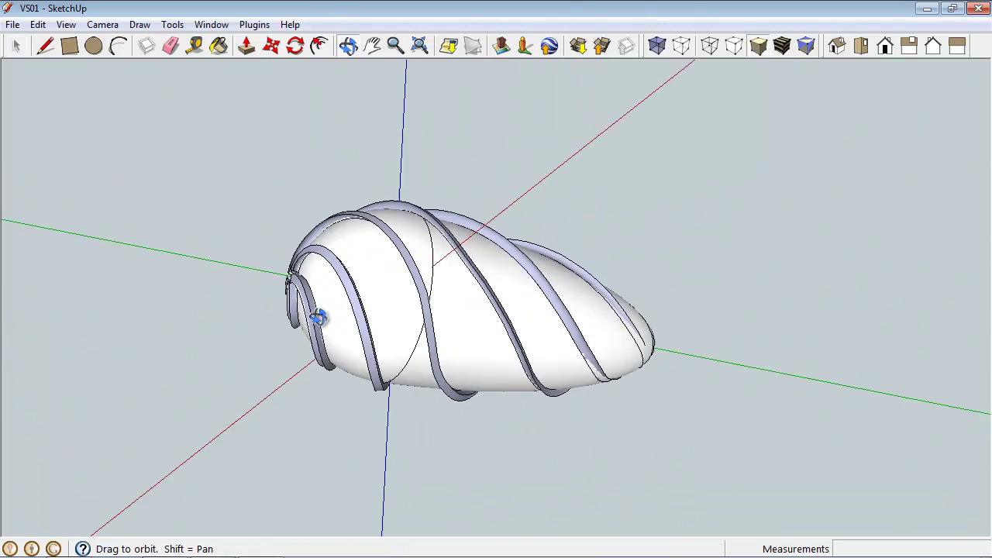
pyautogui.moveTo(307, 317); pyautogui.dragTo(813, 421)
pyautogui.press('space')
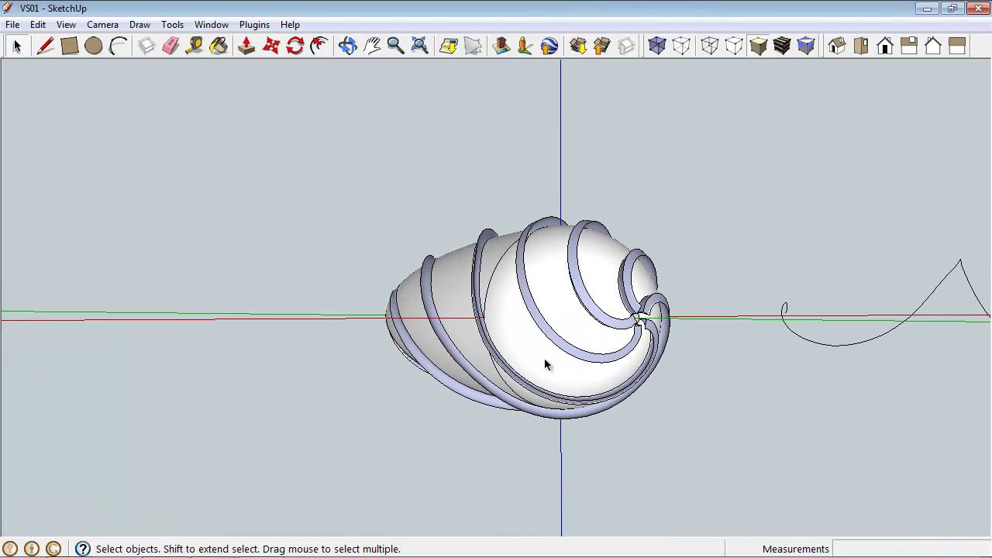
pyautogui.scroll(5, 544, 364)
pyautogui.scroll(-3, 439, 321)
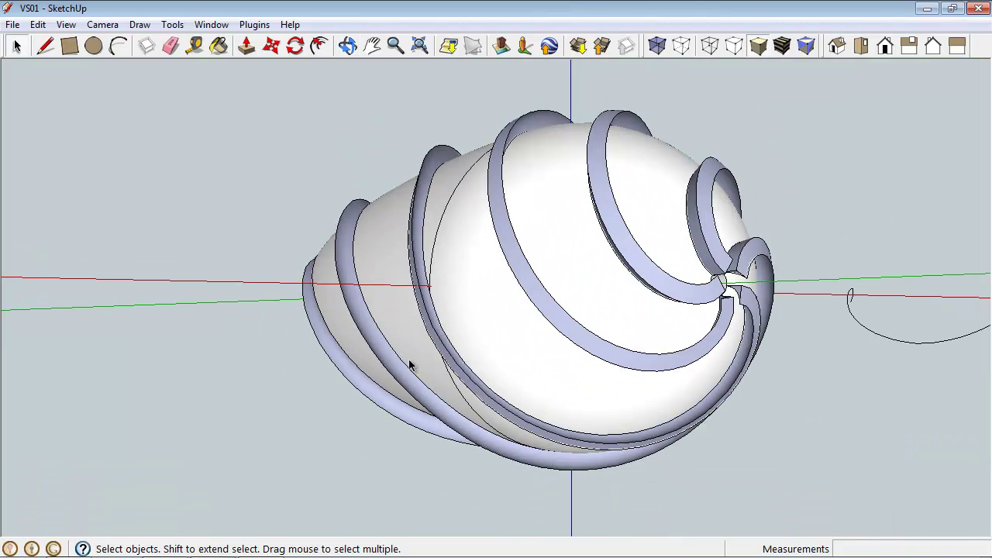
pyautogui.scroll(-3, 409, 365)
pyautogui.moveTo(491, 463); pyautogui.dragTo(471, 320, button='middle')
pyautogui.scroll(3, 457, 276)
pyautogui.scroll(3, 445, 325)
pyautogui.click(397, 346)
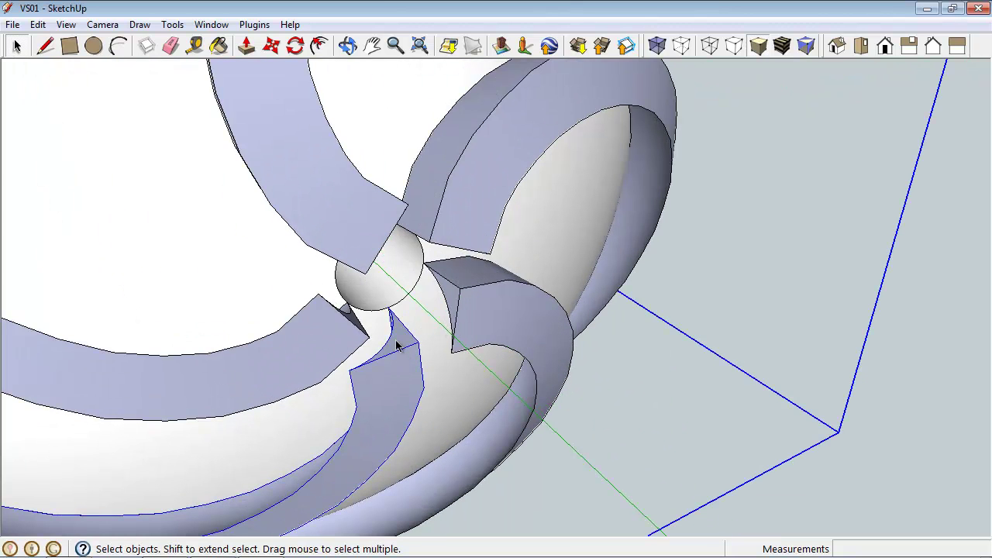
pyautogui.click(757, 285)
pyautogui.scroll(-6, 765, 221)
pyautogui.moveTo(826, 284); pyautogui.dragTo(444, 375, button='middle')
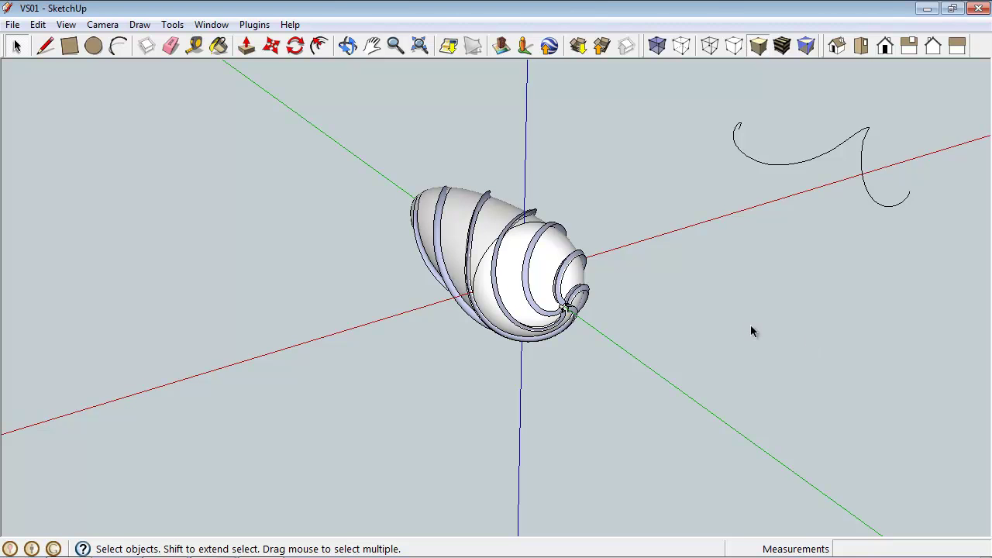